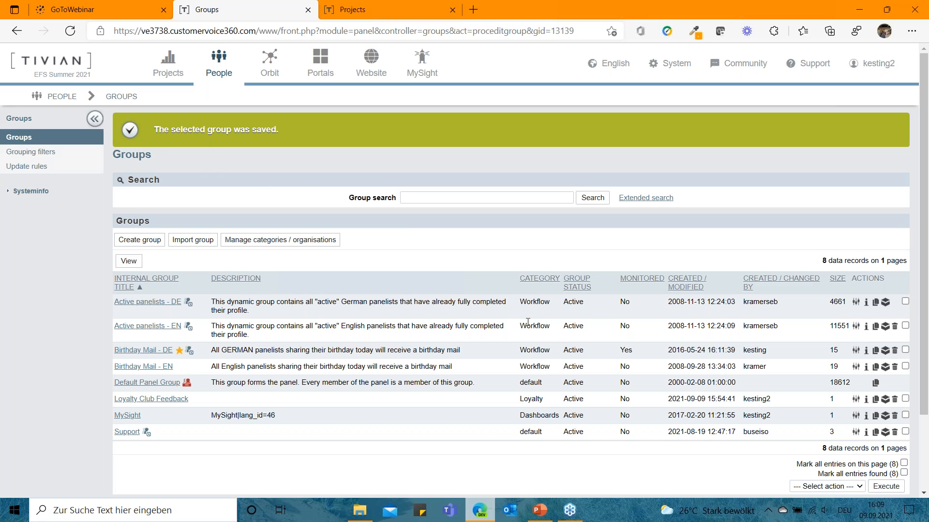
Open the Loyalty Club Feedback group and examine its member list, including the member's e-mail.
{"action": "left_click_drag", "start_coordinate": [211, 403], "coordinate": [134, 399]}
{"action": "left_click", "coordinate": [202, 406]}
{"action": "left_click", "coordinate": [181, 403]}
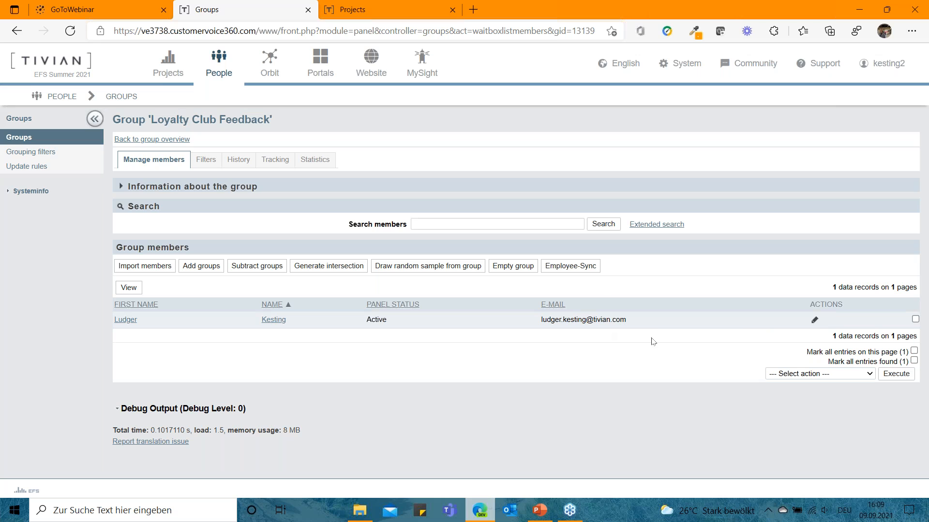
{"action": "left_click_drag", "start_coordinate": [634, 324], "coordinate": [540, 322]}
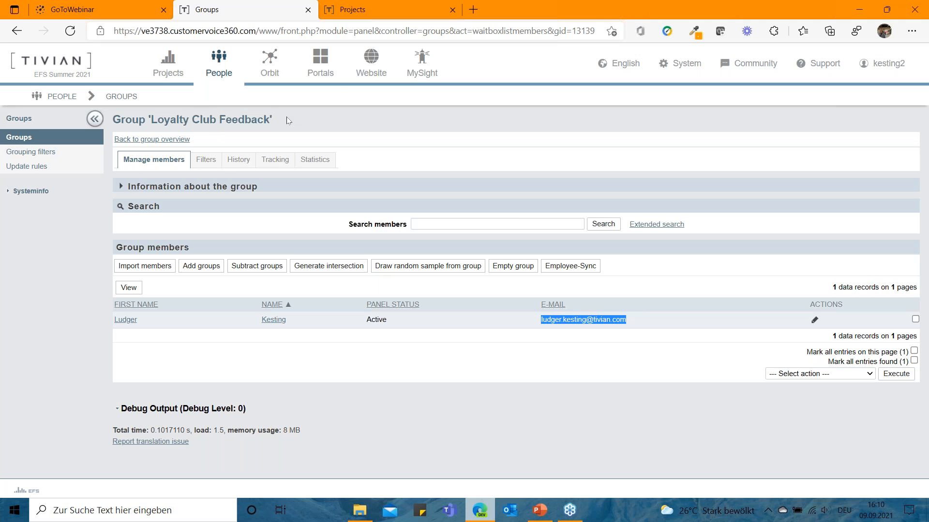
Create a new portal in the portal overview, name it "club" and set it online.
{"action": "left_click", "coordinate": [322, 76]}
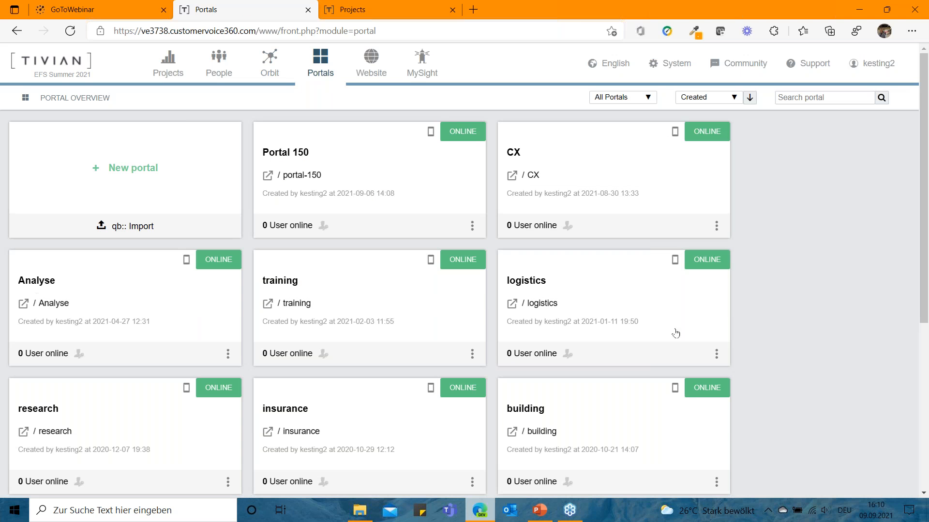
{"action": "left_click", "coordinate": [147, 172]}
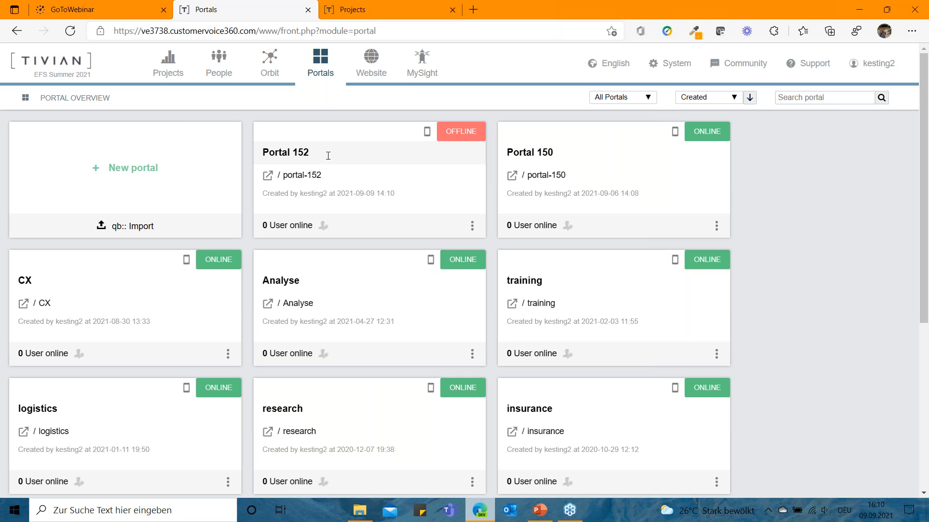
{"action": "left_click_drag", "start_coordinate": [318, 154], "coordinate": [254, 154]}
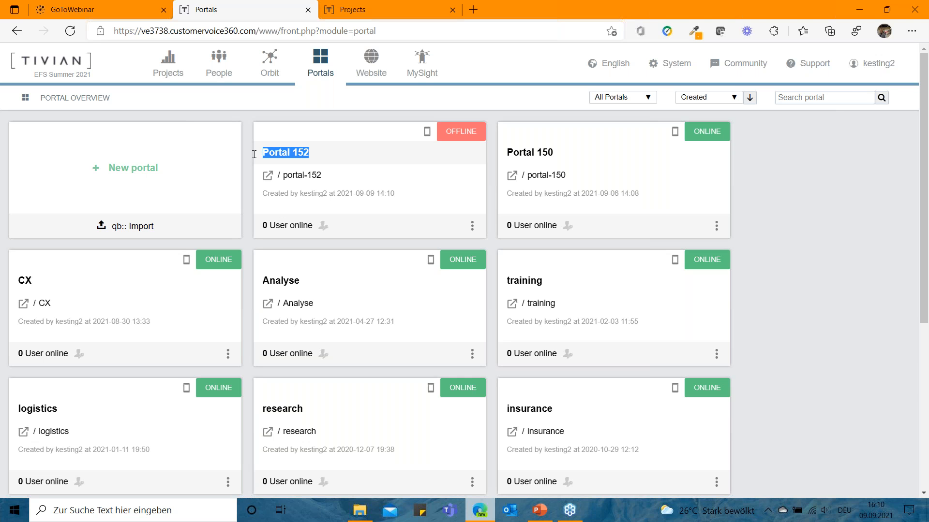
{"action": "type", "text": "club"}
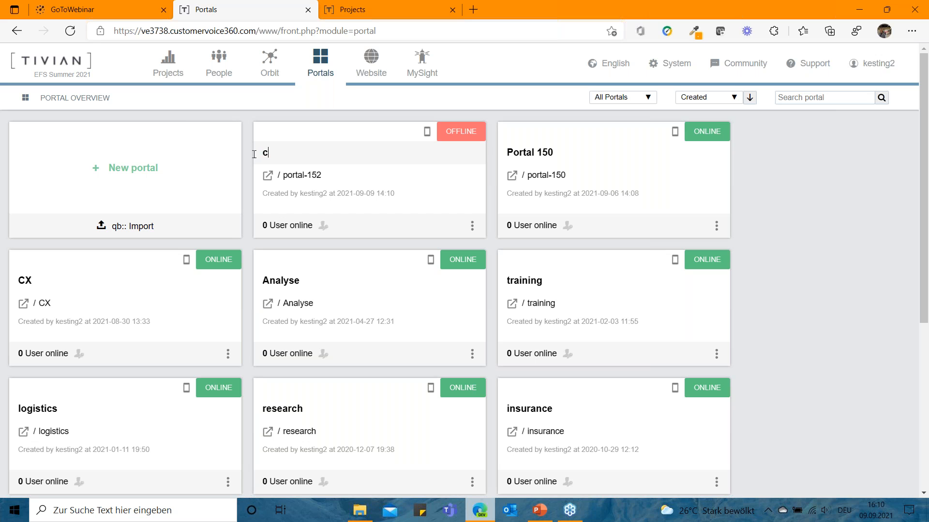
{"action": "key", "text": "Return"}
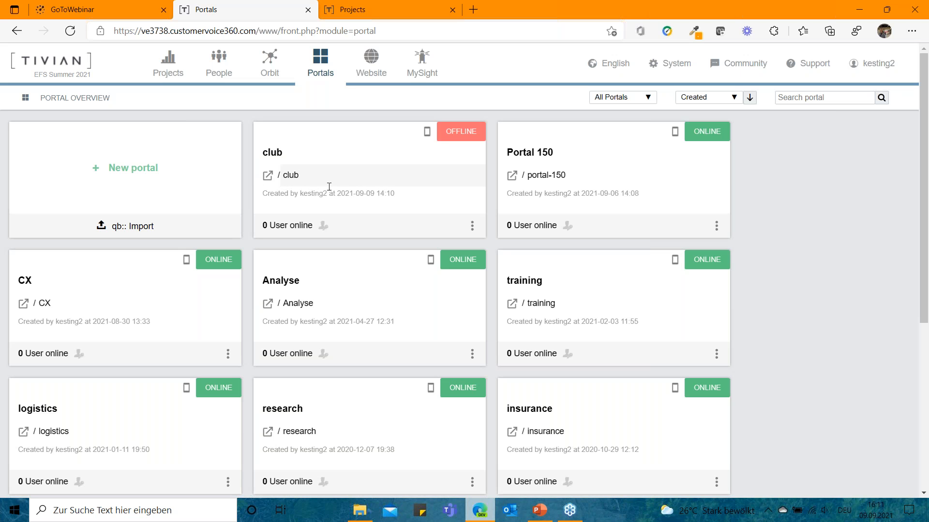
{"action": "left_click", "coordinate": [462, 134]}
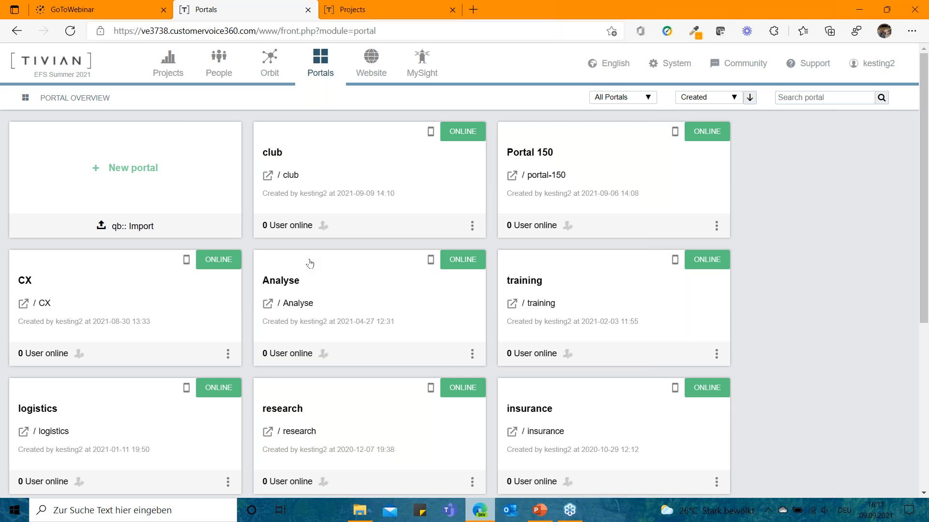
Open the club portal's public site, examine its Register and Sign In forms, and return to the portal overview.
{"action": "left_click", "coordinate": [267, 176]}
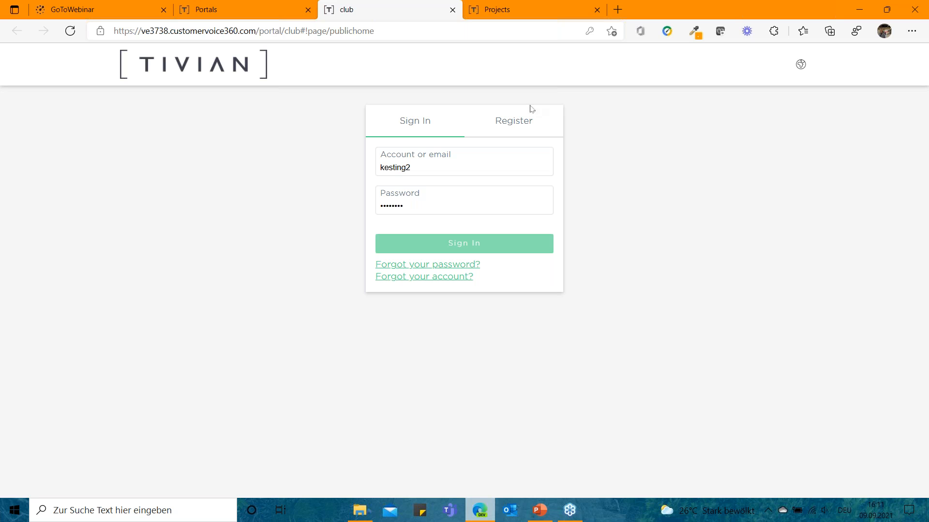
{"action": "left_click", "coordinate": [512, 122]}
{"action": "left_click", "coordinate": [401, 120]}
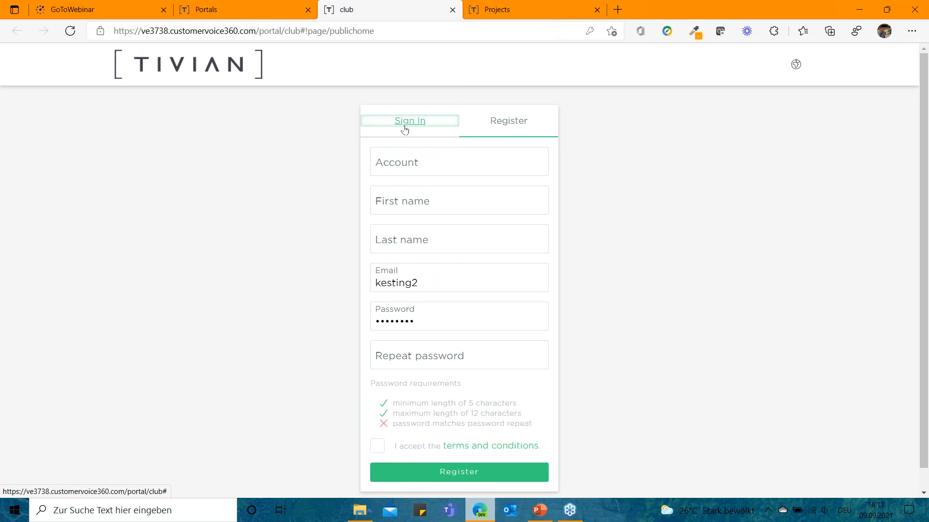
{"action": "left_click", "coordinate": [271, 14]}
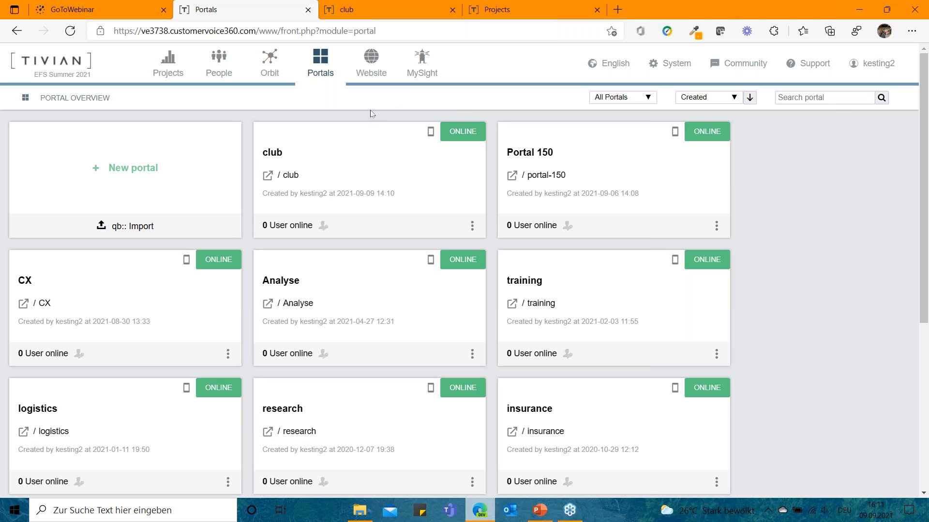
In the club portal's access permission settings, restrict access to Panel-Groups and add the Loyalty Club Feedback group.
{"action": "left_click", "coordinate": [351, 136]}
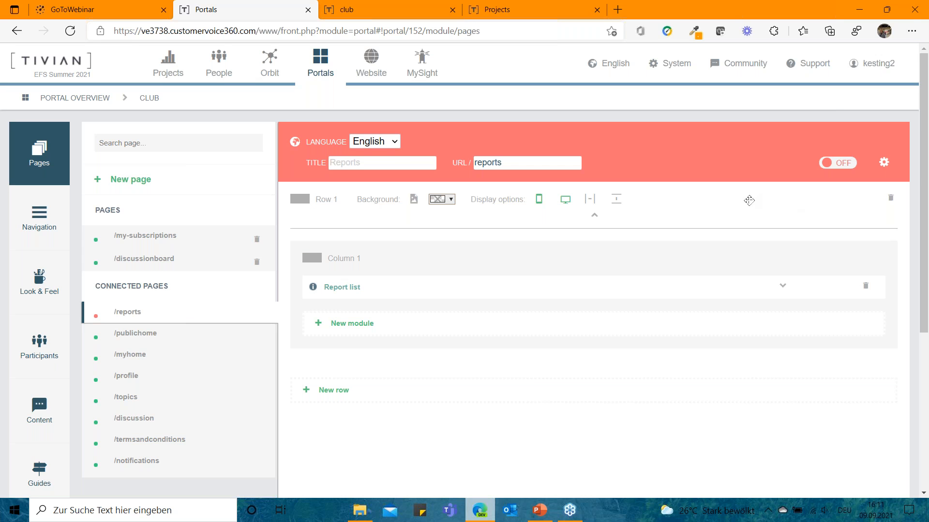
{"action": "scroll", "coordinate": [730, 198], "scroll_direction": "down", "scroll_amount": 1}
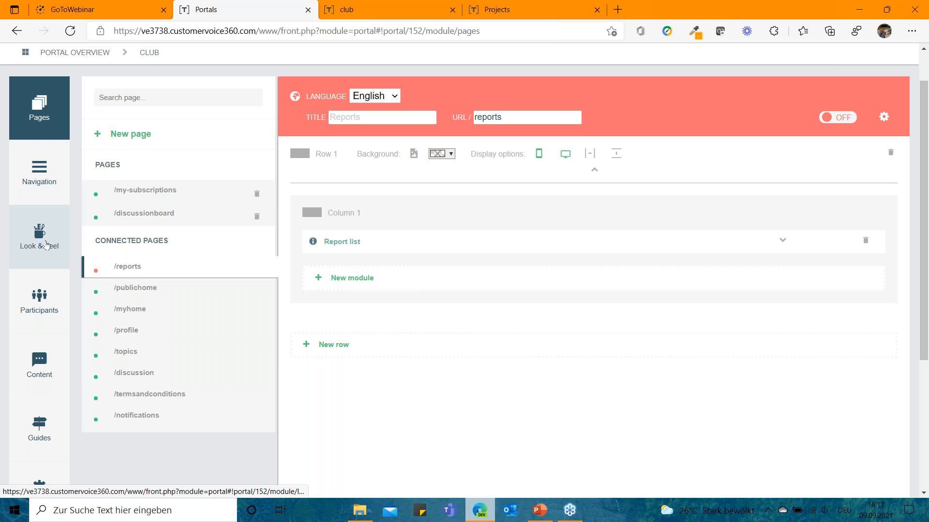
{"action": "scroll", "coordinate": [43, 397], "scroll_direction": "down", "scroll_amount": 1}
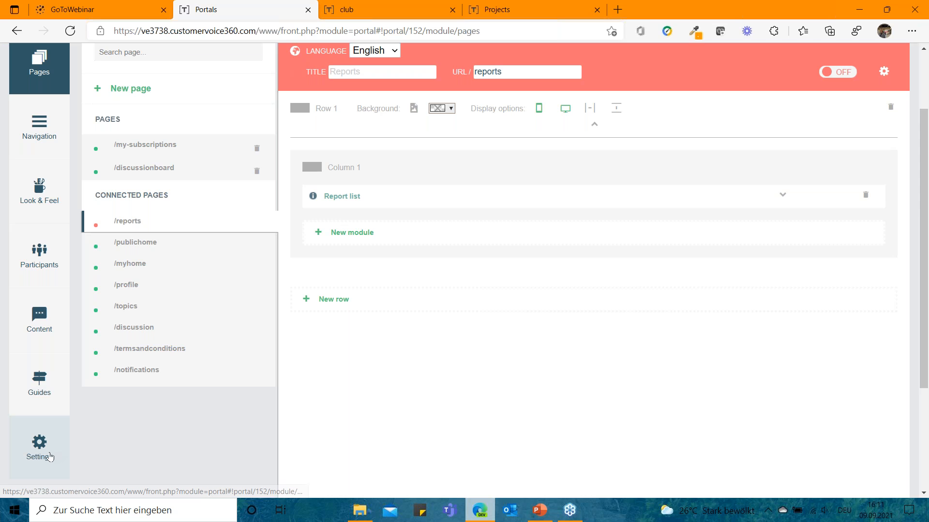
{"action": "left_click", "coordinate": [45, 448]}
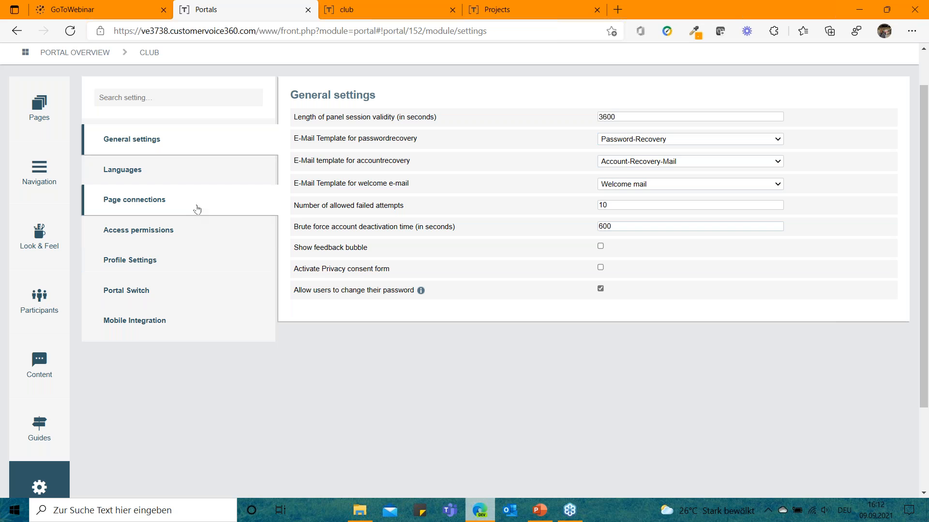
{"action": "left_click", "coordinate": [173, 236]}
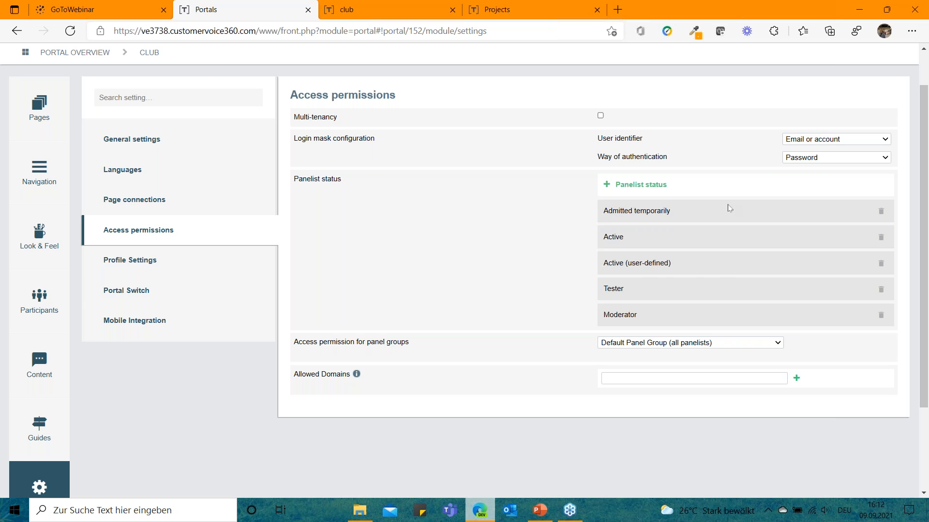
{"action": "left_click", "coordinate": [656, 344]}
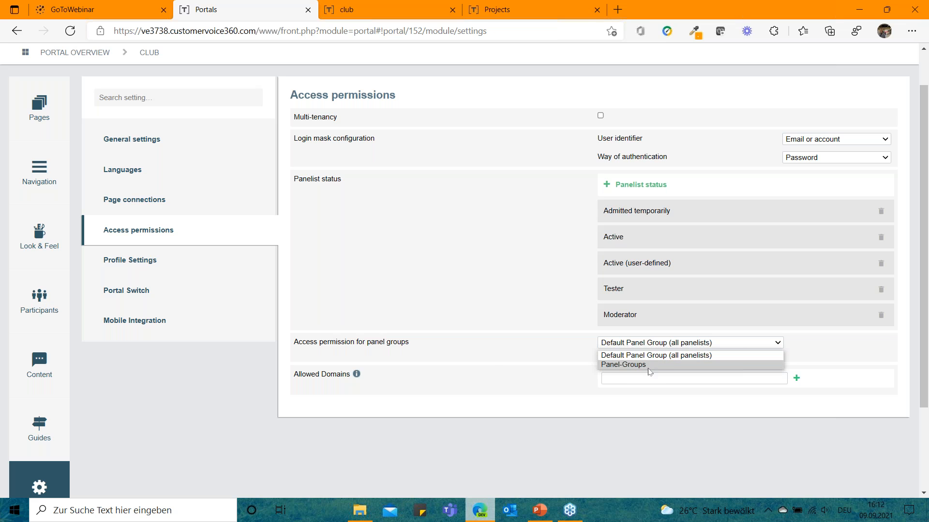
{"action": "left_click", "coordinate": [649, 367]}
{"action": "left_click", "coordinate": [634, 371]}
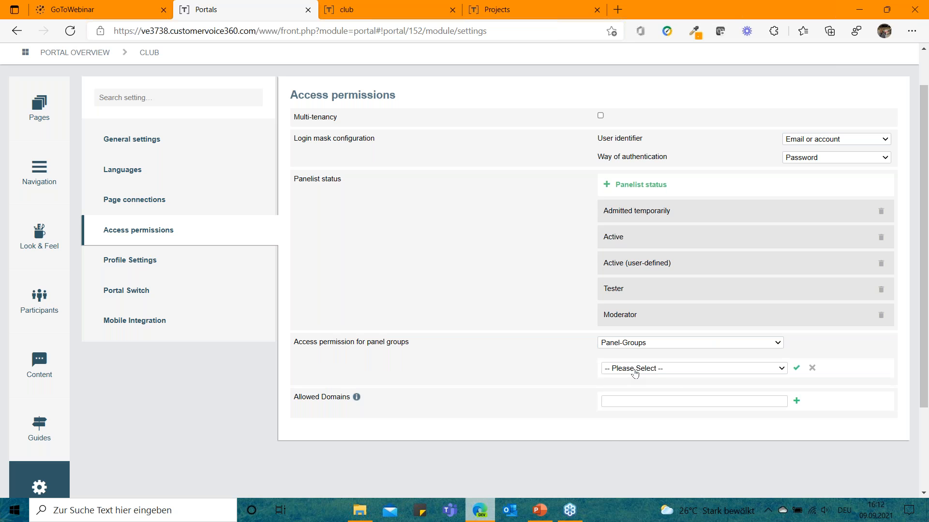
{"action": "left_click", "coordinate": [635, 370]}
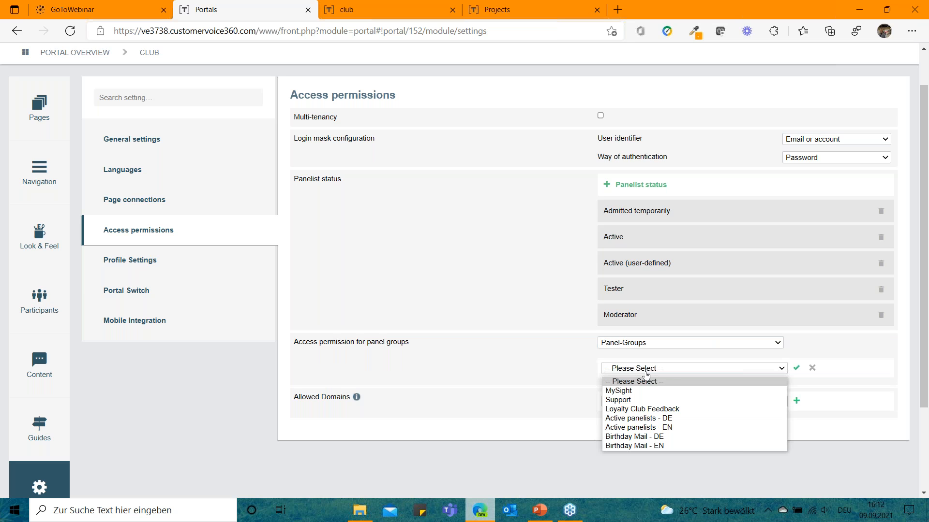
{"action": "left_click", "coordinate": [682, 409]}
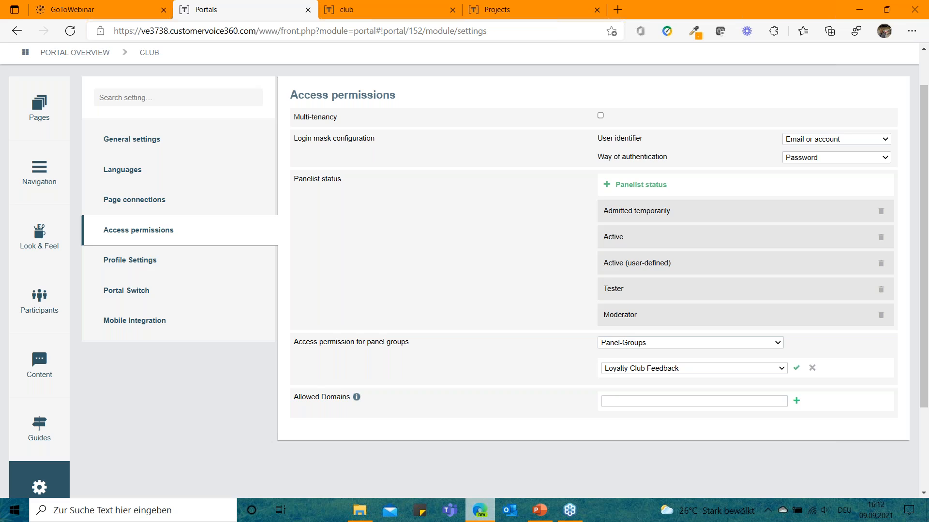
{"action": "left_click", "coordinate": [796, 368]}
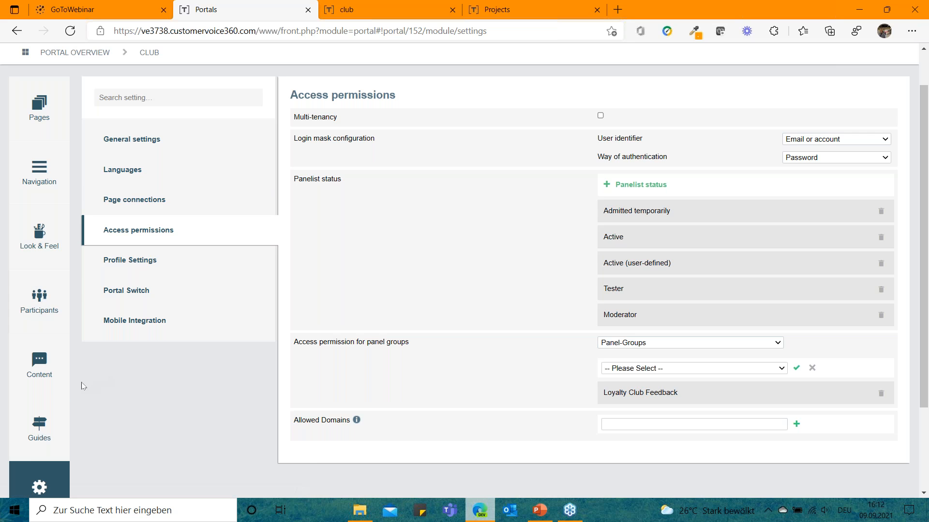
Examine the club portal's color and image settings under Look & Feel, comparing them with the live sign-in page.
{"action": "left_click", "coordinate": [38, 232]}
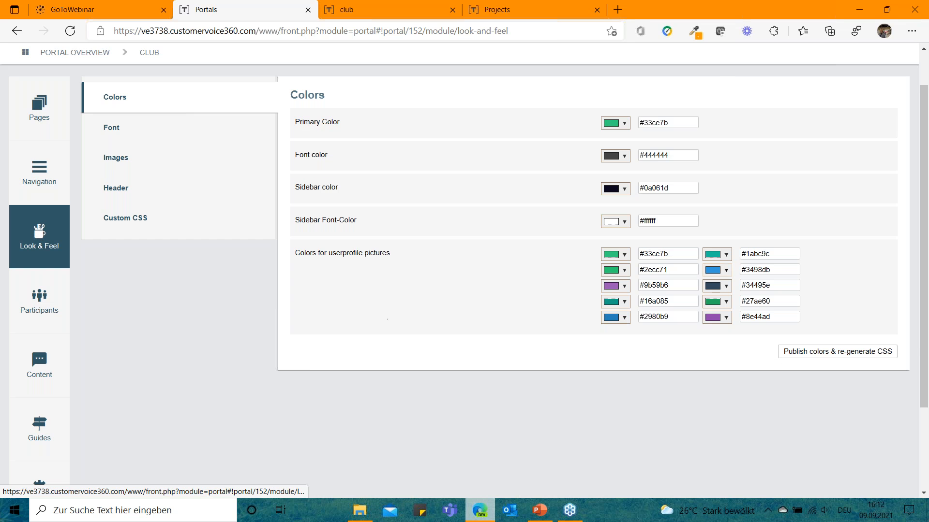
{"action": "left_click", "coordinate": [401, 18]}
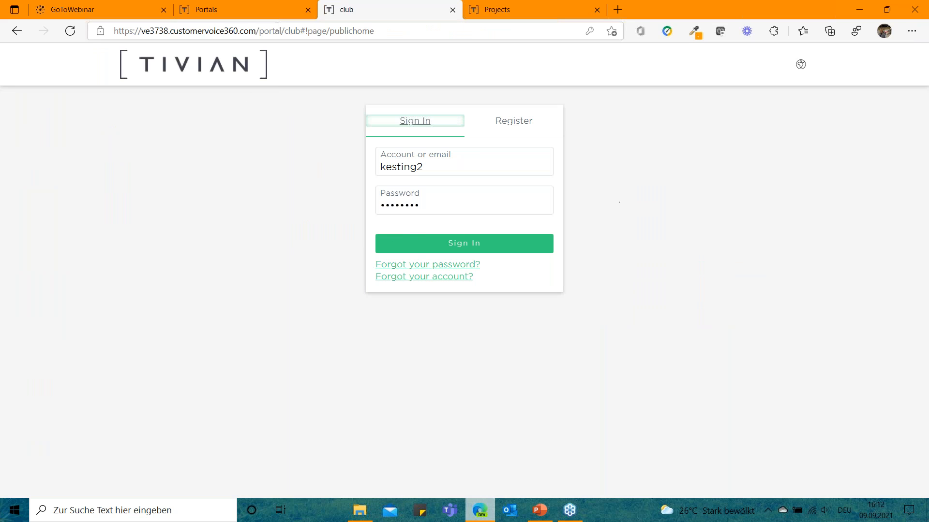
{"action": "left_click", "coordinate": [276, 11]}
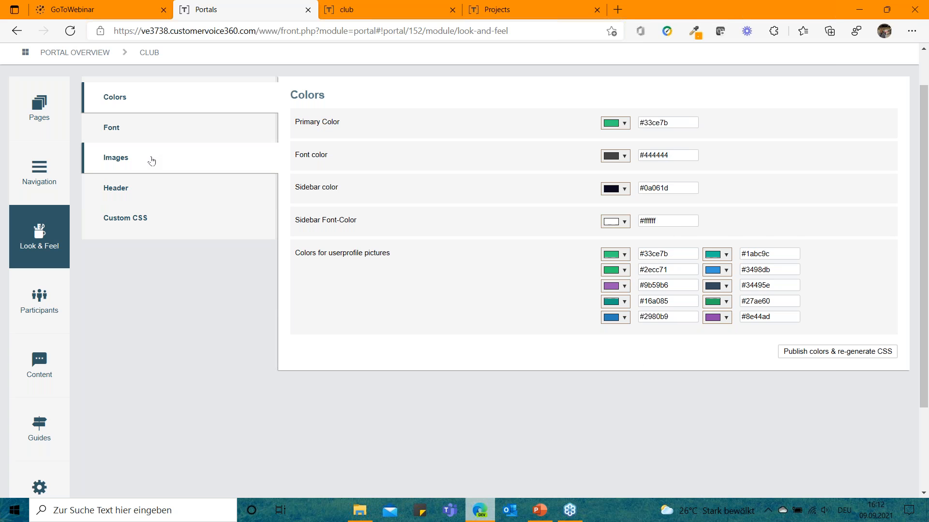
{"action": "left_click", "coordinate": [151, 161]}
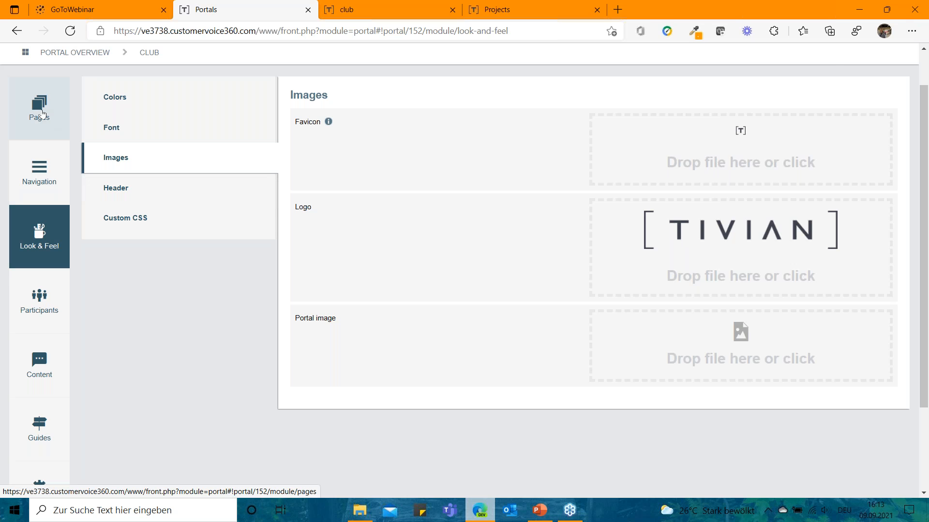
Examine the publichome page's modules against the live sign-in page, and view its access permission options without changing them.
{"action": "left_click", "coordinate": [43, 113]}
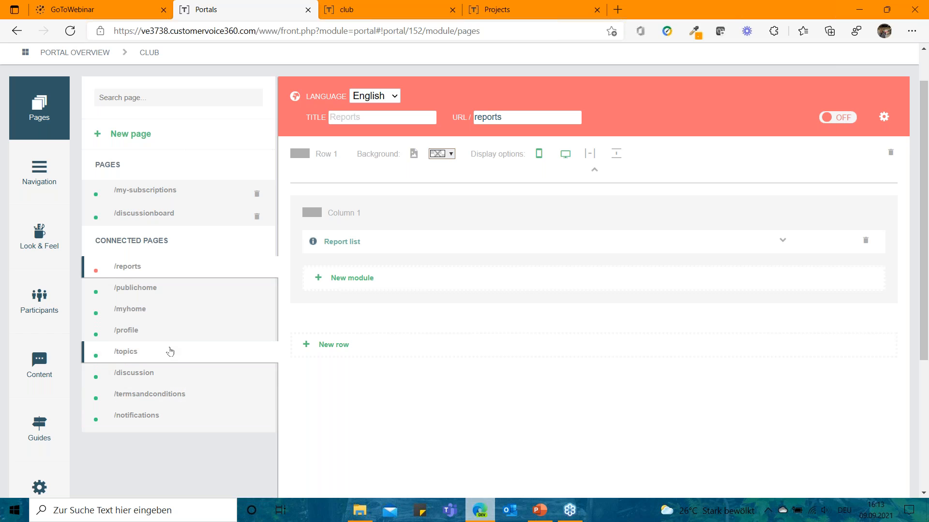
{"action": "left_click", "coordinate": [159, 293]}
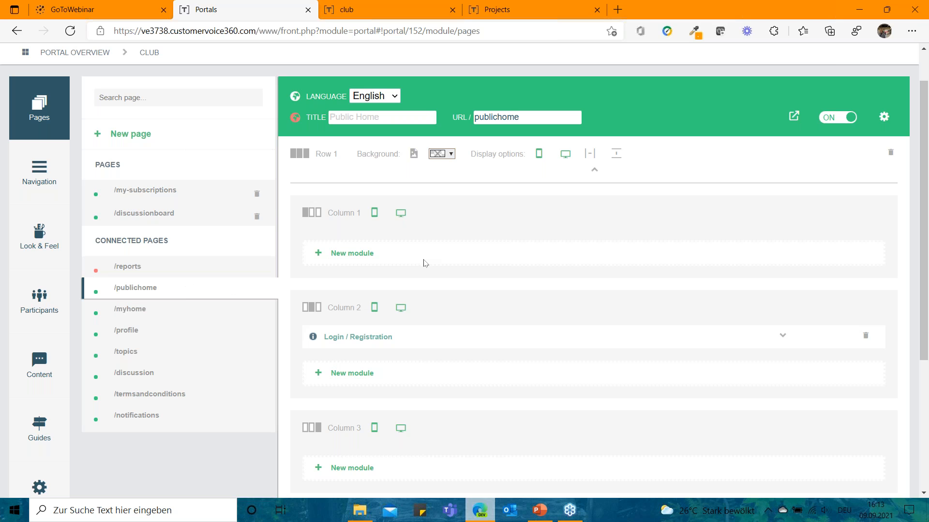
{"action": "left_click", "coordinate": [369, 8]}
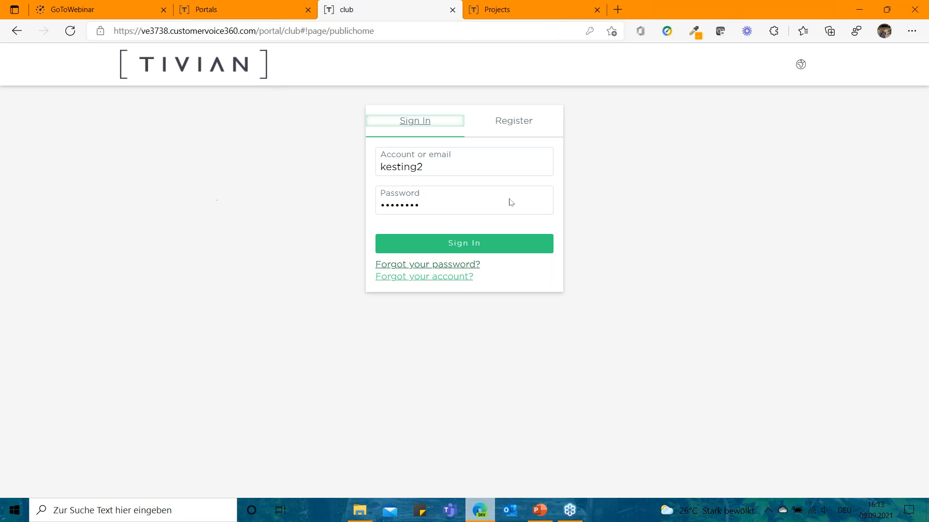
{"action": "left_click", "coordinate": [245, 6]}
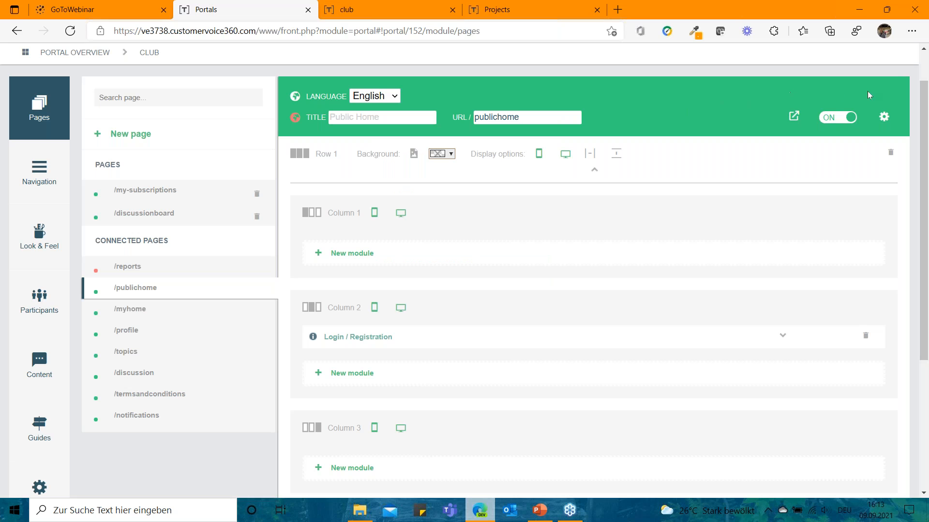
{"action": "left_click", "coordinate": [885, 120]}
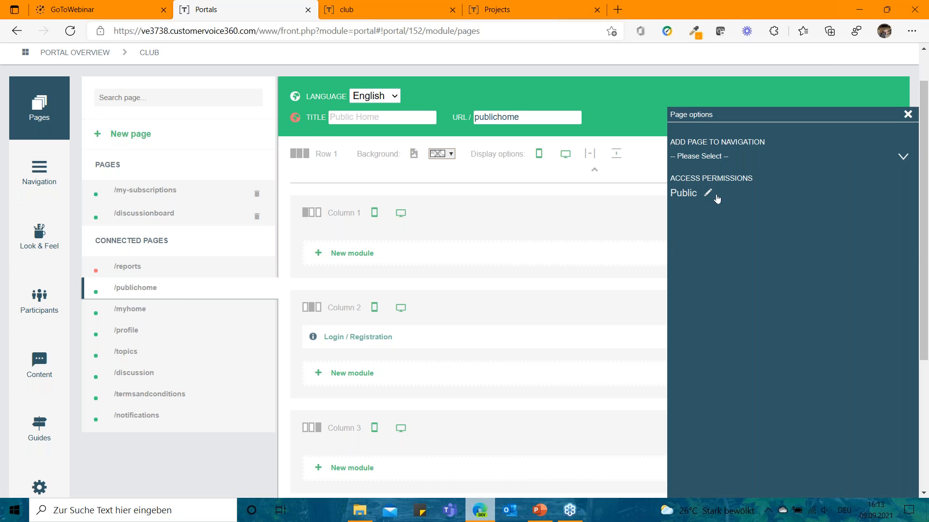
{"action": "left_click", "coordinate": [708, 193]}
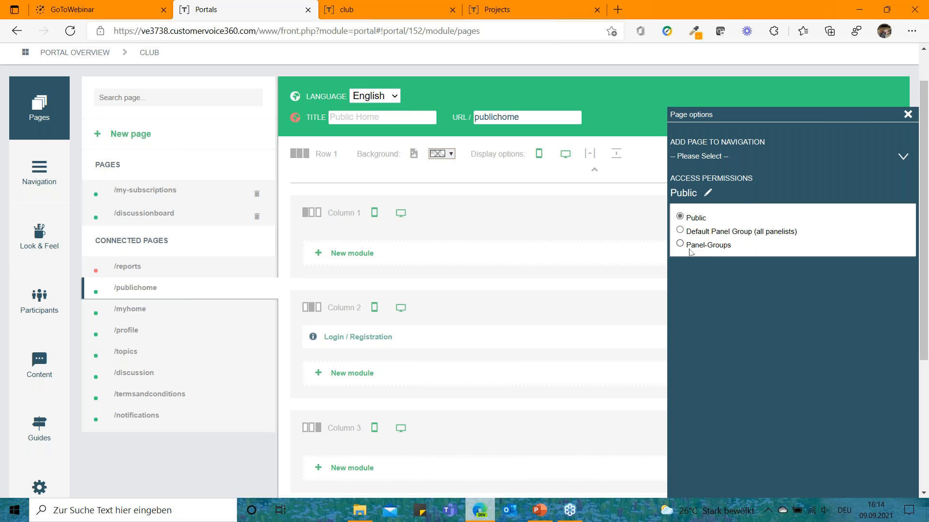
{"action": "left_click", "coordinate": [756, 94]}
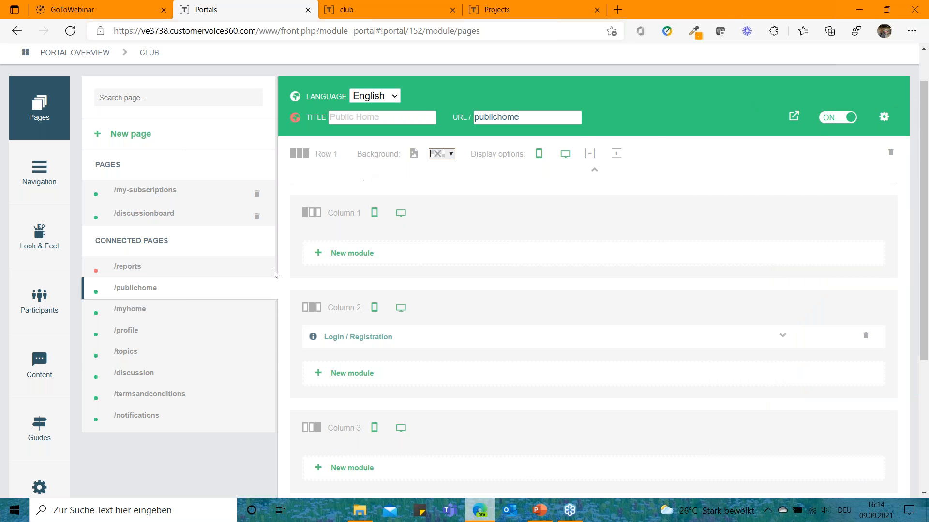
Open the myhome page and check its page options for navigation and access permissions.
{"action": "left_click", "coordinate": [148, 319]}
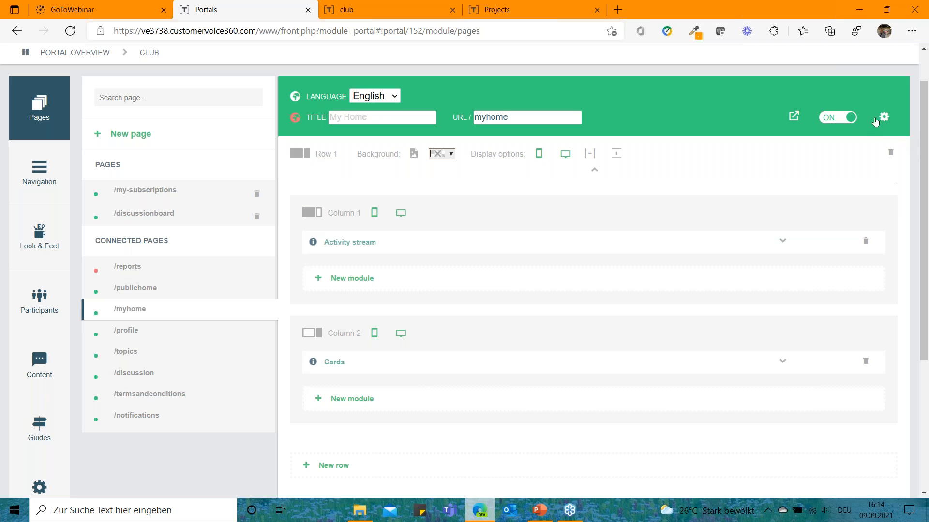
{"action": "left_click", "coordinate": [884, 117]}
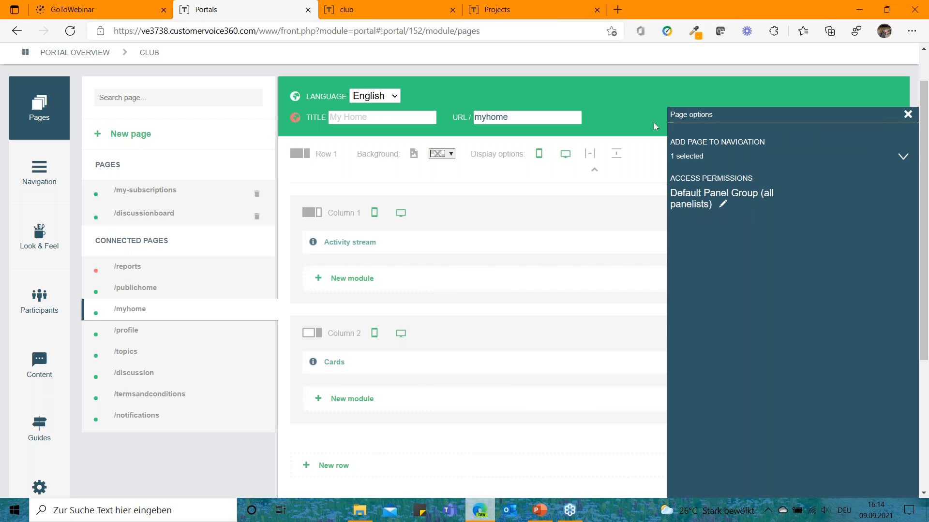
{"action": "left_click", "coordinate": [648, 91]}
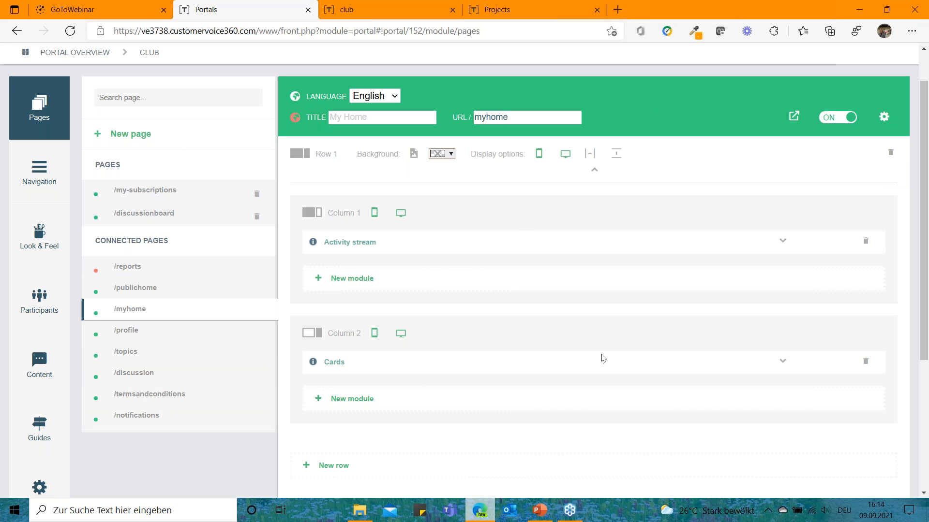
Replace myhome's existing content row with a new two-column row, wide first column and narrow second, and publish the page.
{"action": "scroll", "coordinate": [603, 358], "scroll_direction": "down", "scroll_amount": 1}
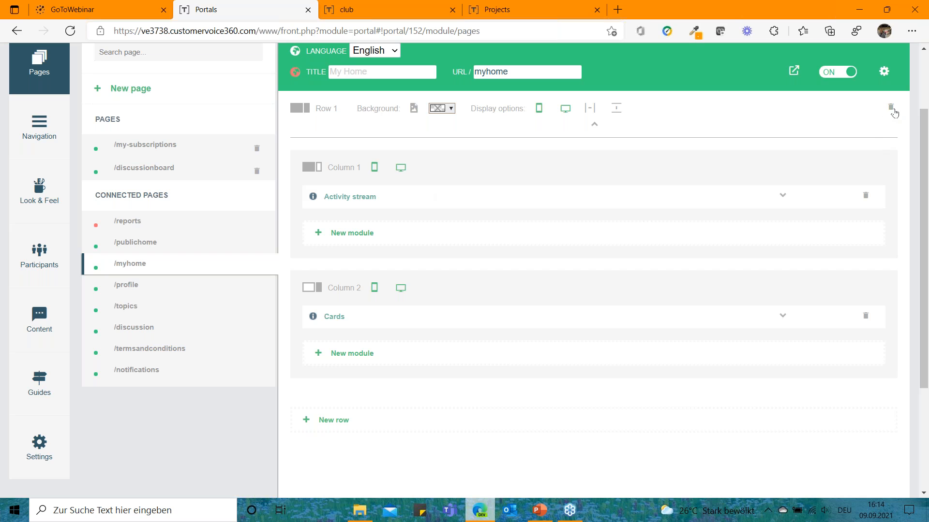
{"action": "left_click", "coordinate": [891, 109]}
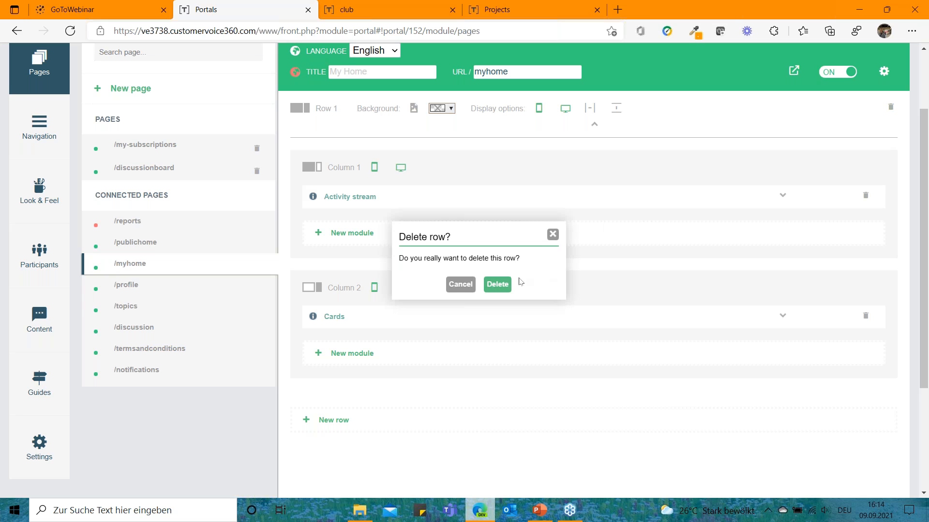
{"action": "left_click", "coordinate": [497, 284]}
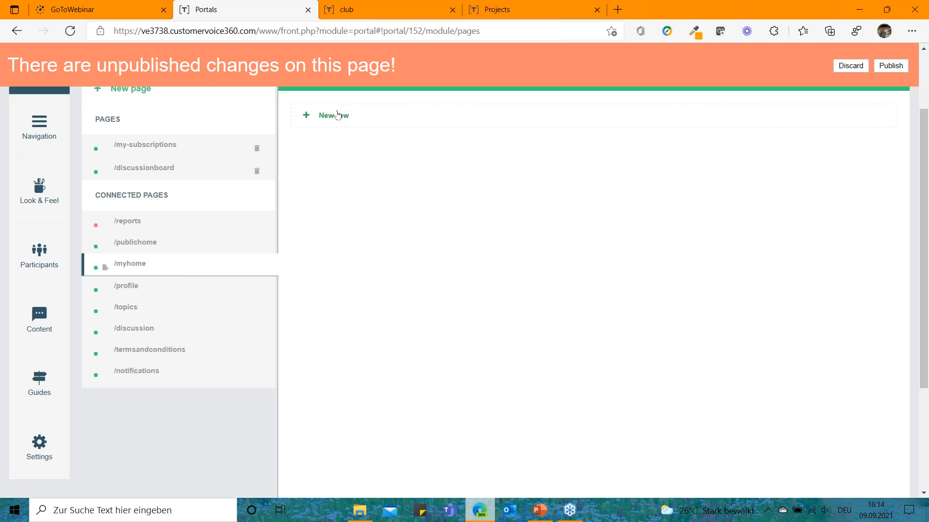
{"action": "left_click", "coordinate": [346, 113]}
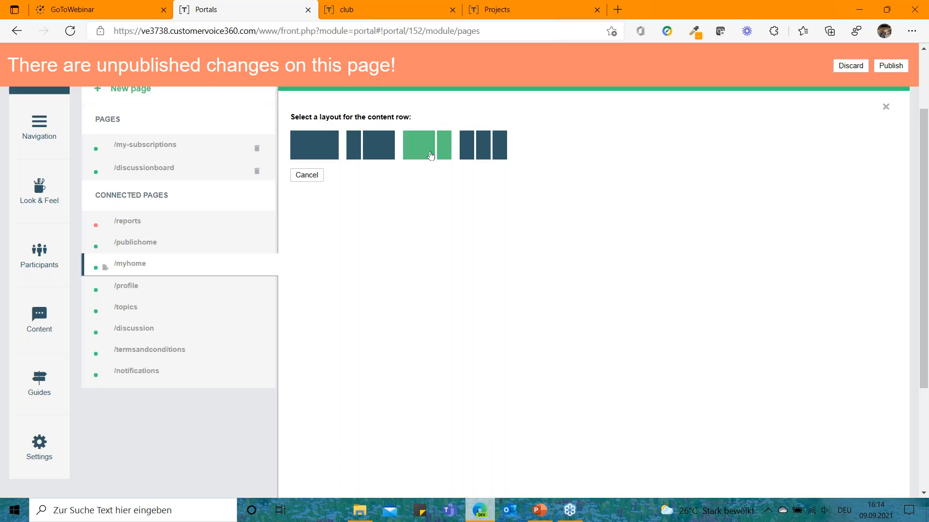
{"action": "left_click", "coordinate": [431, 154]}
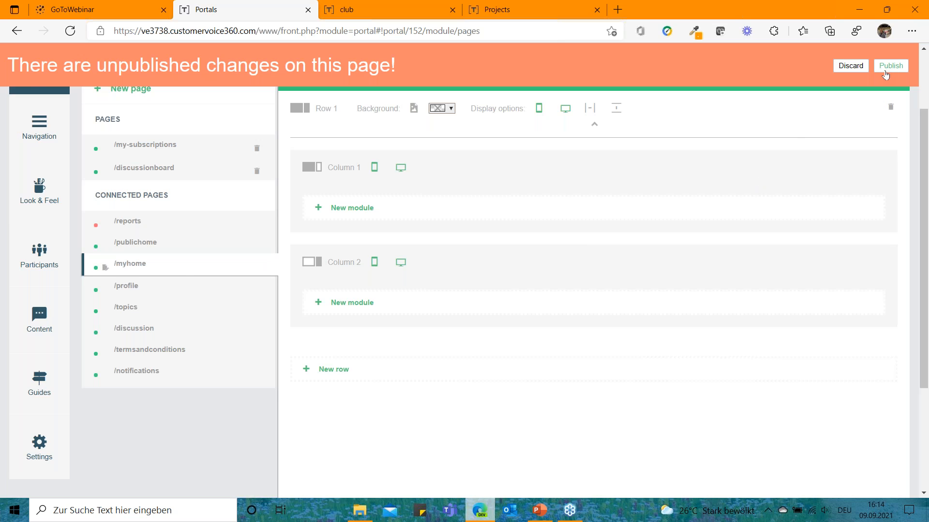
{"action": "left_click", "coordinate": [889, 66]}
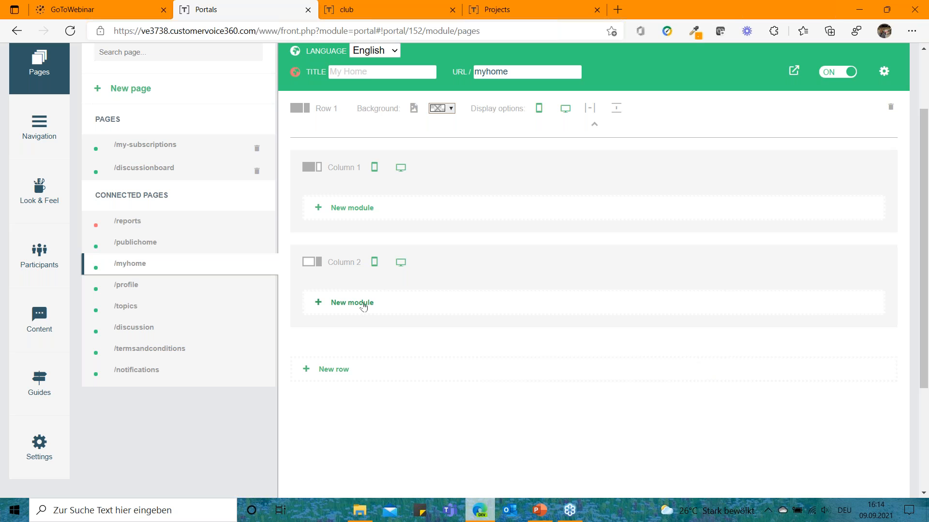
Add a Cards module to column 2 of the myhome page.
{"action": "left_click", "coordinate": [363, 304]}
{"action": "scroll", "coordinate": [805, 347], "scroll_direction": "down", "scroll_amount": 2}
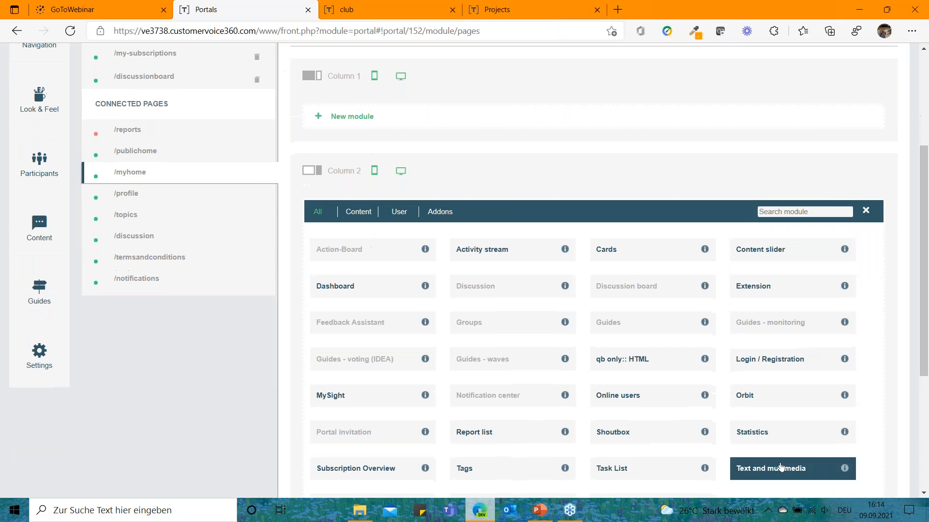
{"action": "scroll", "coordinate": [804, 381], "scroll_direction": "down", "scroll_amount": 3}
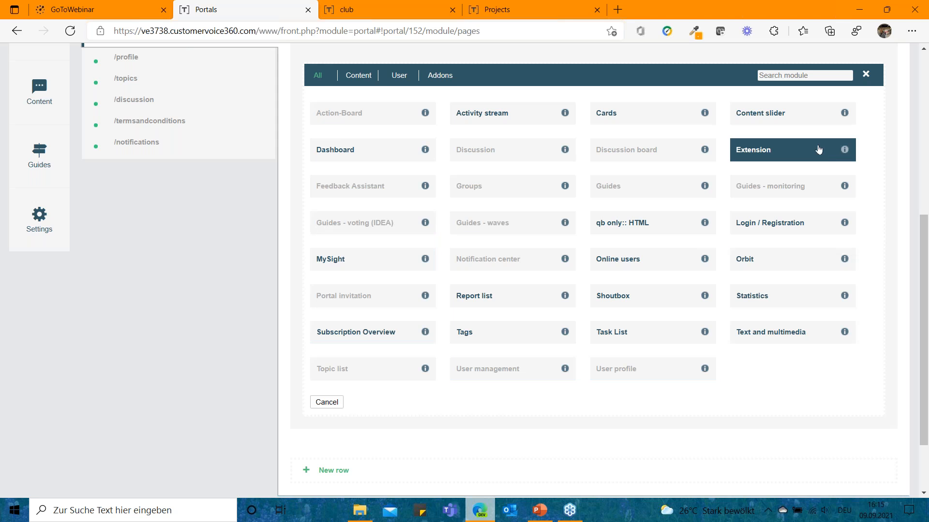
{"action": "left_click", "coordinate": [656, 123]}
{"action": "scroll", "coordinate": [634, 293], "scroll_direction": "up", "scroll_amount": 1}
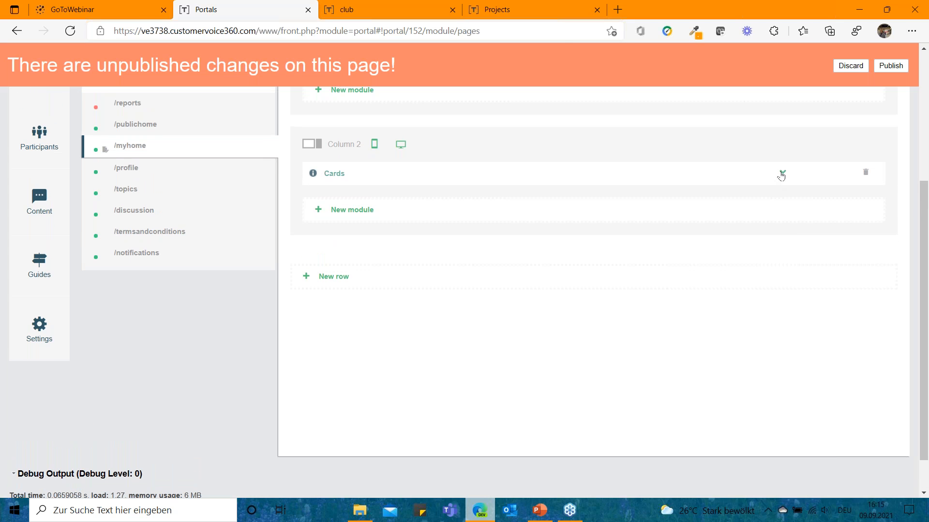
Limit the Cards module's displayed survey types to featured Panel surveys only, and publish the page.
{"action": "left_click", "coordinate": [782, 173]}
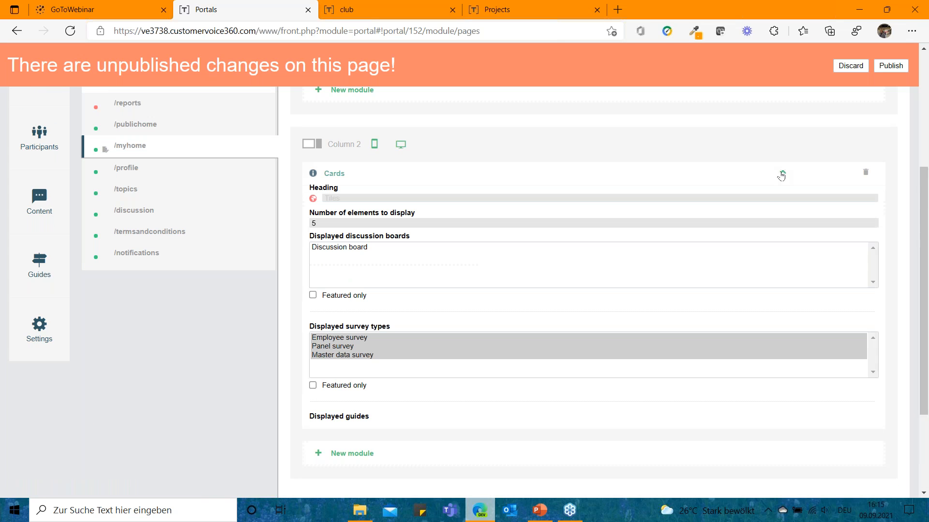
{"action": "left_click", "coordinate": [349, 348]}
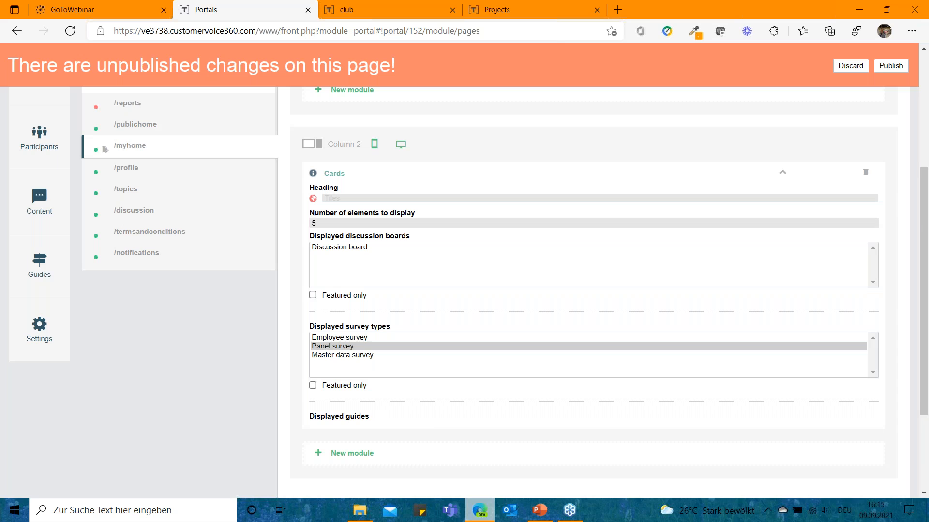
{"action": "left_click", "coordinate": [313, 385]}
{"action": "left_click", "coordinate": [893, 69]}
Add a Content slider module to column 1 of the myhome page.
{"action": "scroll", "coordinate": [586, 135], "scroll_direction": "up", "scroll_amount": 2}
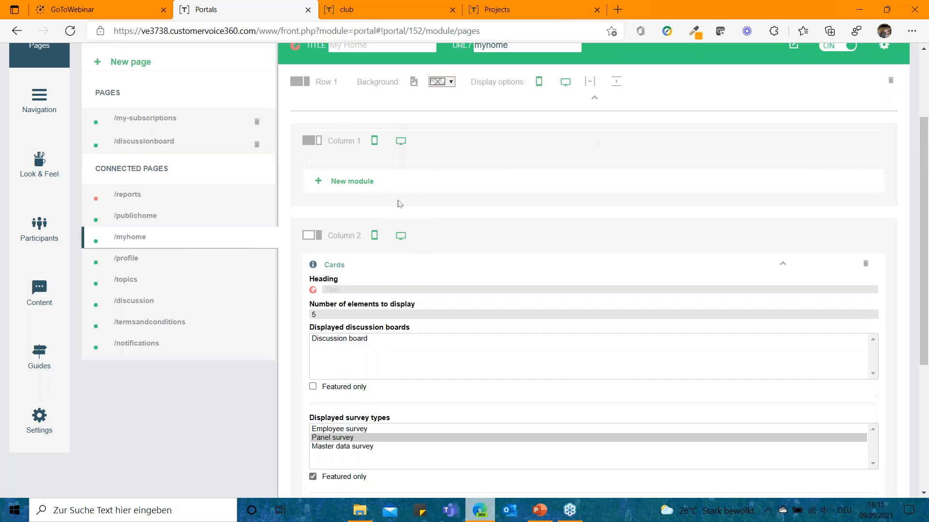
{"action": "left_click", "coordinate": [352, 182]}
{"action": "scroll", "coordinate": [869, 273], "scroll_direction": "down", "scroll_amount": 1}
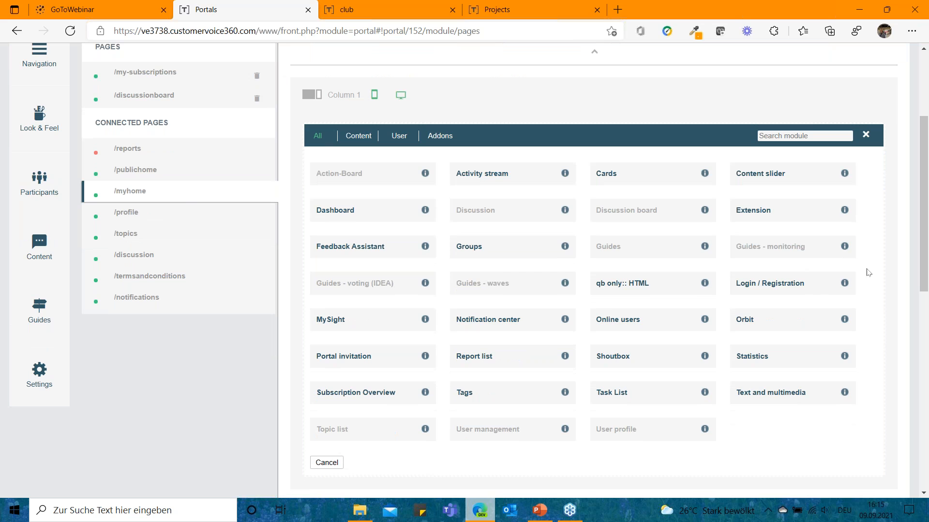
{"action": "left_click", "coordinate": [798, 178]}
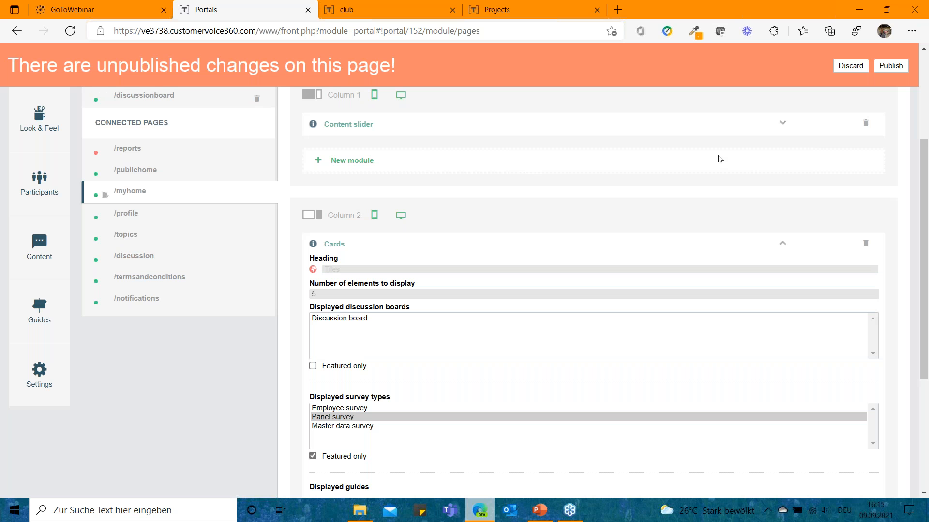
Upload the "give feedback" image from the Portal folder to the content slider's first slide.
{"action": "left_click", "coordinate": [783, 124]}
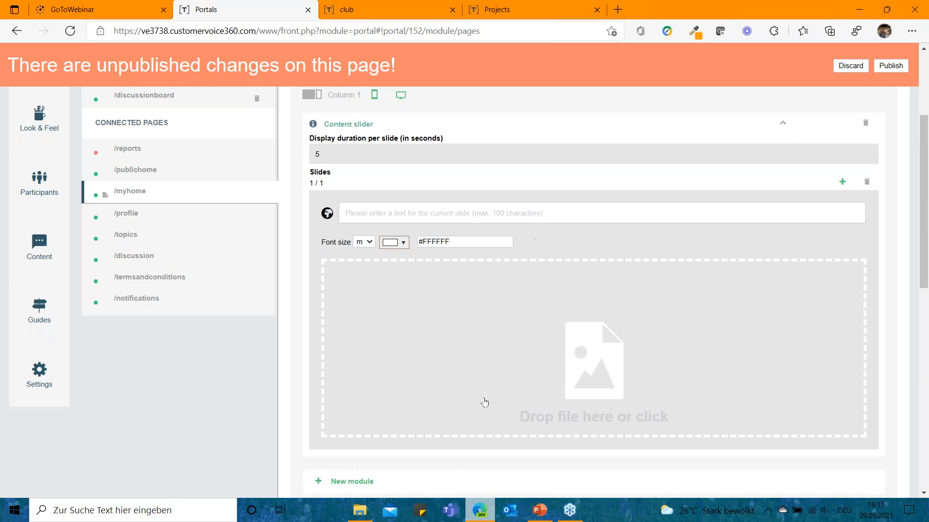
{"action": "left_click", "coordinate": [606, 366]}
{"action": "double_click", "coordinate": [221, 110]}
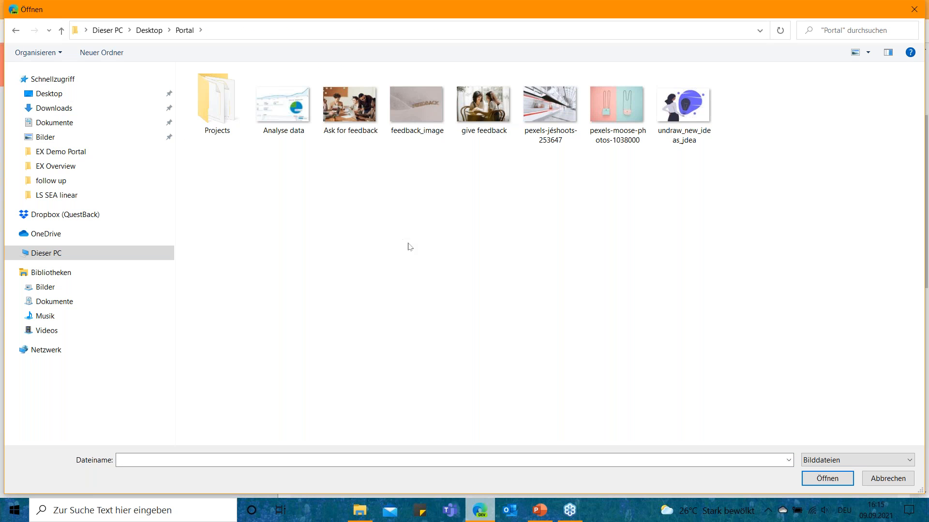
{"action": "left_click", "coordinate": [490, 100]}
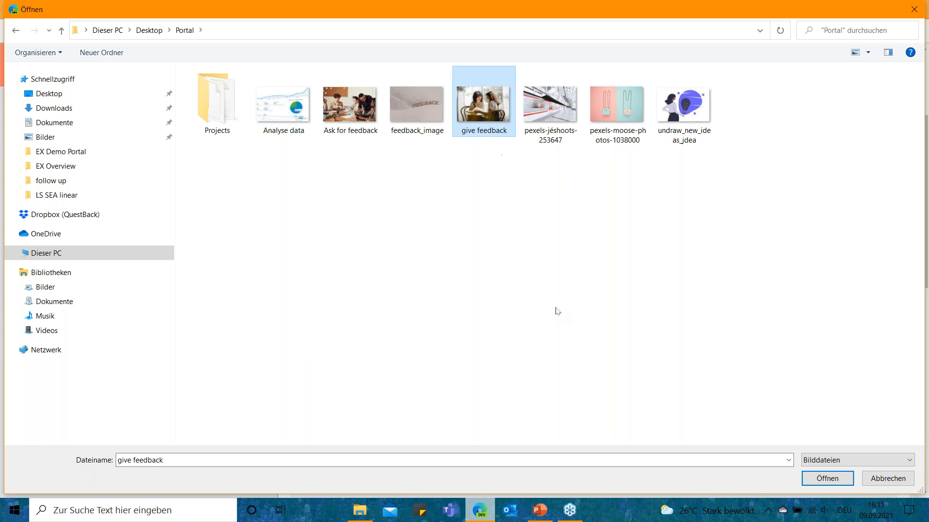
{"action": "left_click", "coordinate": [827, 479]}
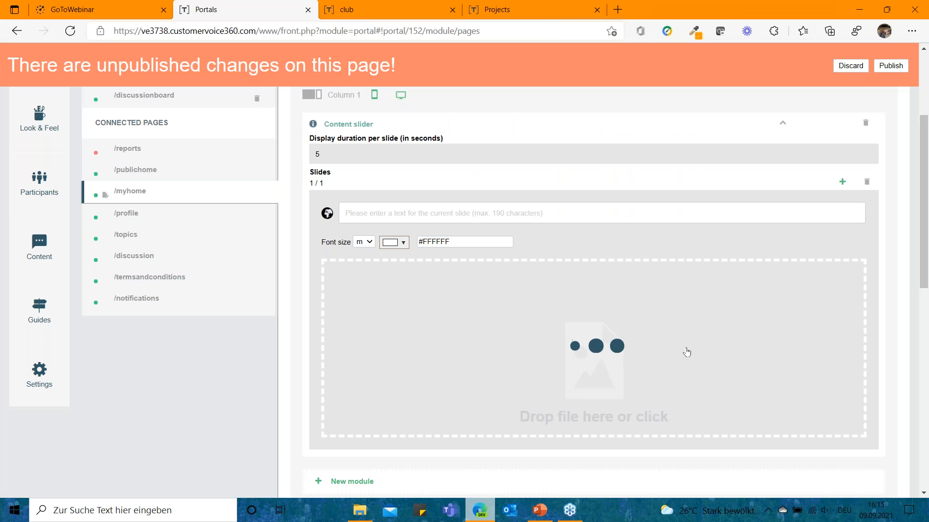
Caption the first slide "GIVE FEEDBACK" and set its font size to xl.
{"action": "left_click", "coordinate": [457, 213]}
{"action": "type", "text": "GIVE FEEDBACK"}
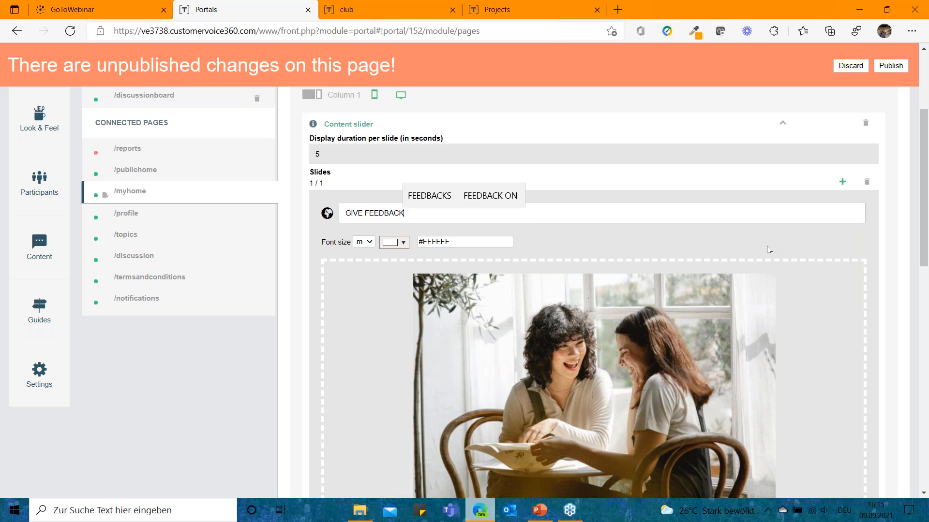
{"action": "scroll", "coordinate": [580, 223], "scroll_direction": "down", "scroll_amount": 1}
{"action": "left_click", "coordinate": [364, 197]}
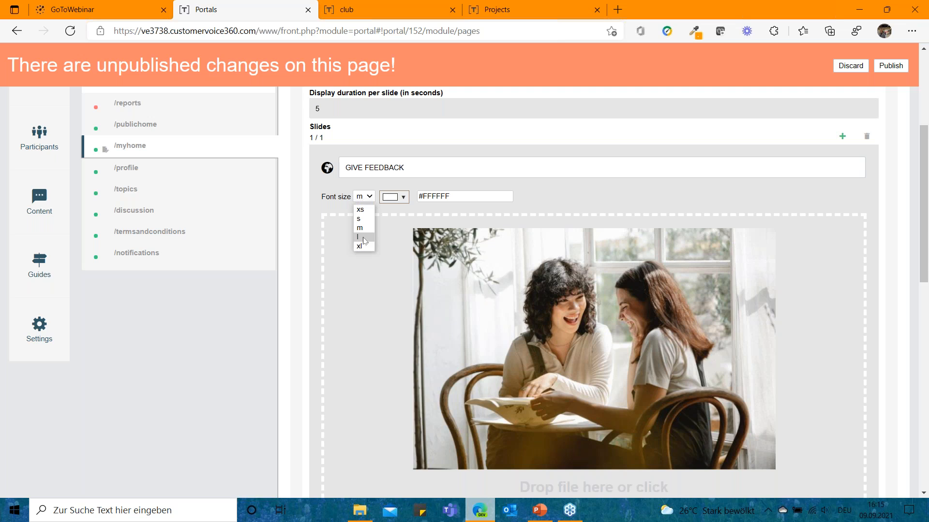
{"action": "left_click", "coordinate": [360, 247]}
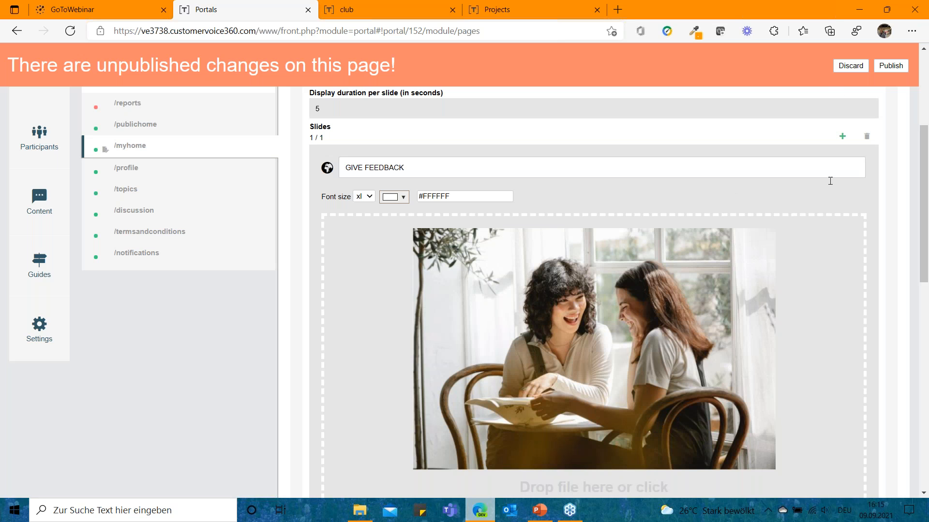
Add a second slide to the content slider and upload the "Ask for feedback" image to it.
{"action": "left_click", "coordinate": [840, 144]}
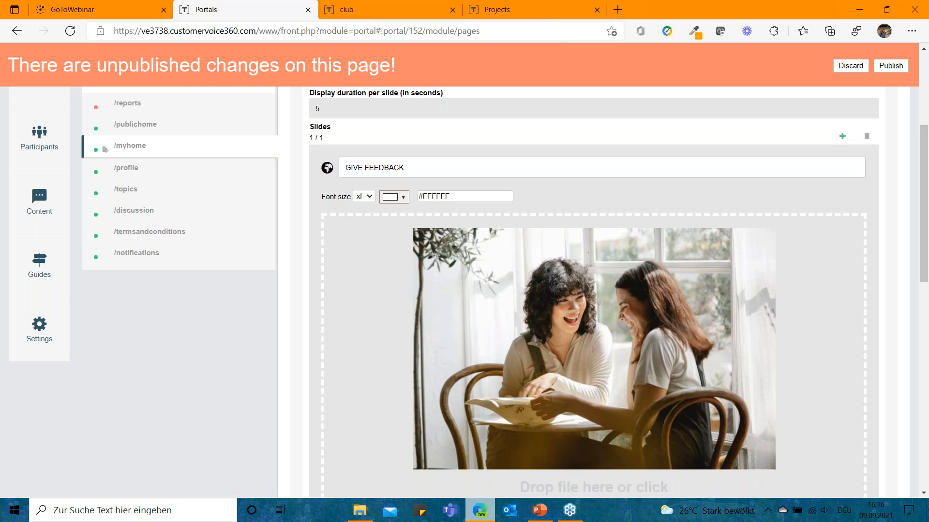
{"action": "left_click", "coordinate": [568, 311]}
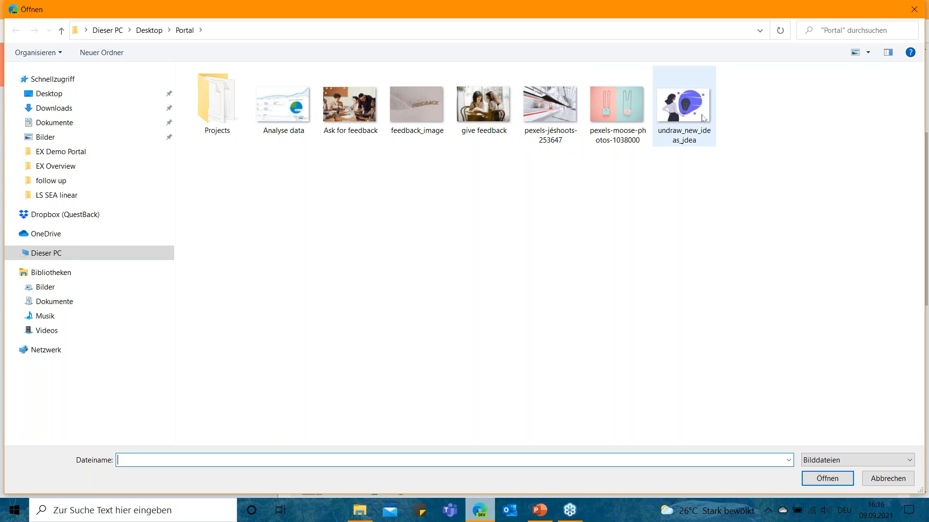
{"action": "left_click", "coordinate": [355, 107]}
{"action": "left_click", "coordinate": [827, 479]}
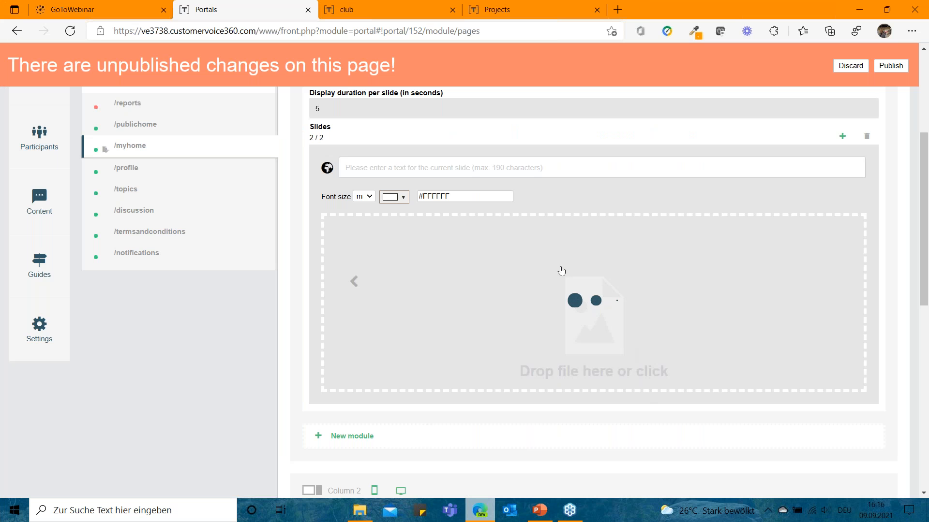
Caption the second slide "ASK FOR FEEDBACK" at font size xl, and publish the myhome page.
{"action": "left_click", "coordinate": [468, 170]}
{"action": "type", "text": "ASK "}
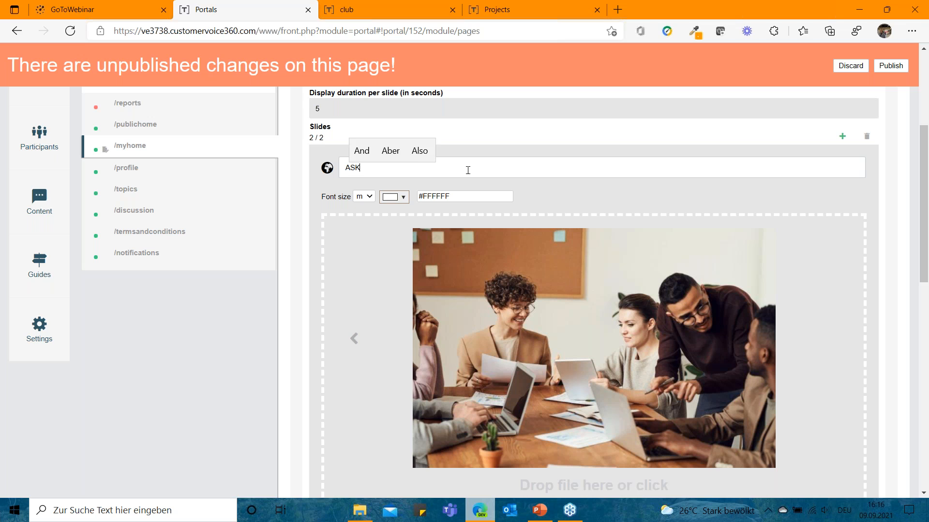
{"action": "type", "text": "FOR"}
{"action": "key", "text": "BackSpace"}
{"action": "type", "text": "FEEDBACK"}
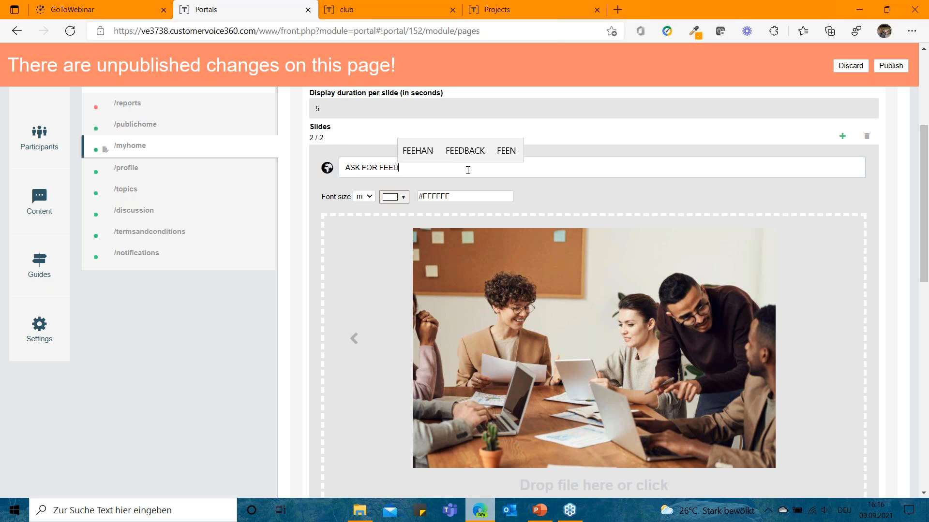
{"action": "left_click", "coordinate": [363, 196]}
{"action": "left_click", "coordinate": [367, 248]}
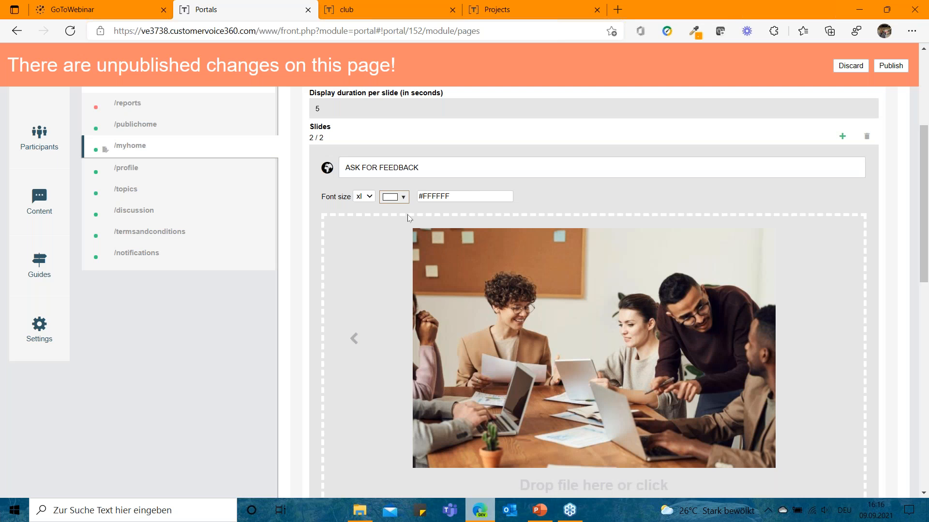
{"action": "scroll", "coordinate": [711, 288], "scroll_direction": "down", "scroll_amount": 2}
{"action": "left_click", "coordinate": [883, 67]}
{"action": "scroll", "coordinate": [473, 288], "scroll_direction": "up", "scroll_amount": 6}
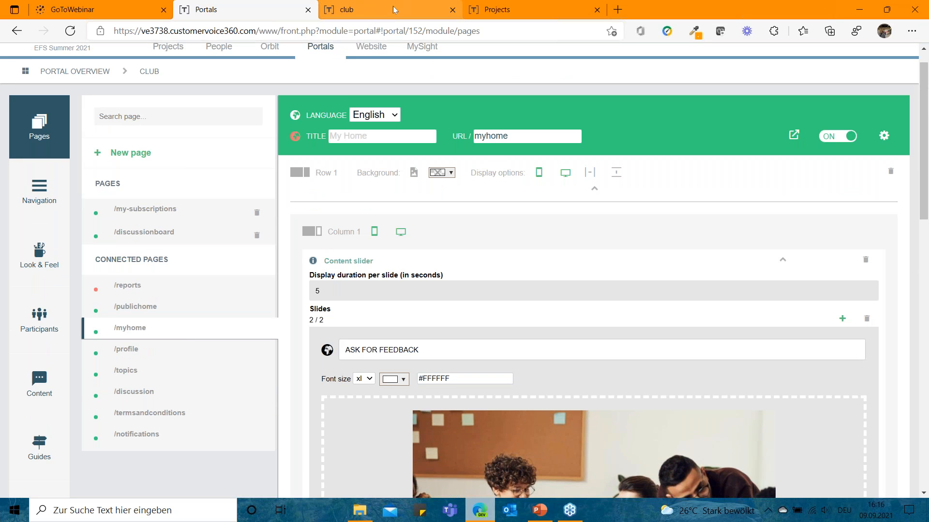
Sign in to the live club portal with a saved account name and password, and browse the home page's content slider.
{"action": "left_click", "coordinate": [393, 7]}
{"action": "left_click", "coordinate": [427, 170]}
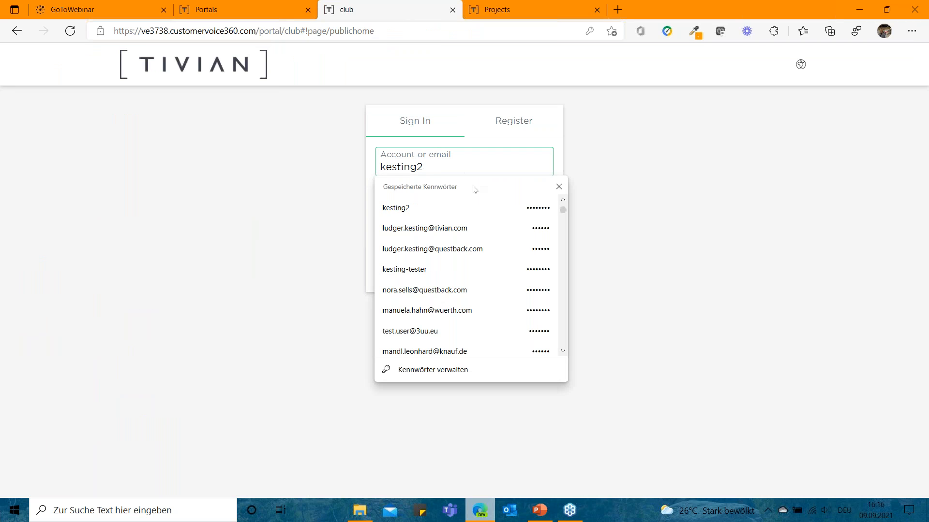
{"action": "left_click", "coordinate": [479, 228]}
{"action": "left_click", "coordinate": [442, 243]}
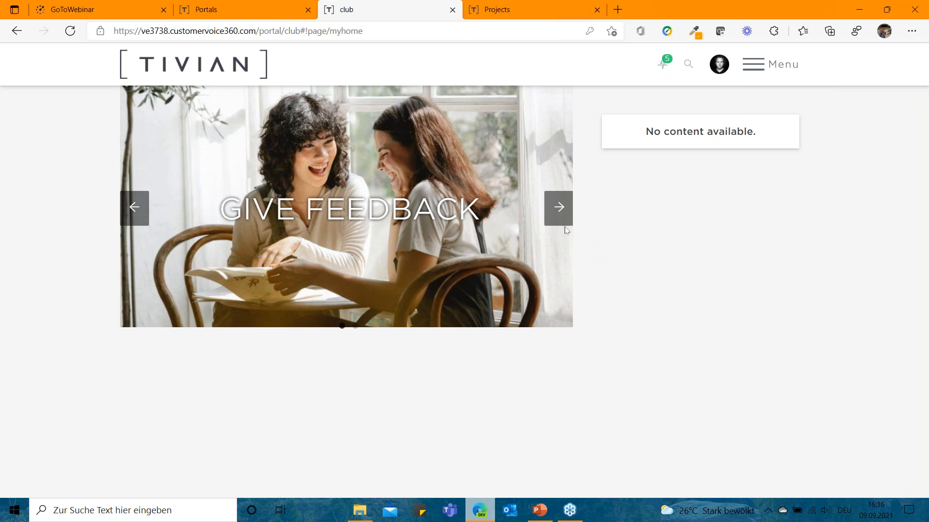
{"action": "left_click", "coordinate": [559, 208]}
{"action": "left_click", "coordinate": [559, 208]}
Open the portal settings of the Tivian Customer Survey project.
{"action": "left_click", "coordinate": [491, 15]}
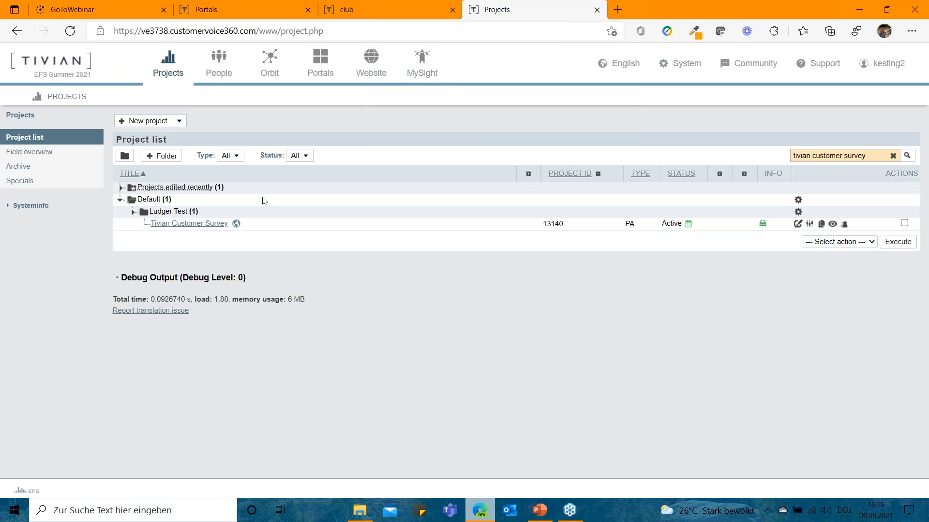
{"action": "left_click", "coordinate": [204, 228]}
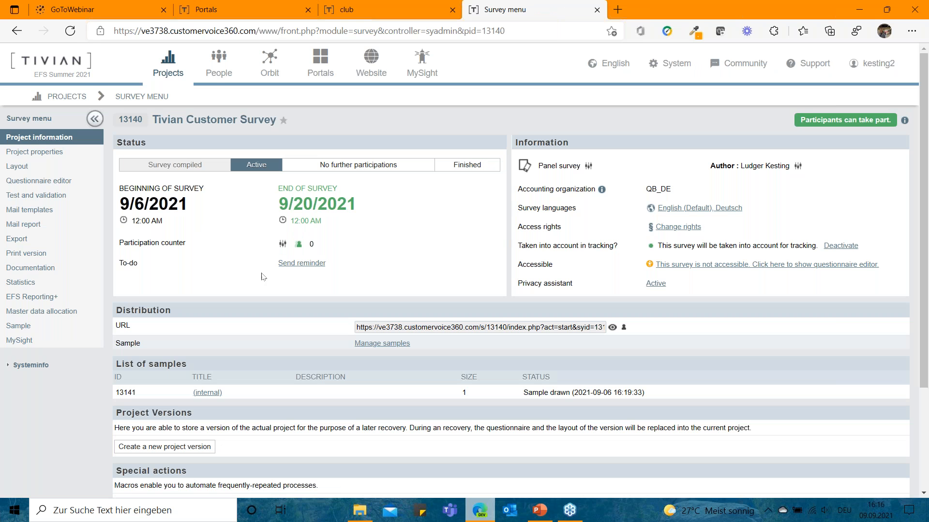
{"action": "left_click", "coordinate": [71, 153]}
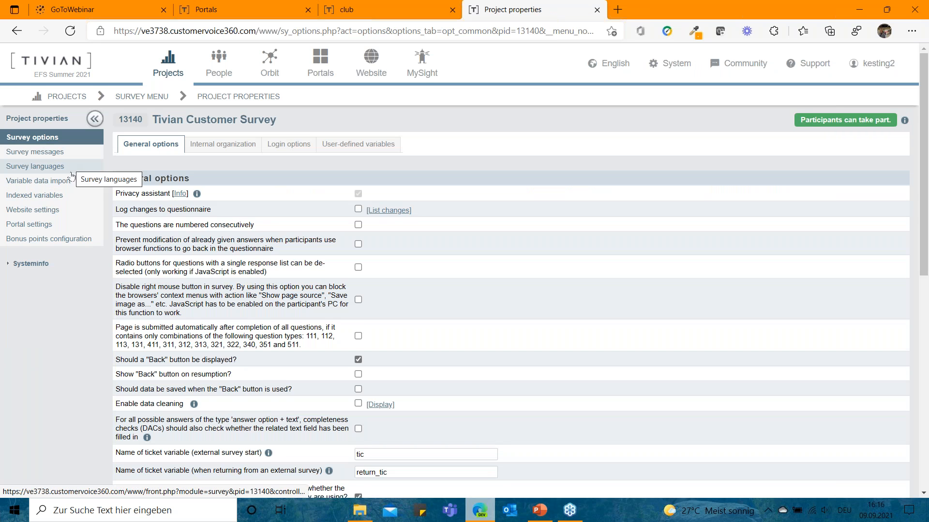
{"action": "left_click", "coordinate": [67, 227]}
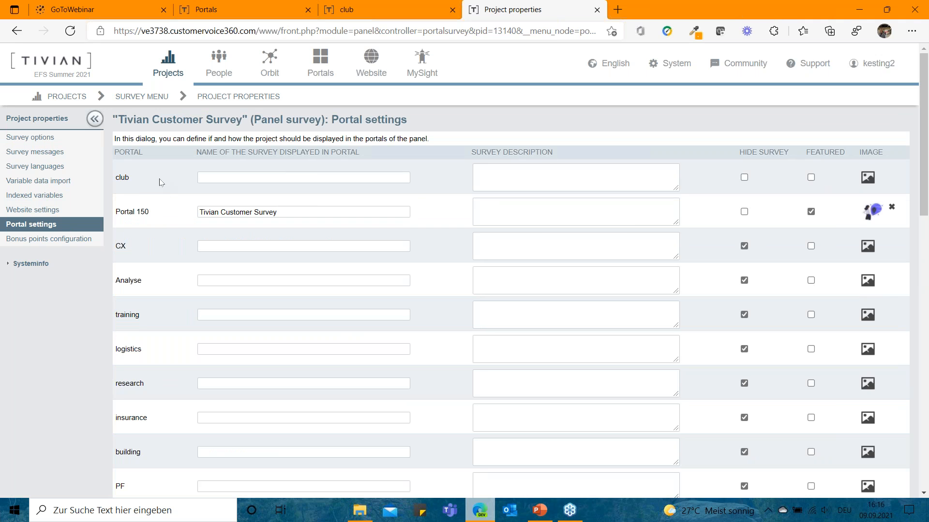
Copy the survey name "Tivian Customer Survey" from the Portal 150 row into the club portal's survey name.
{"action": "left_click_drag", "start_coordinate": [275, 212], "coordinate": [185, 208]}
{"action": "key", "text": "ctrl+c"}
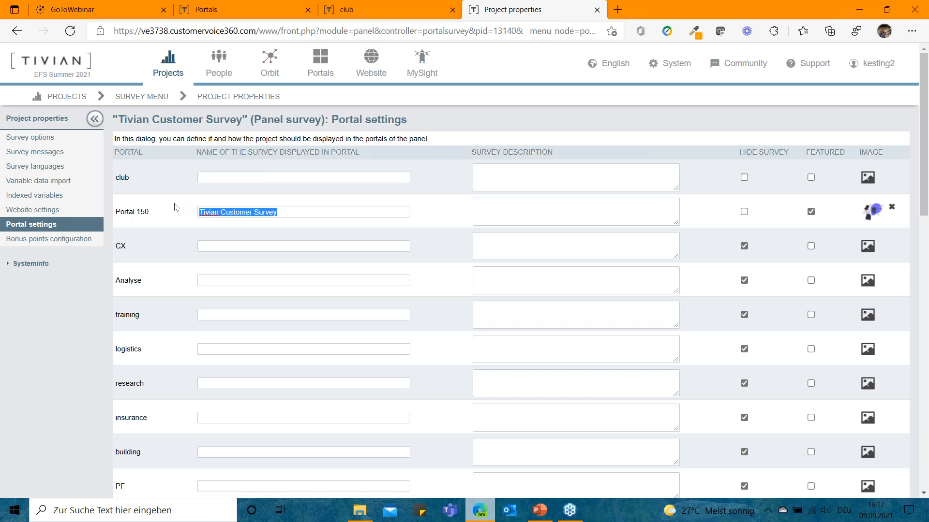
{"action": "left_click", "coordinate": [241, 178]}
{"action": "key", "text": "ctrl+v"}
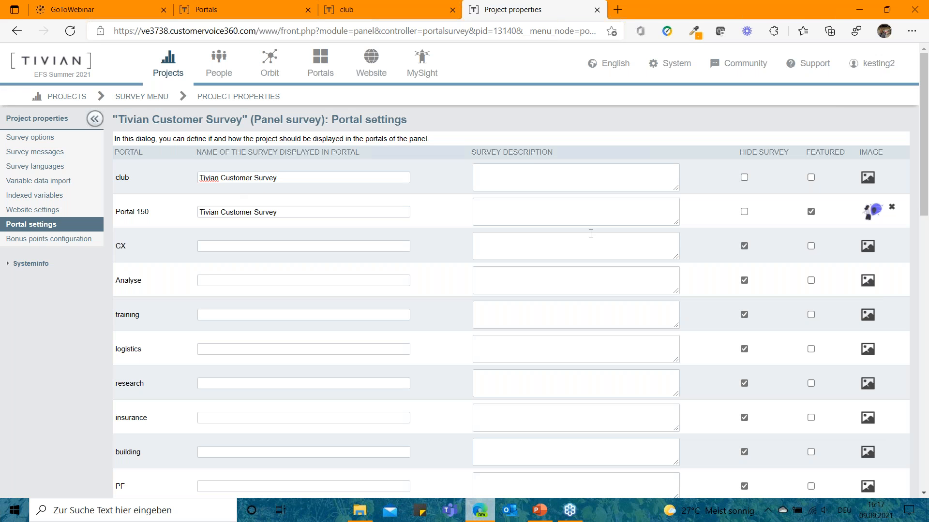
Mark the survey as featured in the club portal, assign it the image 1_undraw_new_ideas_jdea.png, and save the portal settings.
{"action": "left_click", "coordinate": [810, 178]}
{"action": "left_click", "coordinate": [867, 177]}
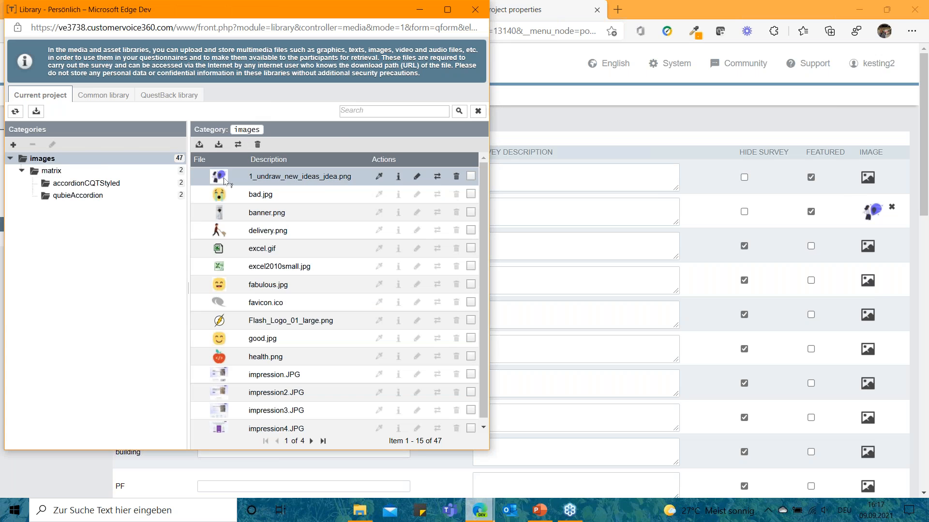
{"action": "left_click", "coordinate": [222, 178]}
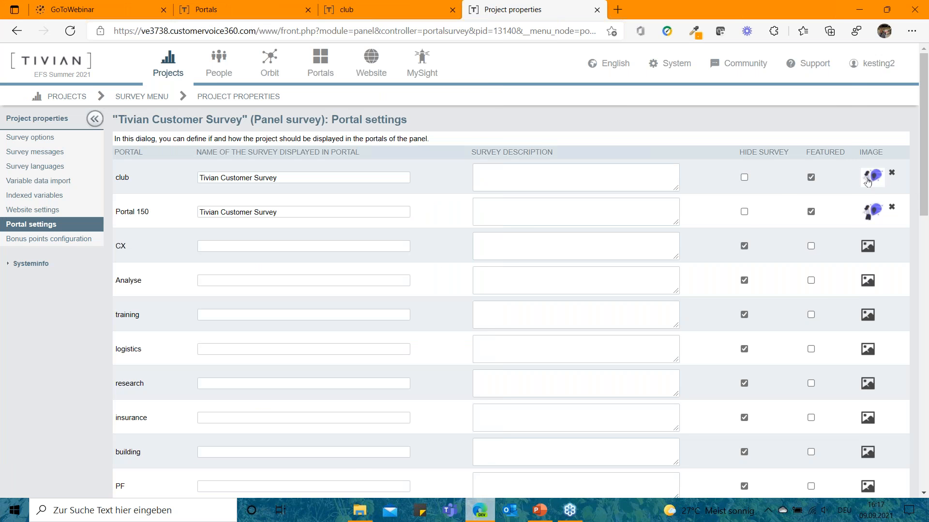
{"action": "mouse_move", "coordinate": [867, 181]}
{"action": "scroll", "coordinate": [787, 342], "scroll_direction": "down", "scroll_amount": 15}
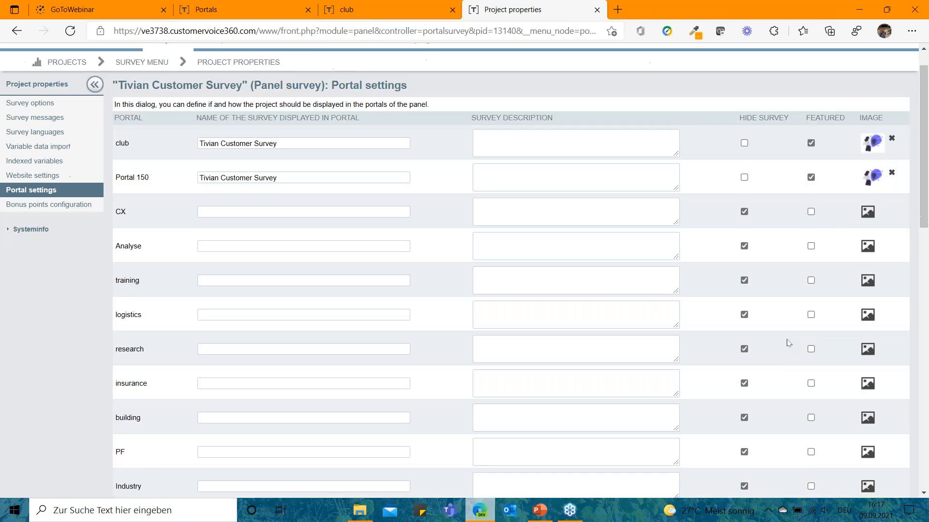
{"action": "left_click", "coordinate": [892, 405]}
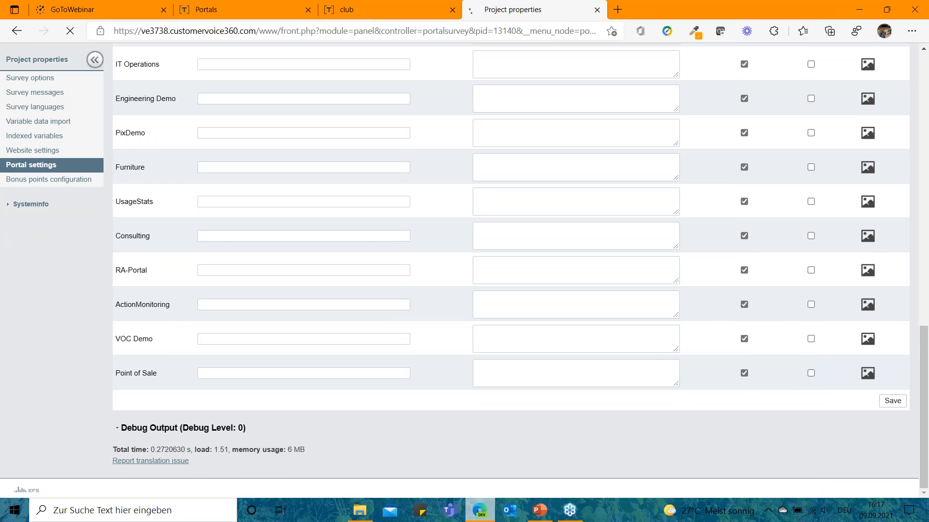
Reload the live club home page and page through the first pages of the Tivian Customer Survey from its card before closing it.
{"action": "left_click", "coordinate": [382, 9]}
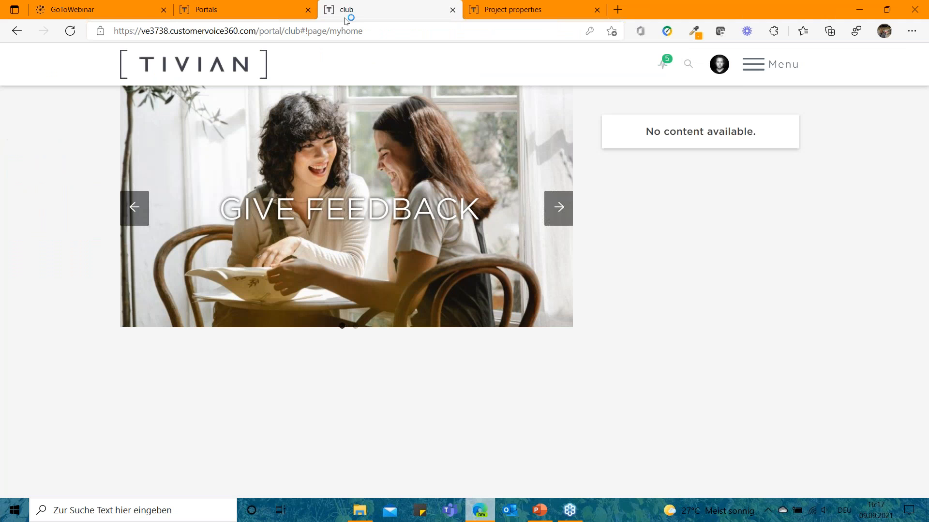
{"action": "left_click", "coordinate": [68, 35]}
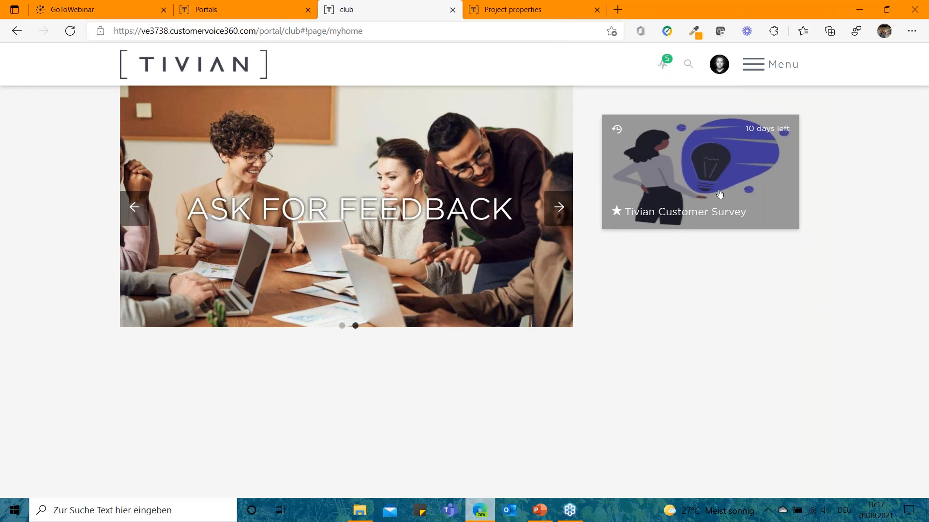
{"action": "left_click", "coordinate": [709, 172]}
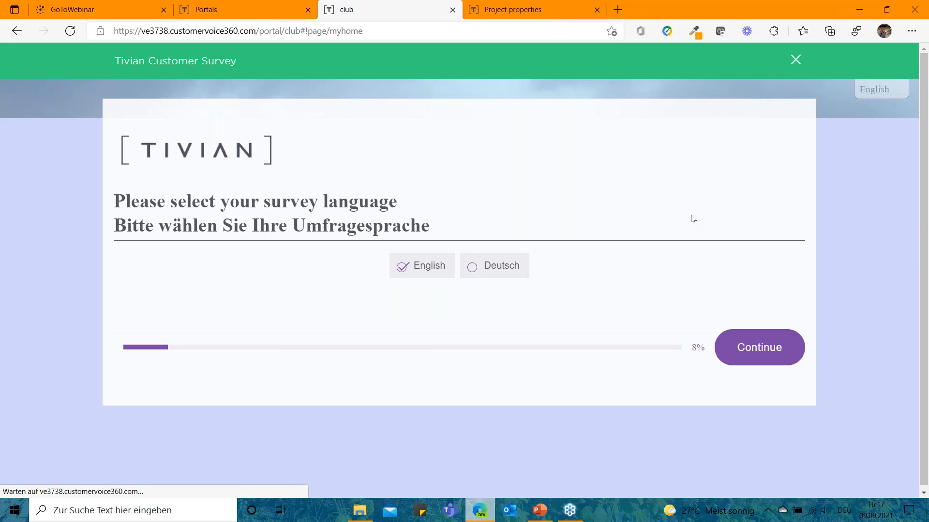
{"action": "left_click", "coordinate": [773, 353]}
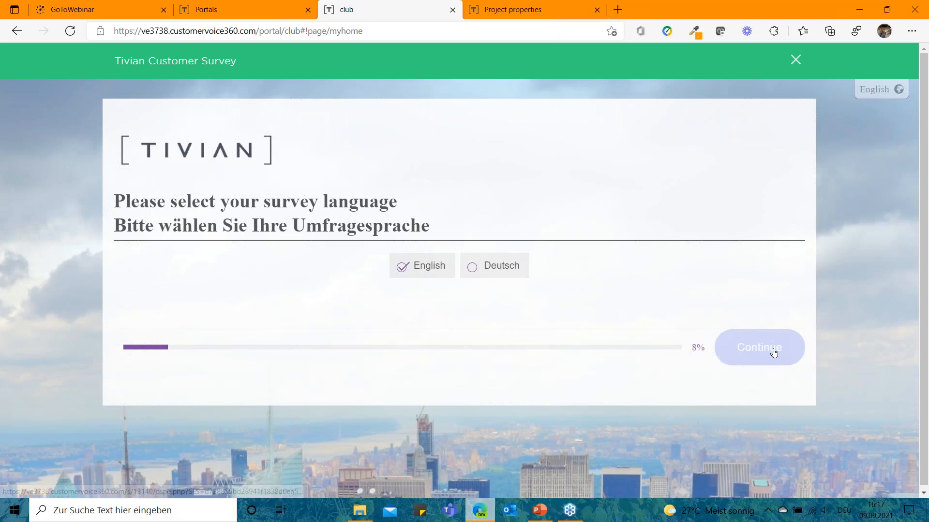
{"action": "scroll", "coordinate": [744, 401], "scroll_direction": "down", "scroll_amount": 2}
{"action": "scroll", "coordinate": [743, 401], "scroll_direction": "down", "scroll_amount": 2}
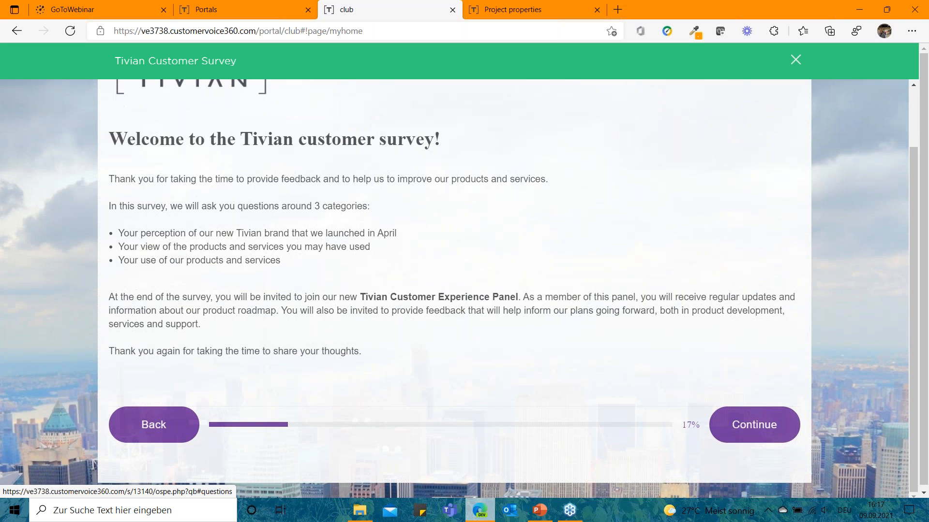
{"action": "left_click", "coordinate": [757, 422]}
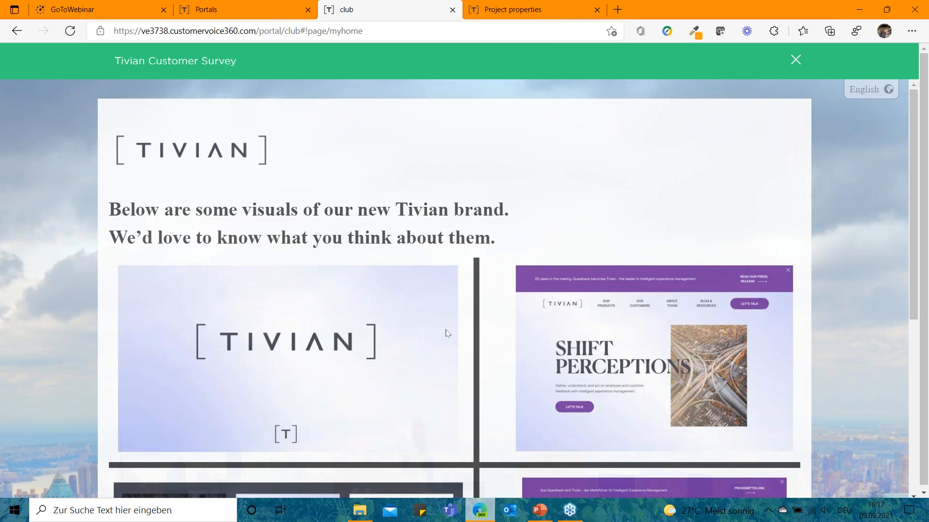
{"action": "scroll", "coordinate": [446, 333], "scroll_direction": "down", "scroll_amount": 5}
{"action": "left_click", "coordinate": [796, 60]}
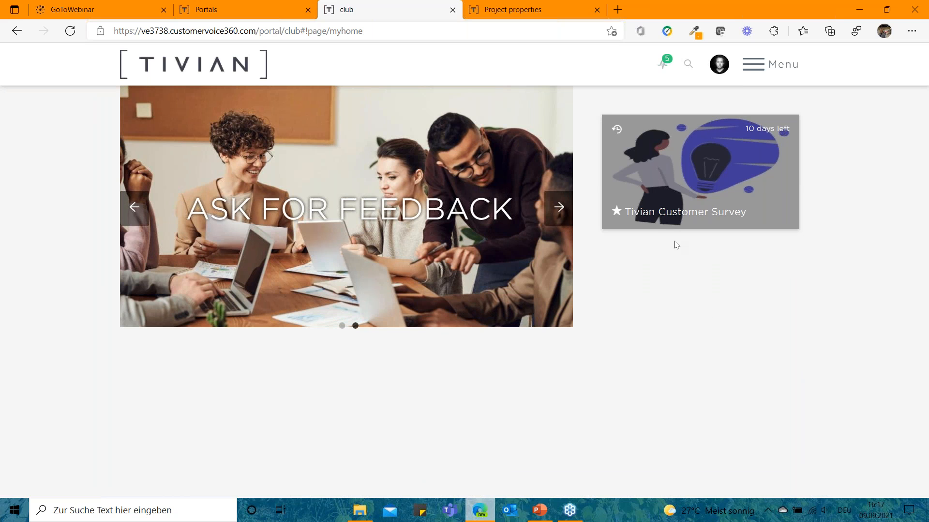
Log out of the live club portal.
{"action": "left_click", "coordinate": [718, 65]}
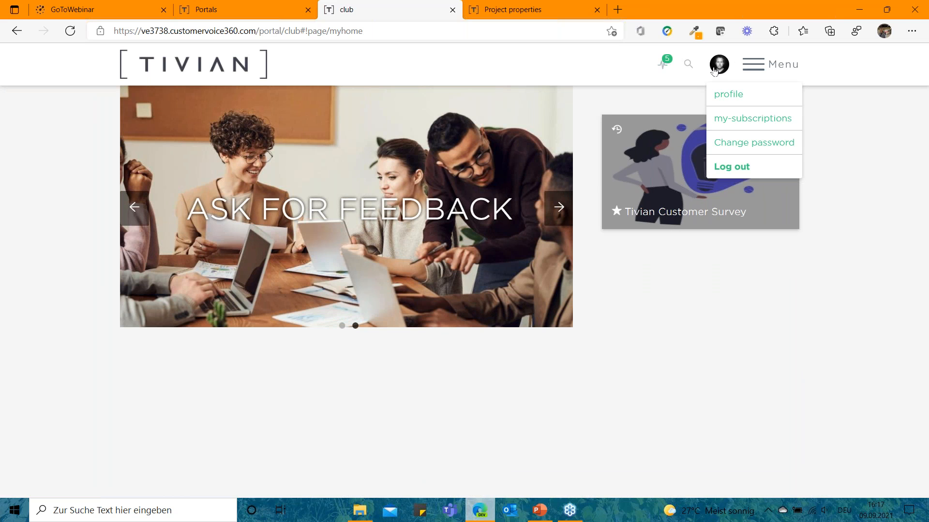
{"action": "left_click", "coordinate": [732, 170]}
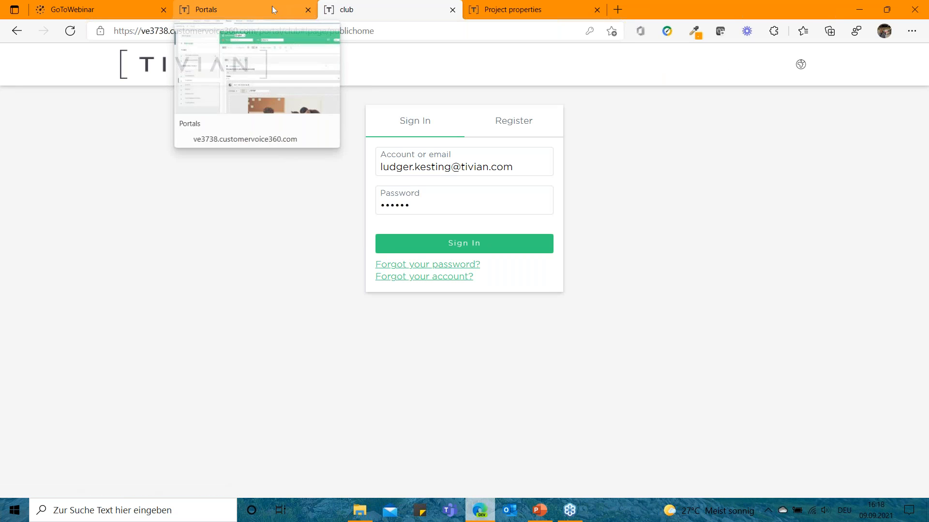
Set the club portal's primary color to purple #ac33ce, and publish the colors with regenerated CSS.
{"action": "left_click", "coordinate": [246, 4]}
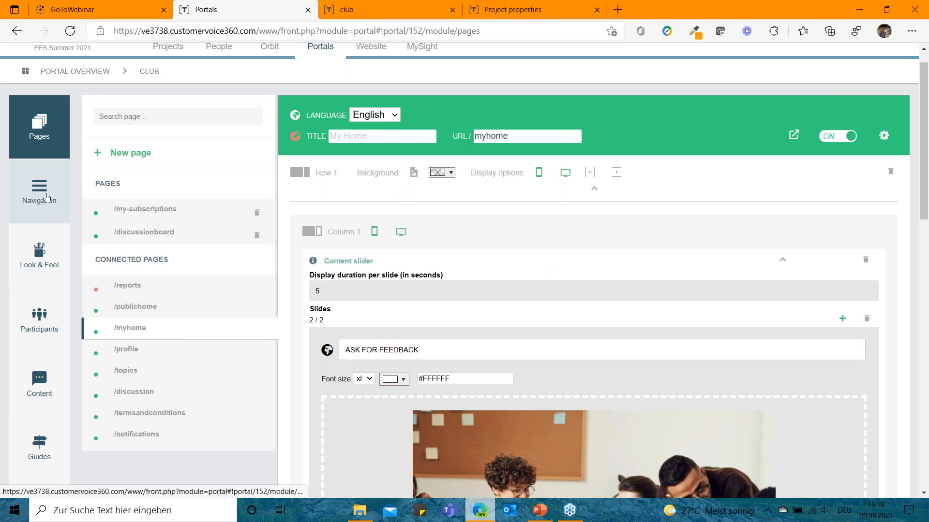
{"action": "left_click", "coordinate": [40, 256]}
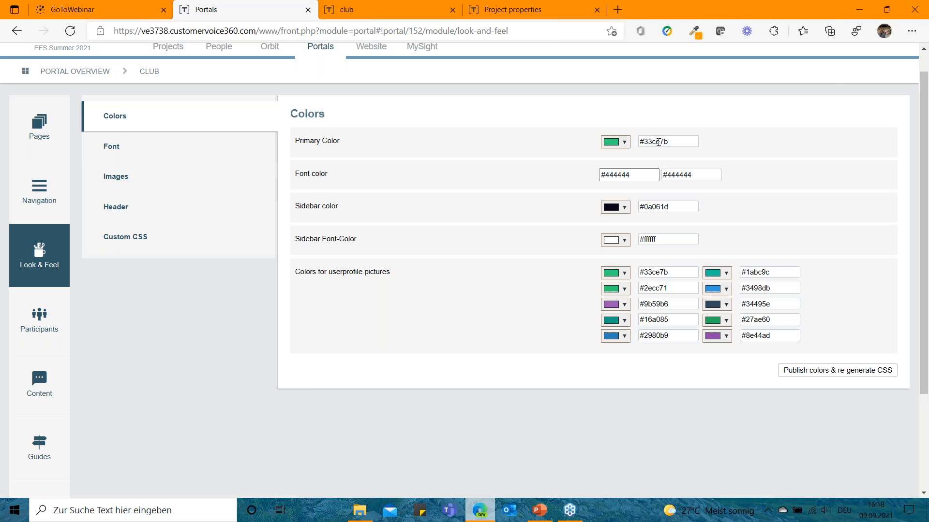
{"action": "left_click", "coordinate": [615, 142]}
{"action": "left_click", "coordinate": [704, 212]}
{"action": "left_click", "coordinate": [705, 224]}
{"action": "left_click", "coordinate": [796, 194]}
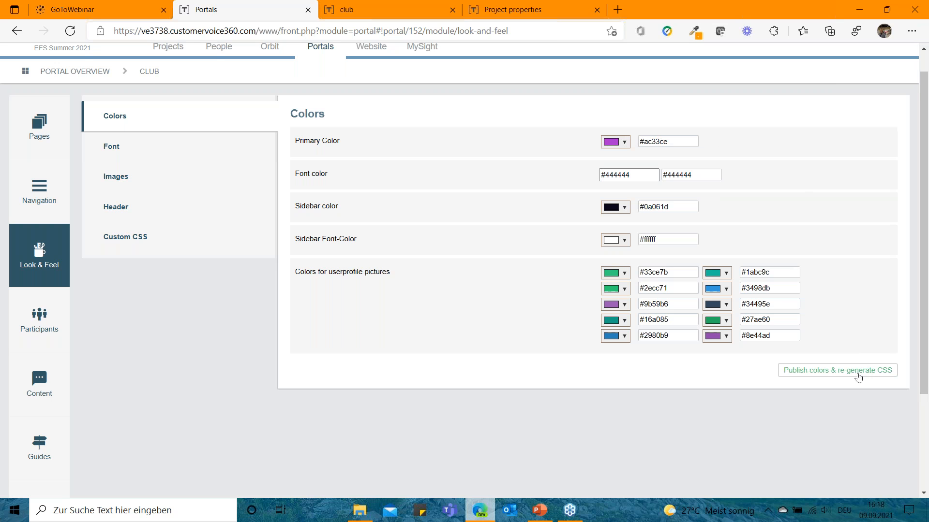
{"action": "left_click", "coordinate": [858, 373]}
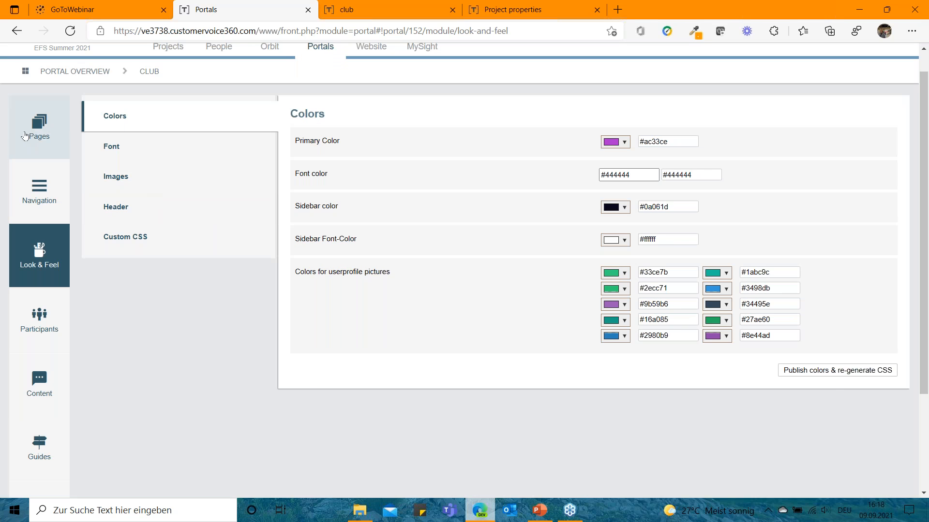
Open the club portal's publichome page and delete its three-column row.
{"action": "left_click", "coordinate": [52, 136]}
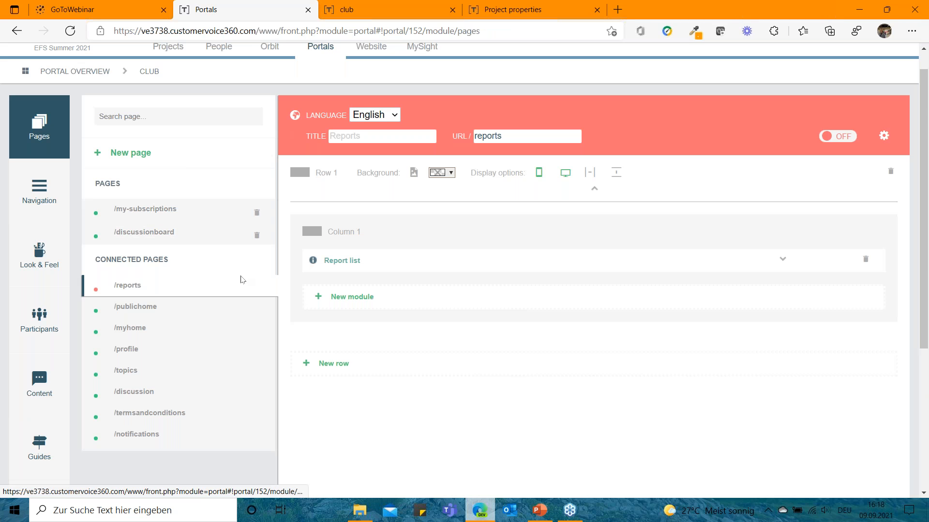
{"action": "left_click", "coordinate": [154, 310]}
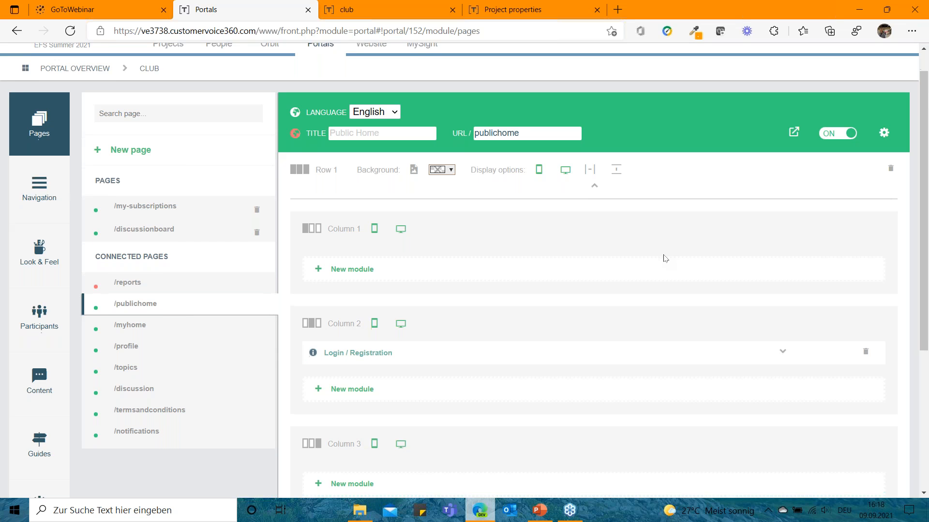
{"action": "scroll", "coordinate": [667, 270], "scroll_direction": "down", "scroll_amount": 1}
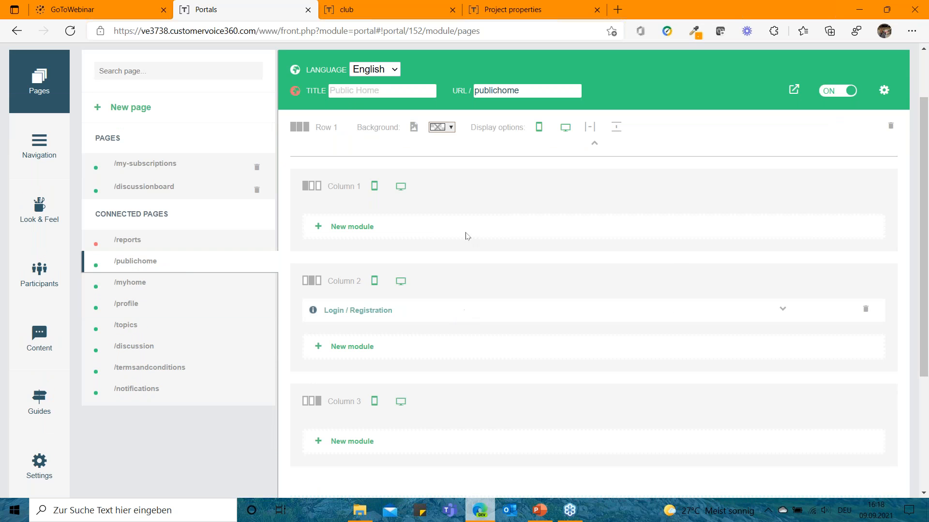
{"action": "scroll", "coordinate": [519, 297], "scroll_direction": "down", "scroll_amount": 1}
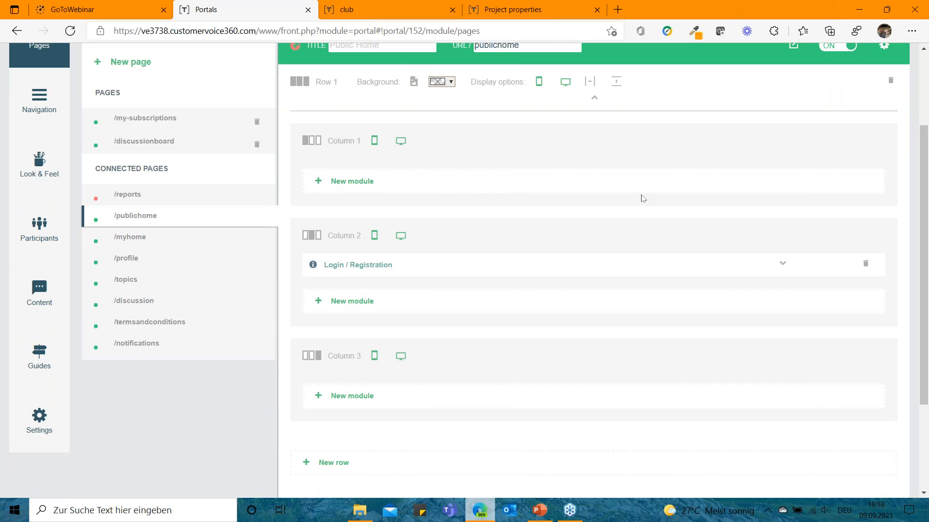
{"action": "scroll", "coordinate": [637, 198], "scroll_direction": "up", "scroll_amount": 1}
{"action": "left_click", "coordinate": [890, 126]}
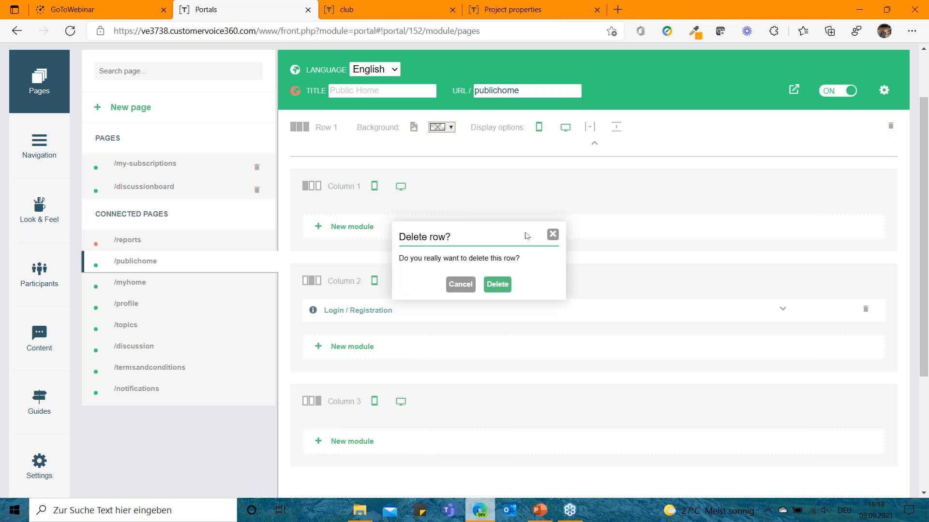
{"action": "left_click", "coordinate": [497, 284]}
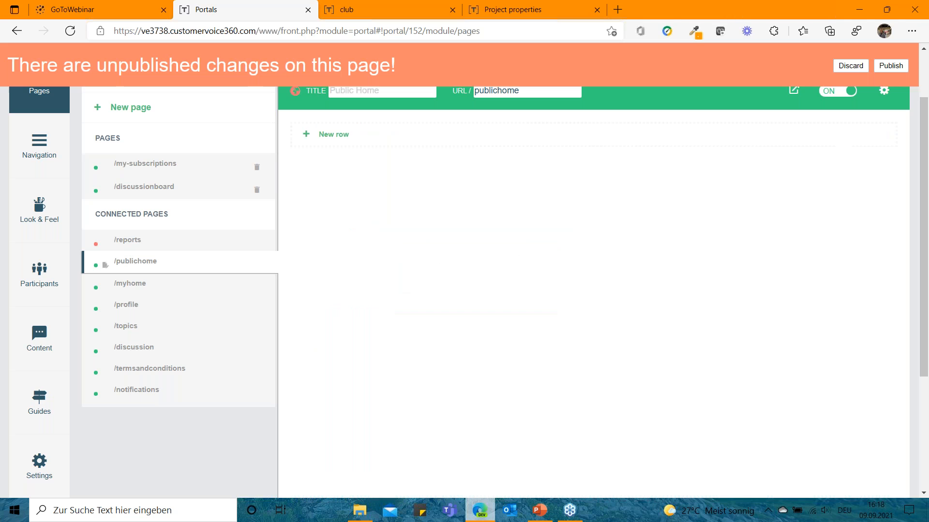
Add a row with a wide first and narrow second column to publichome, and insert a Login / Registration module in column 2.
{"action": "left_click", "coordinate": [338, 136]}
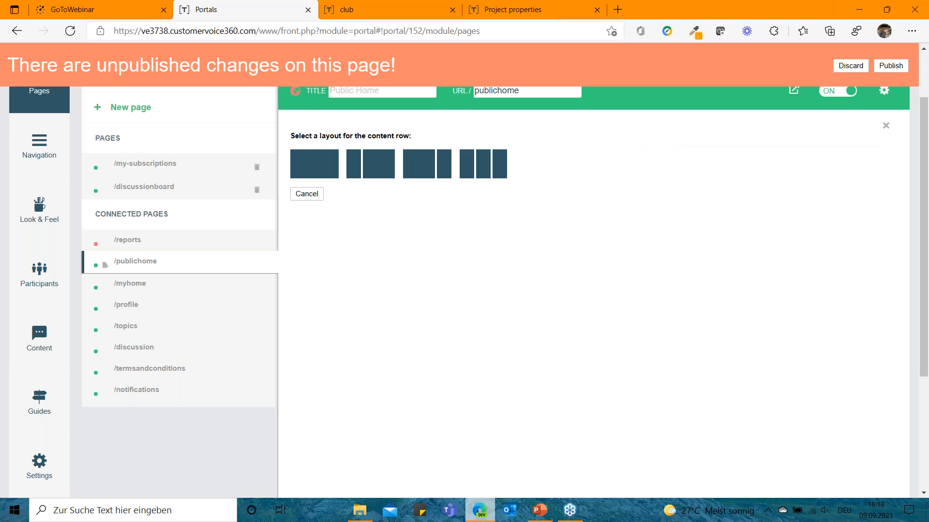
{"action": "left_click", "coordinate": [426, 171]}
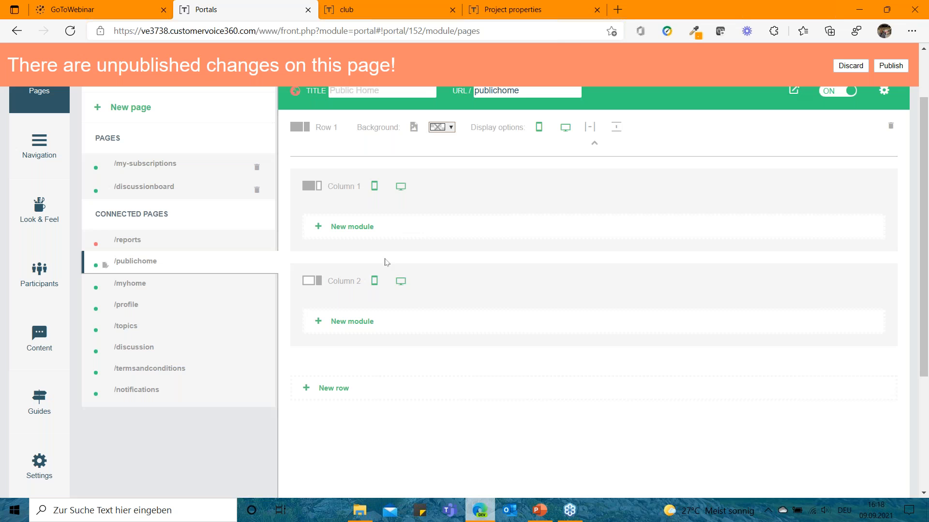
{"action": "left_click", "coordinate": [334, 321]}
{"action": "scroll", "coordinate": [769, 263], "scroll_direction": "down", "scroll_amount": 3}
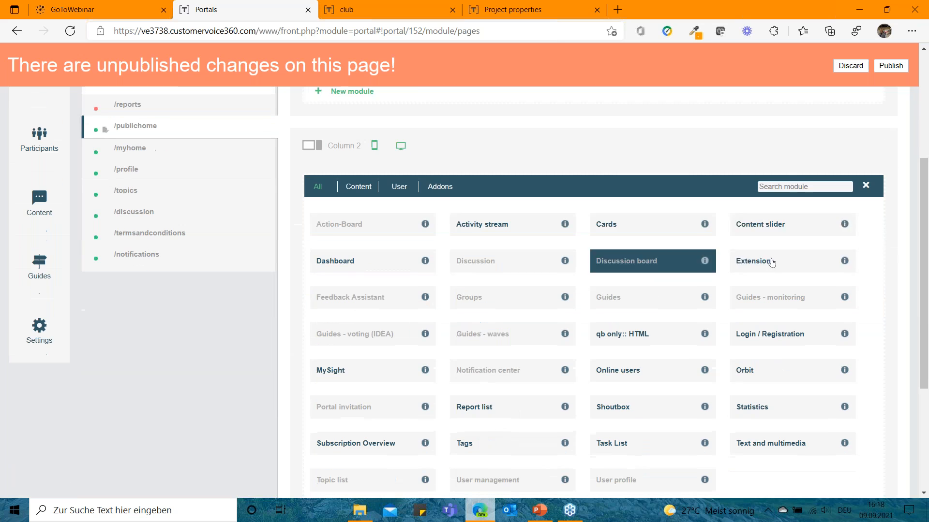
{"action": "left_click", "coordinate": [794, 184]}
{"action": "type", "text": "log"}
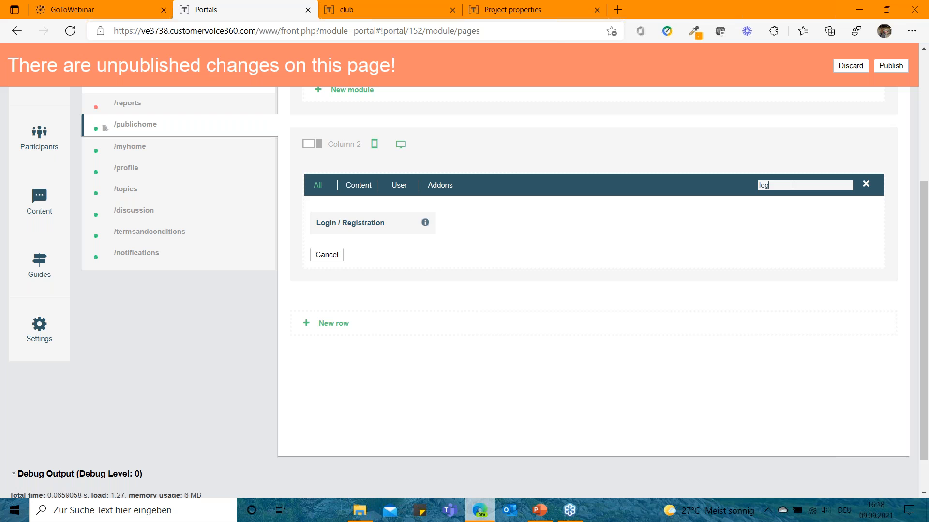
{"action": "left_click", "coordinate": [389, 235]}
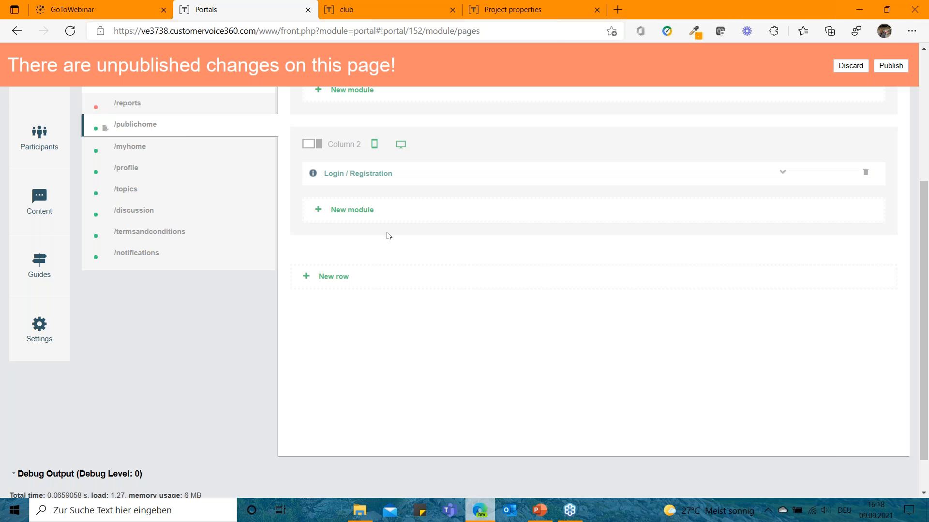
Set the forms displayed by the Login / Registration module to "Show login- and registration form".
{"action": "scroll", "coordinate": [677, 262], "scroll_direction": "up", "scroll_amount": 1}
{"action": "left_click", "coordinate": [780, 219]}
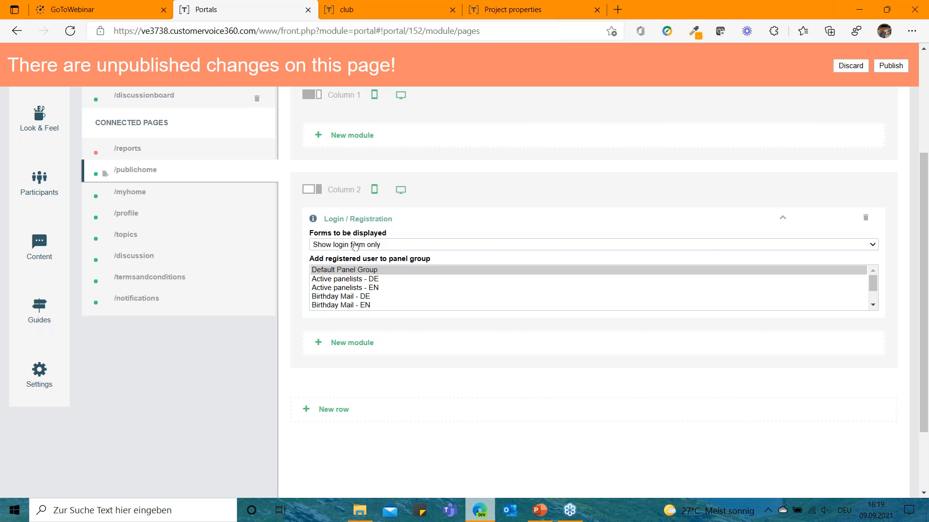
{"action": "left_click", "coordinate": [426, 249]}
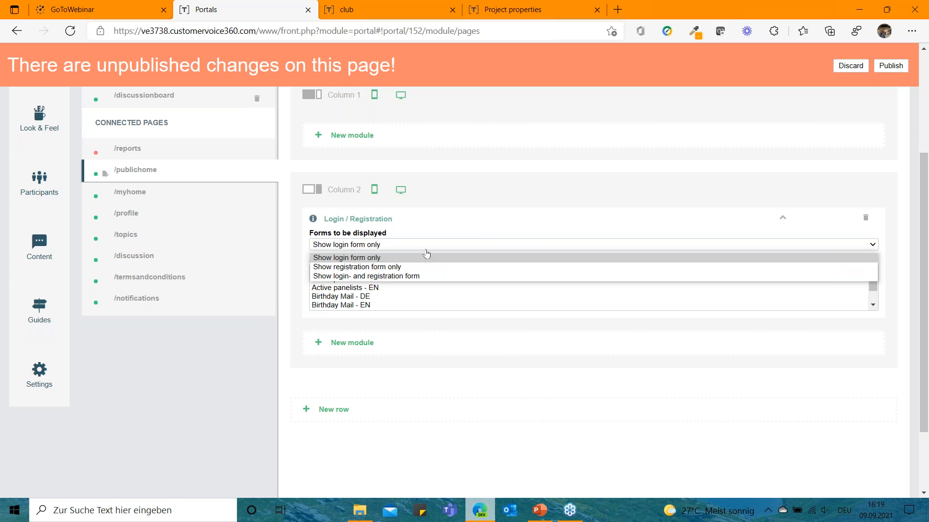
{"action": "left_click", "coordinate": [425, 276]}
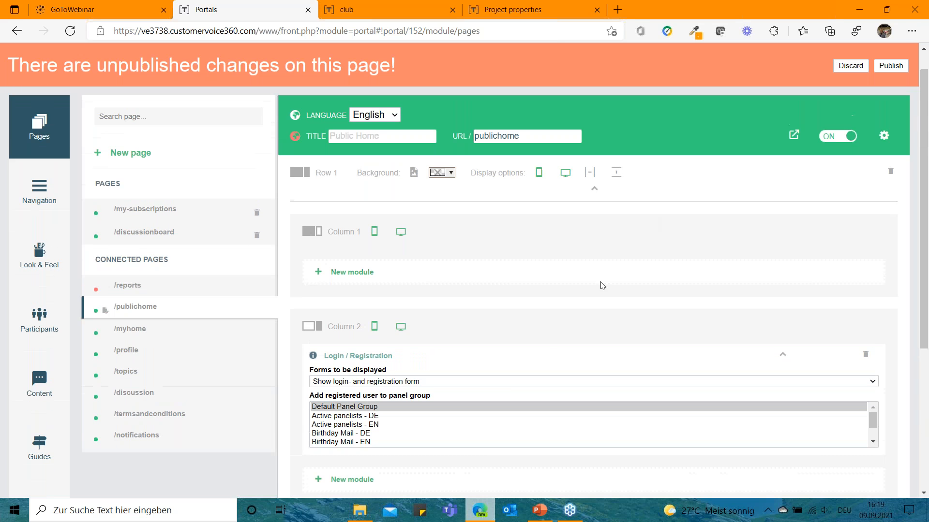
Insert a Text and multimedia module in column 1 of publichome and enter the text "WELCOME TO OUR CLUB PORTAL".
{"action": "left_click", "coordinate": [365, 272]}
{"action": "scroll", "coordinate": [777, 244], "scroll_direction": "down", "scroll_amount": 2}
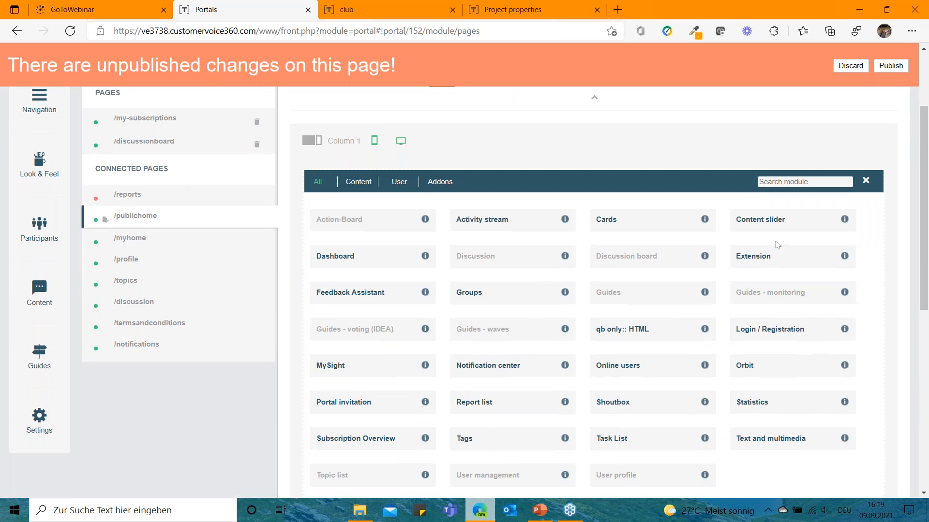
{"action": "type", "text": "text"}
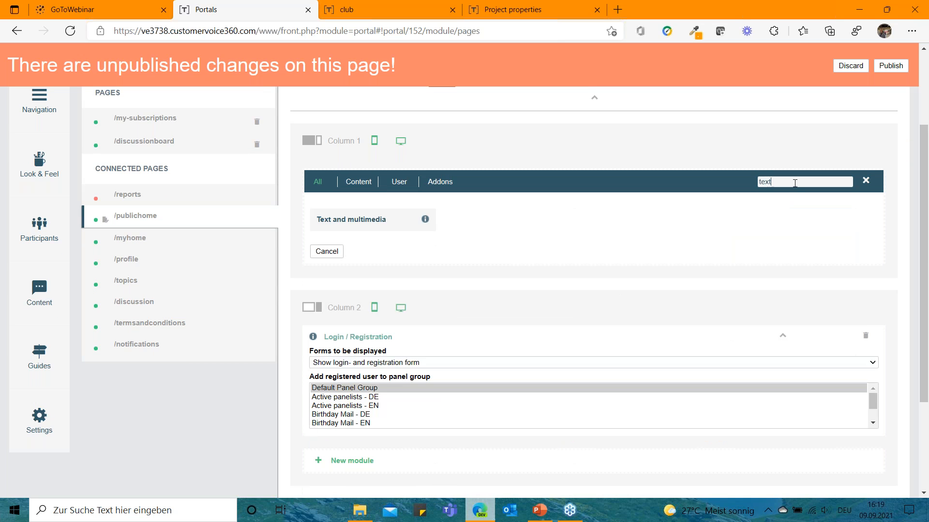
{"action": "left_click", "coordinate": [368, 223]}
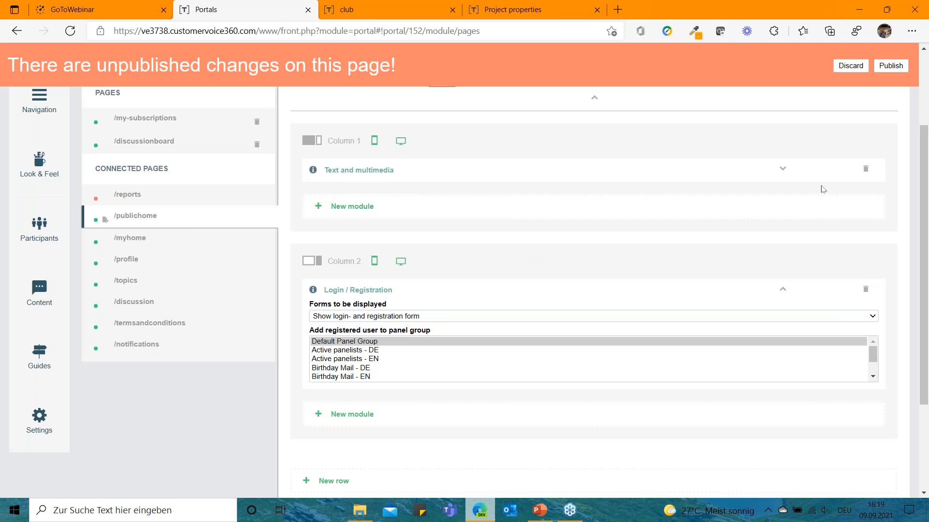
{"action": "left_click", "coordinate": [781, 170]}
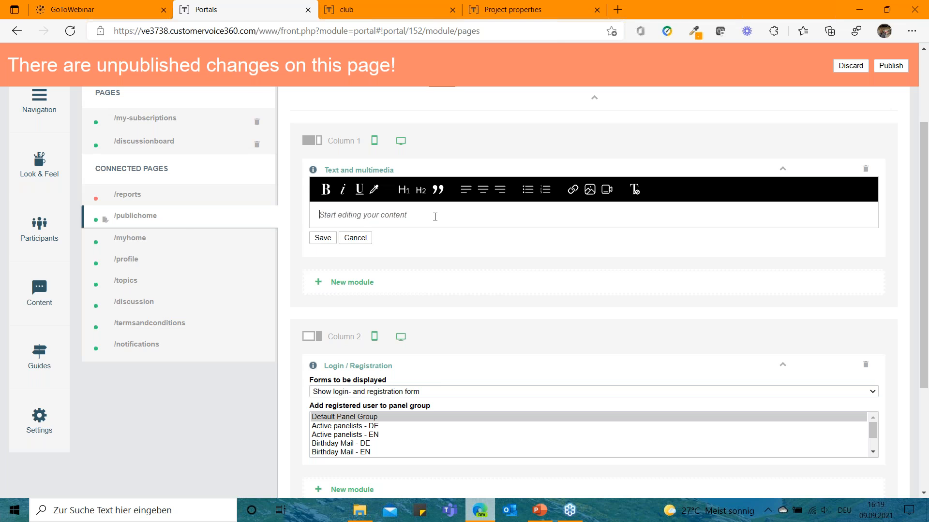
{"action": "type", "text": "WELCOME TO OUR "}
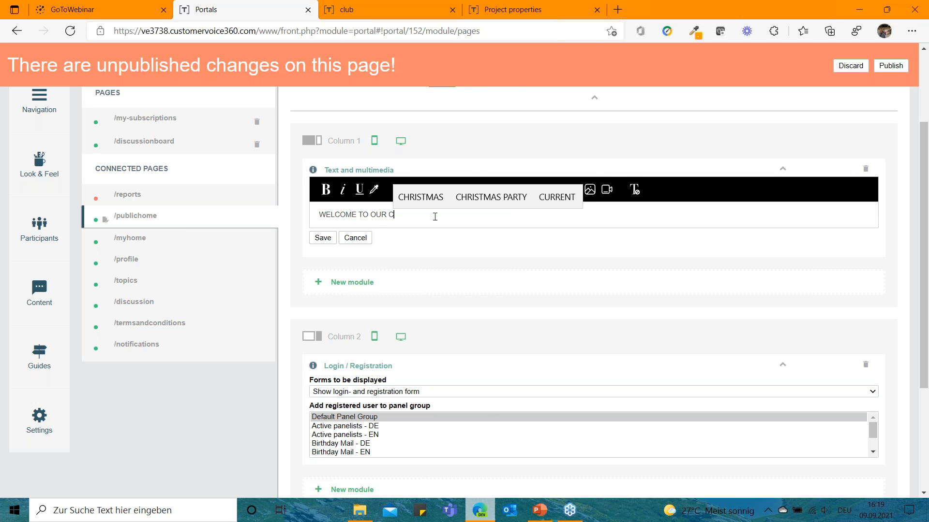
{"action": "type", "text": "CLUB"}
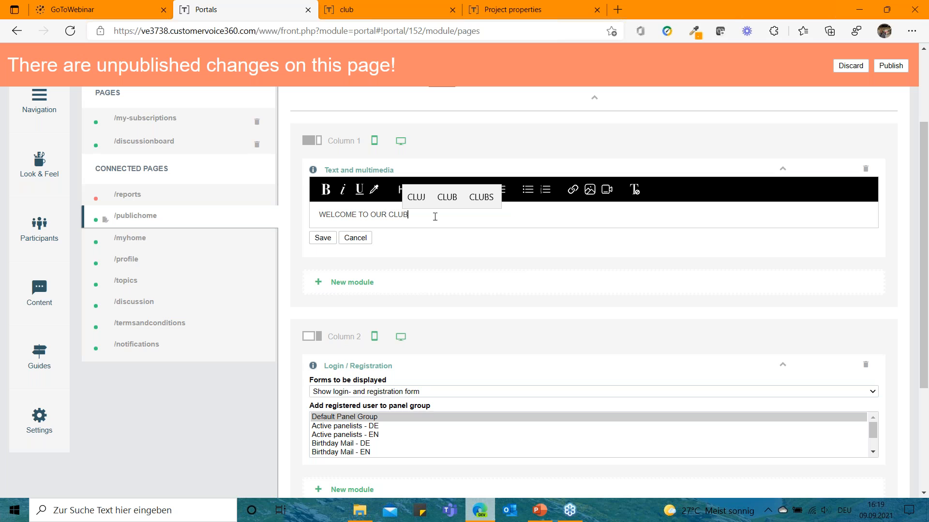
{"action": "type", "text": " PORTAL"}
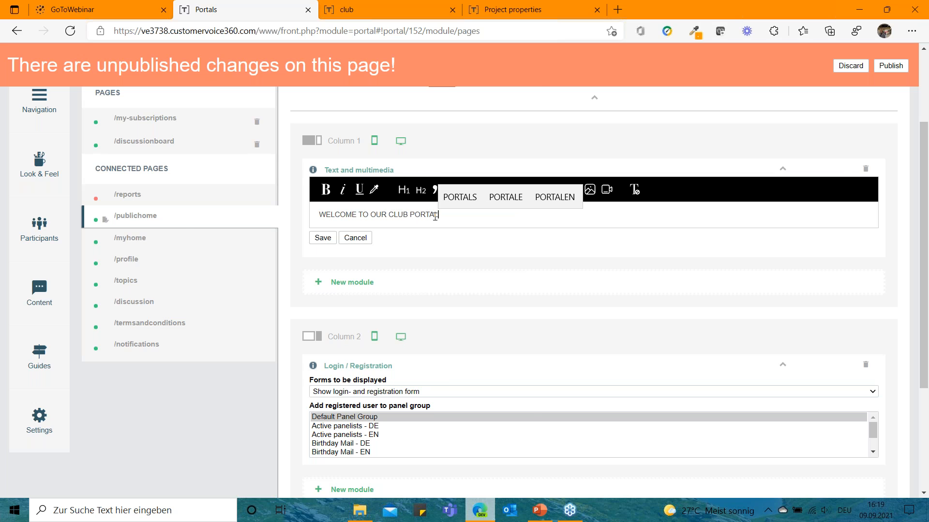
Format the welcome text as a purple H1 heading, save the module and publish the page.
{"action": "left_click_drag", "start_coordinate": [447, 216], "coordinate": [315, 213]}
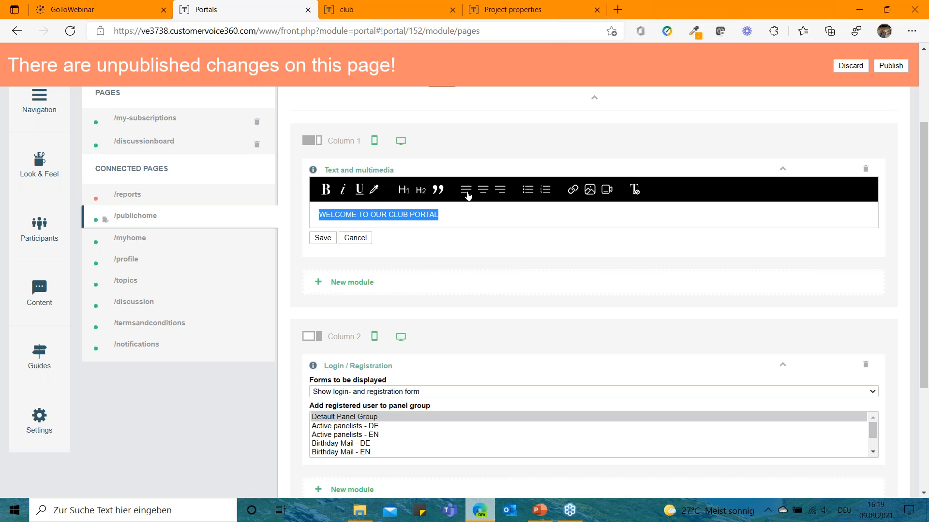
{"action": "left_click", "coordinate": [404, 190]}
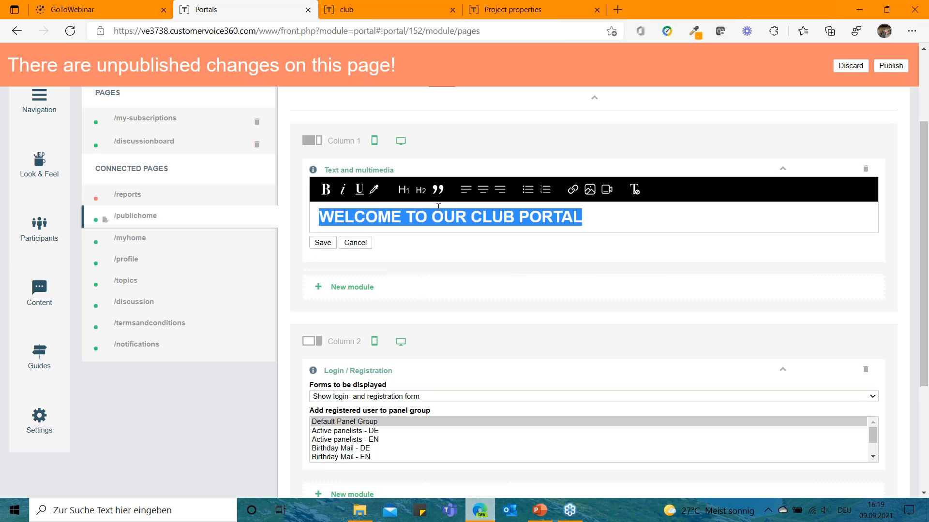
{"action": "left_click", "coordinate": [374, 189]}
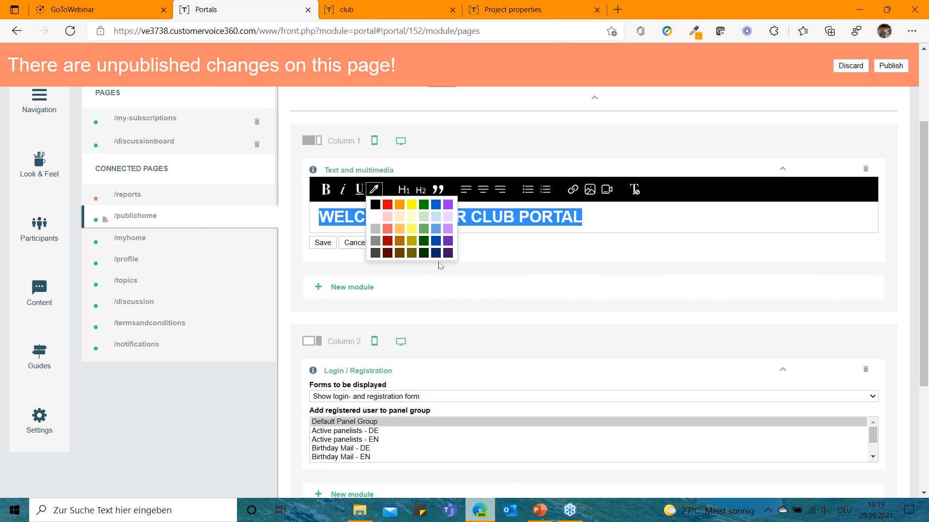
{"action": "left_click", "coordinate": [448, 205]}
{"action": "left_click", "coordinate": [322, 242]}
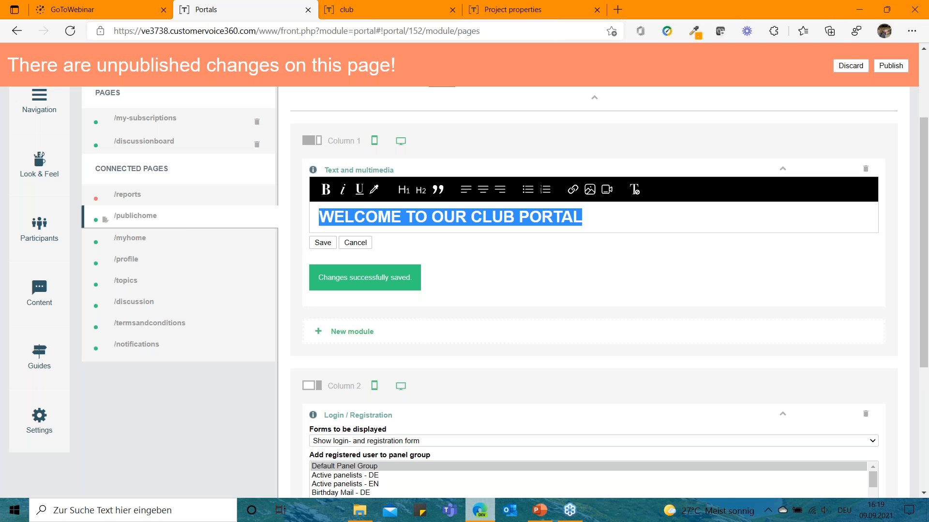
{"action": "left_click", "coordinate": [891, 65]}
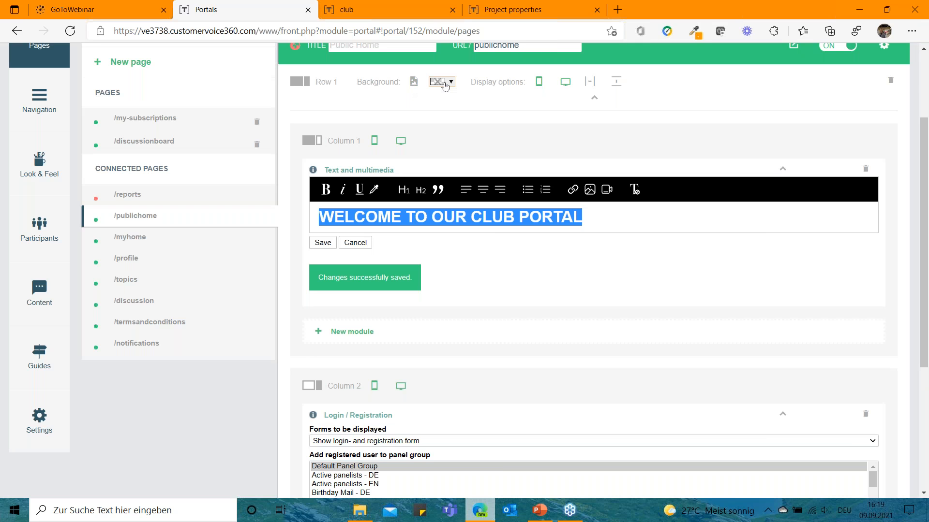
Give Row 1 the background image pexels-moose-photos-1038000 with full-height display, and publish the page.
{"action": "left_click", "coordinate": [415, 82]}
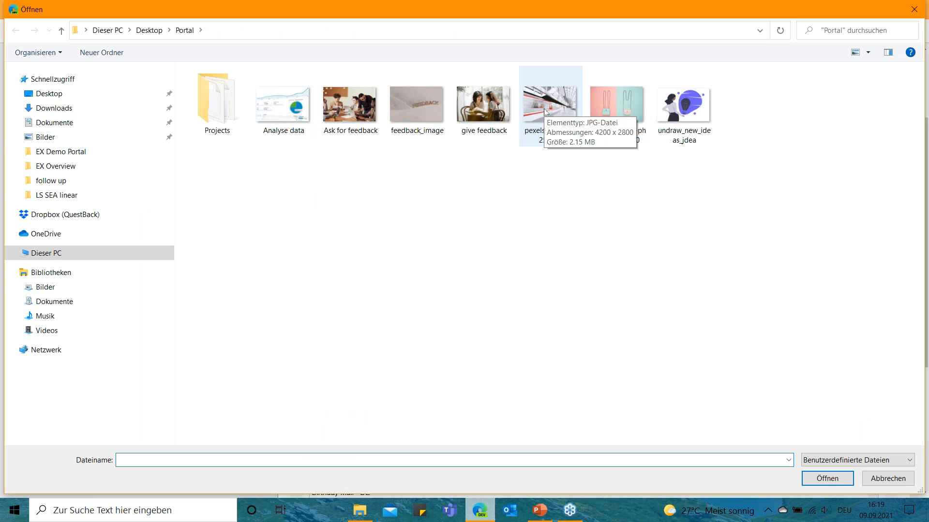
{"action": "left_click", "coordinate": [637, 108]}
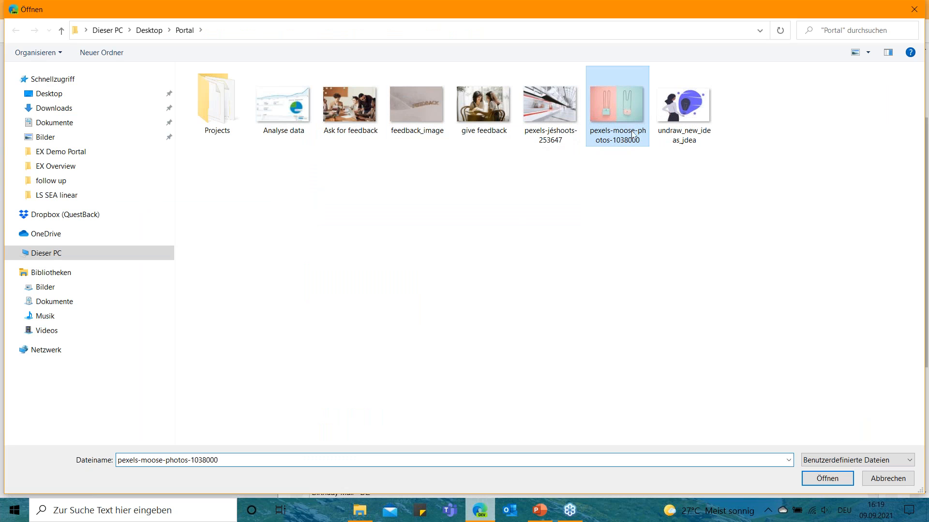
{"action": "left_click", "coordinate": [827, 478]}
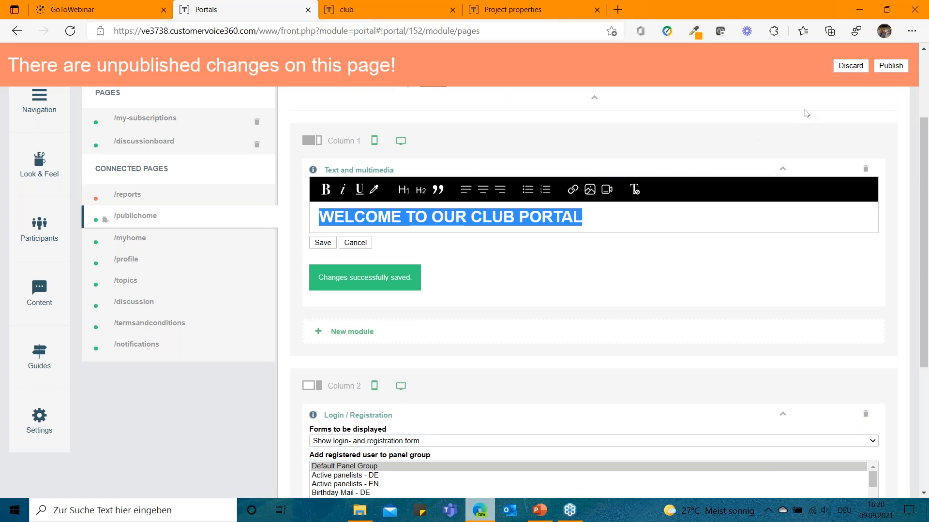
{"action": "left_click", "coordinate": [890, 65]}
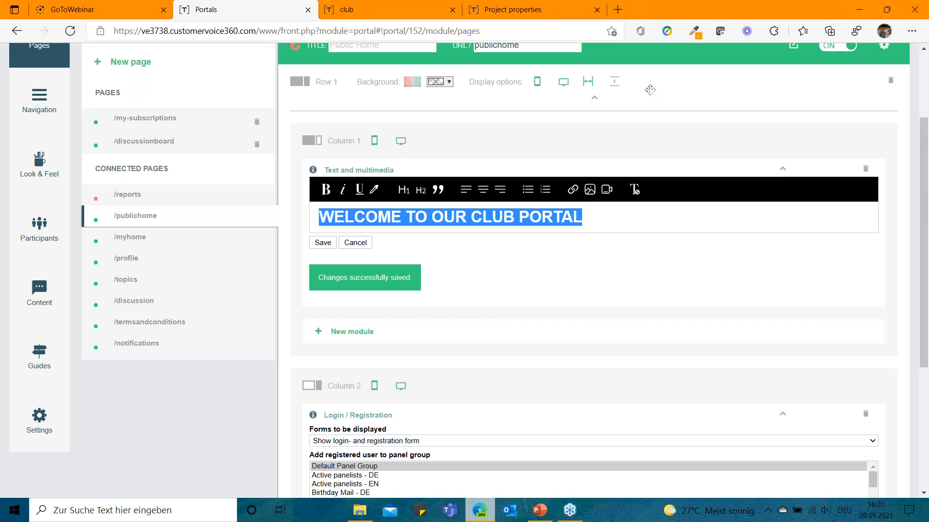
{"action": "left_click", "coordinate": [613, 82]}
{"action": "left_click", "coordinate": [891, 66]}
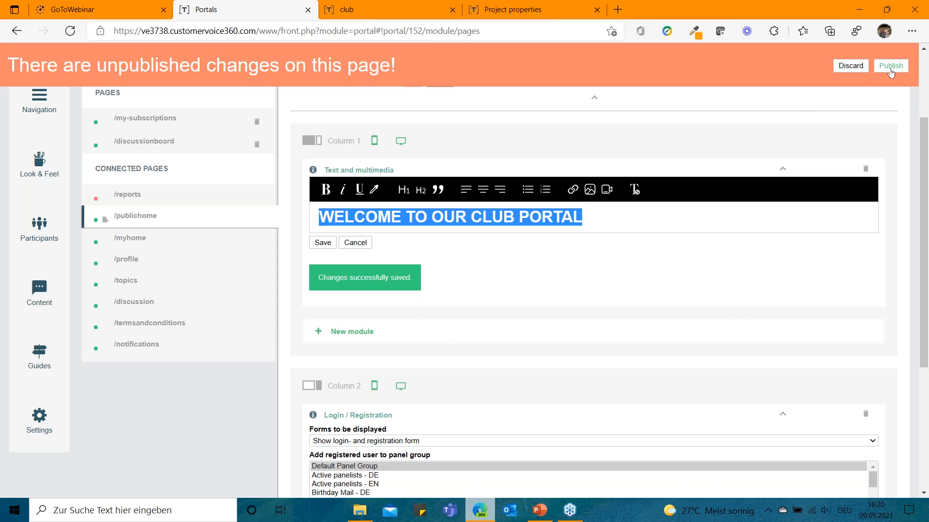
Reload the live club portal and examine the redesigned public page with its Sign In and Register forms.
{"action": "left_click", "coordinate": [420, 10]}
{"action": "left_click", "coordinate": [72, 32]}
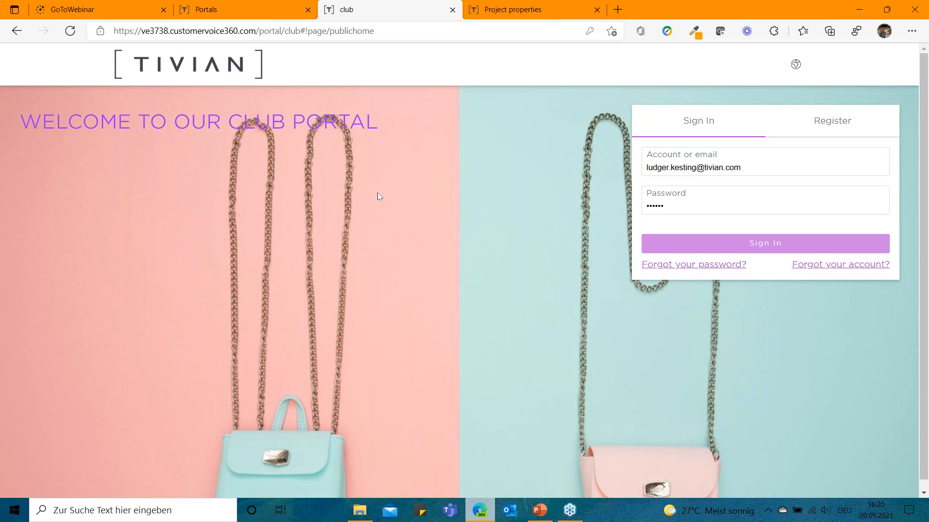
{"action": "scroll", "coordinate": [511, 342], "scroll_direction": "down", "scroll_amount": 1}
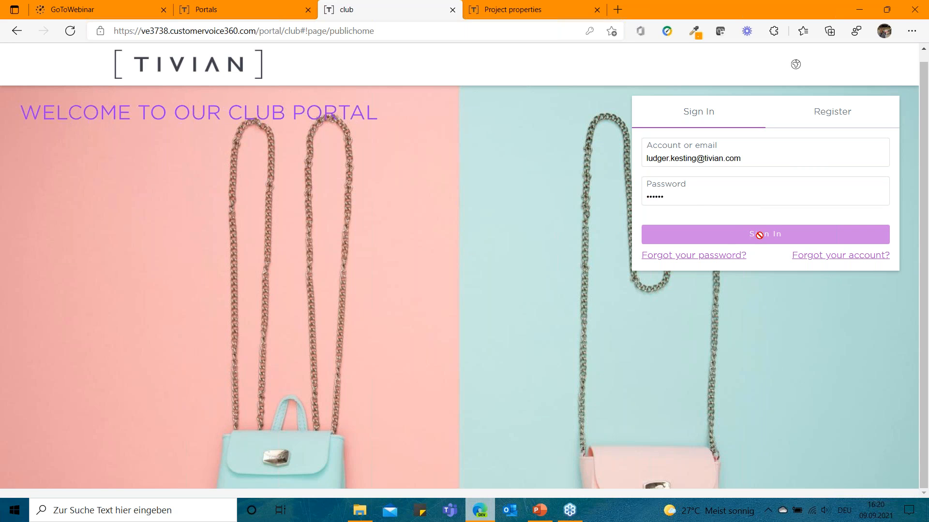
{"action": "left_click", "coordinate": [763, 158]}
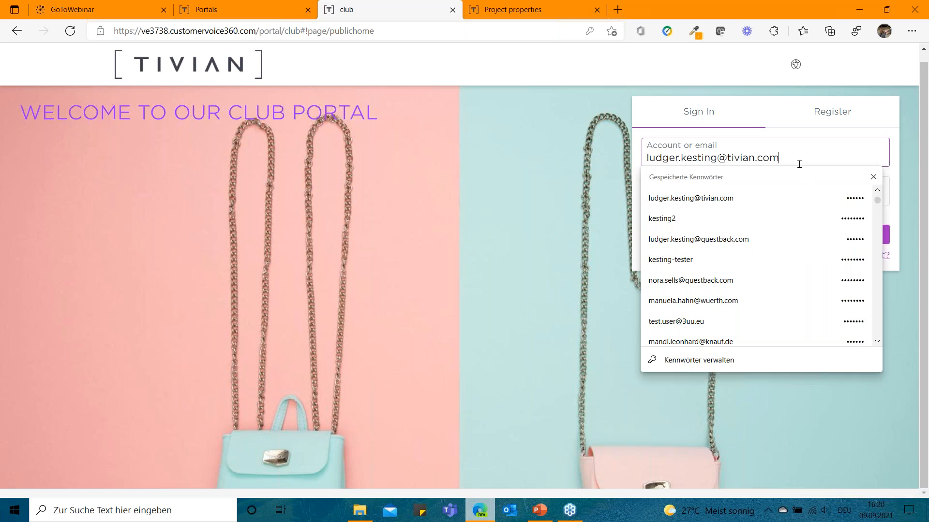
{"action": "left_click", "coordinate": [564, 136]}
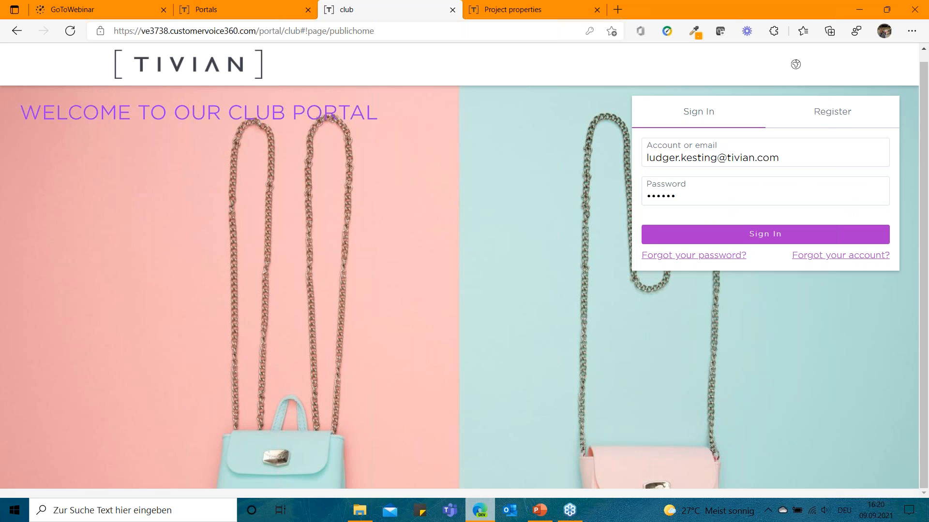
{"action": "left_click", "coordinate": [832, 112]}
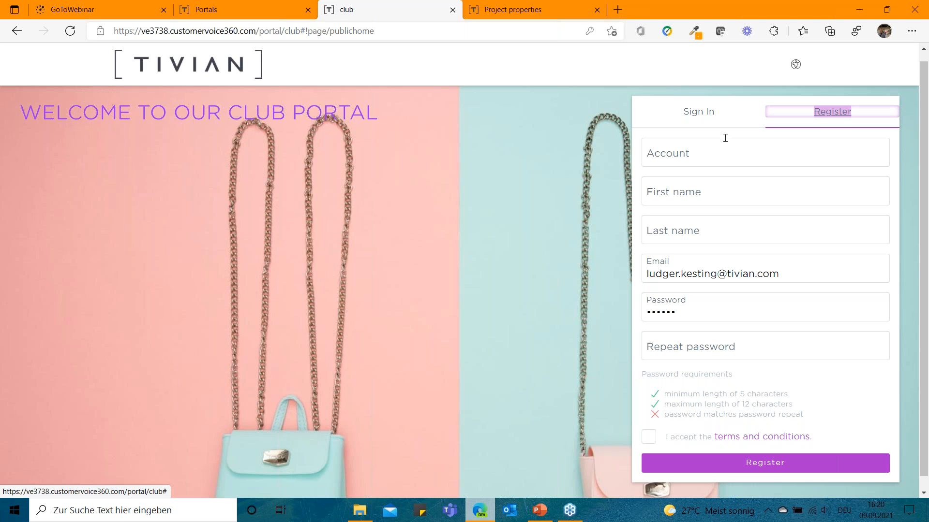
{"action": "left_click", "coordinate": [697, 114]}
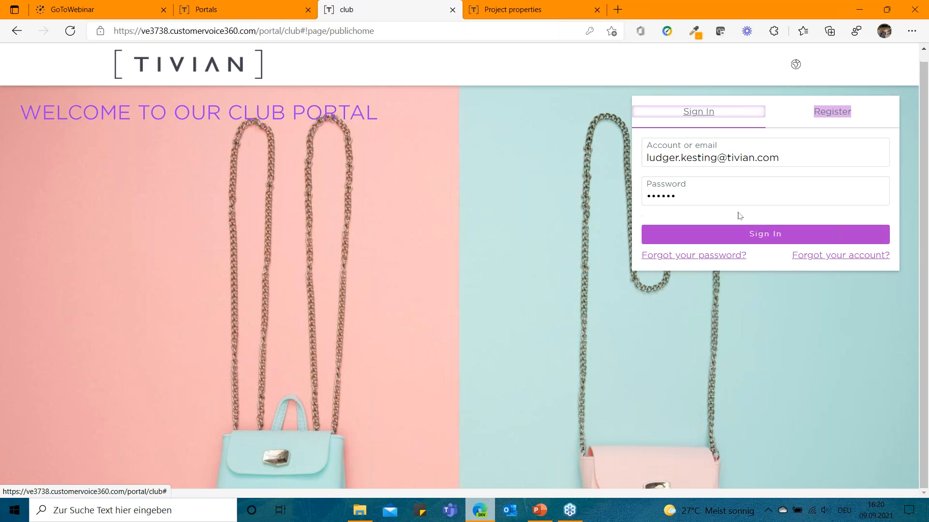
Sign in to the club portal with the prefilled credentials and start a new discussion from the discussionboard page.
{"action": "left_click", "coordinate": [783, 242]}
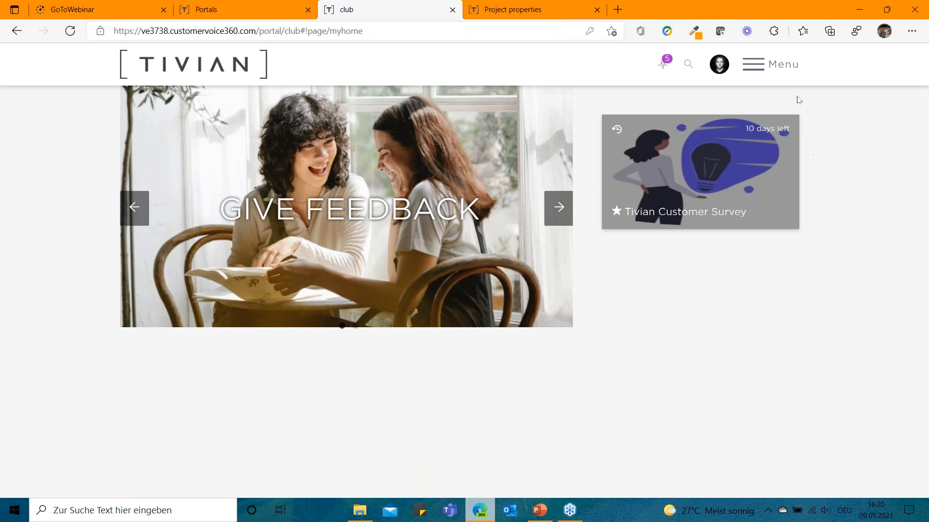
{"action": "left_click", "coordinate": [755, 68]}
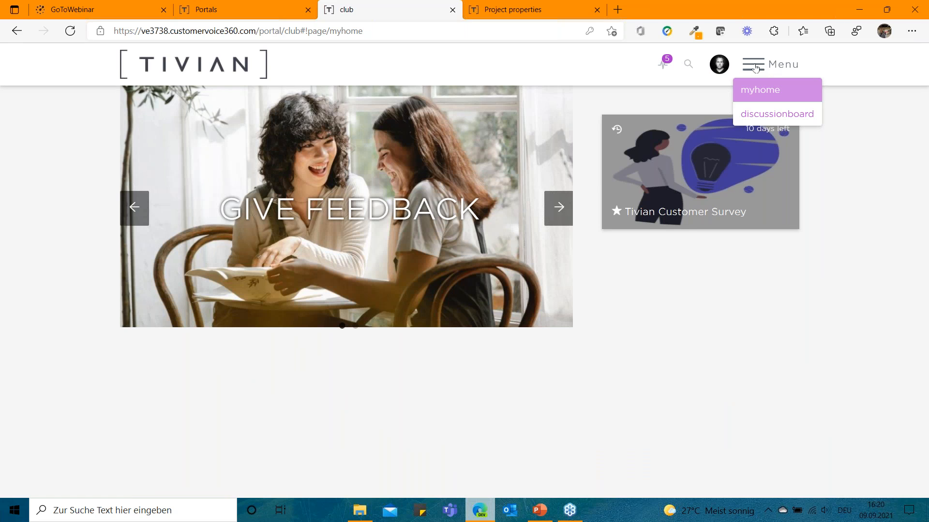
{"action": "left_click", "coordinate": [754, 115]}
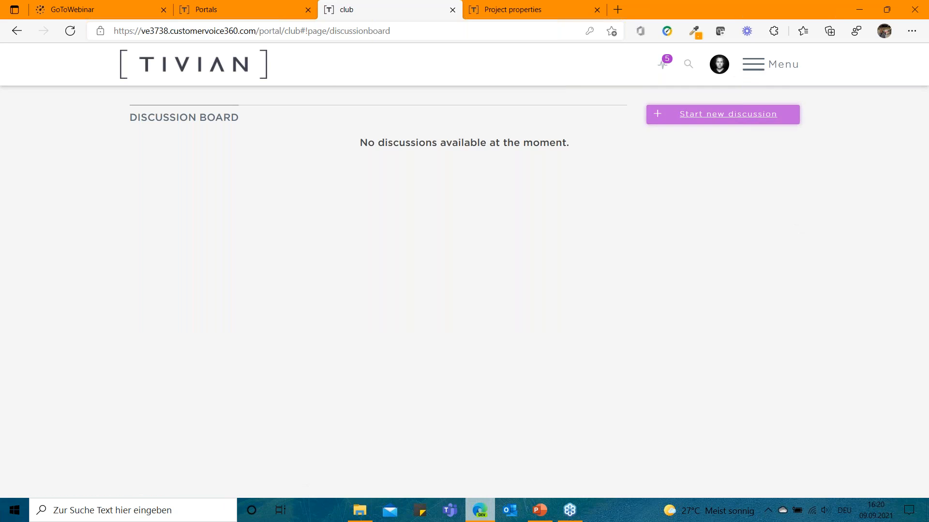
{"action": "left_click", "coordinate": [712, 115]}
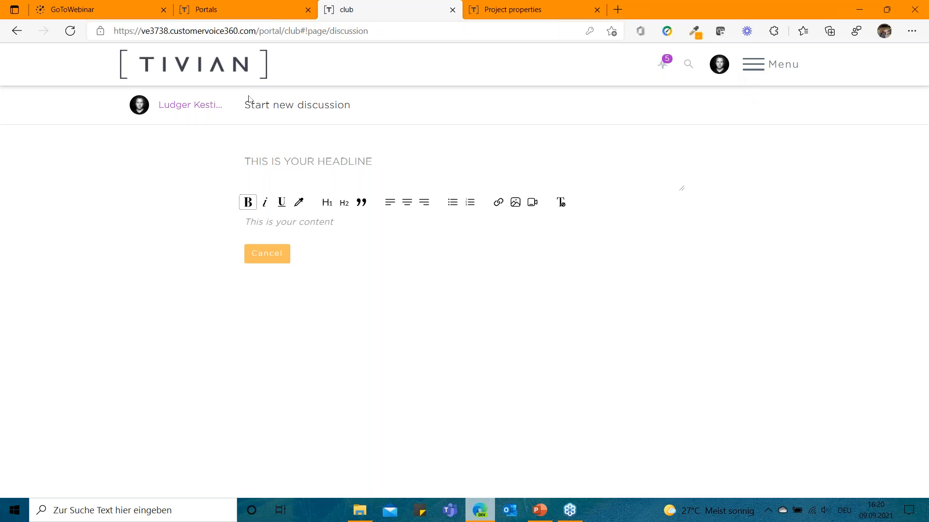
{"action": "left_click", "coordinate": [340, 156]}
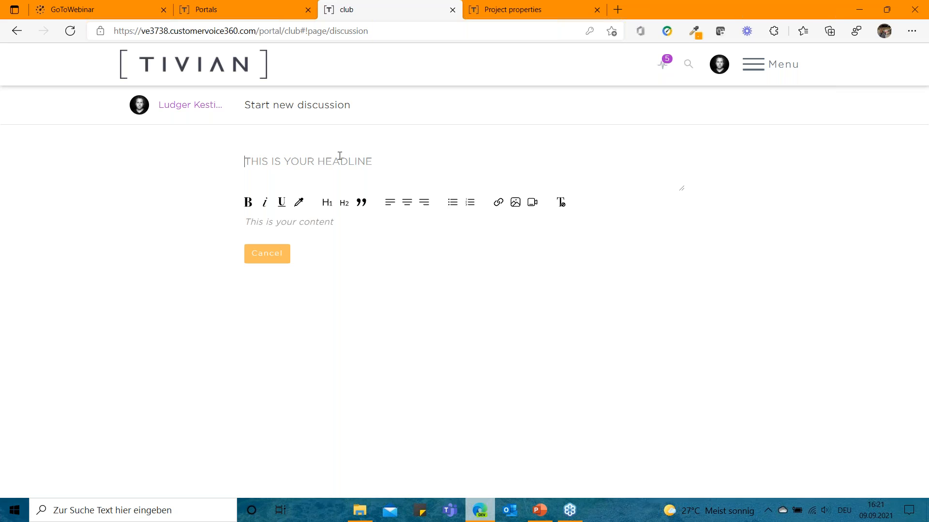
{"action": "type", "text": "YOUR"}
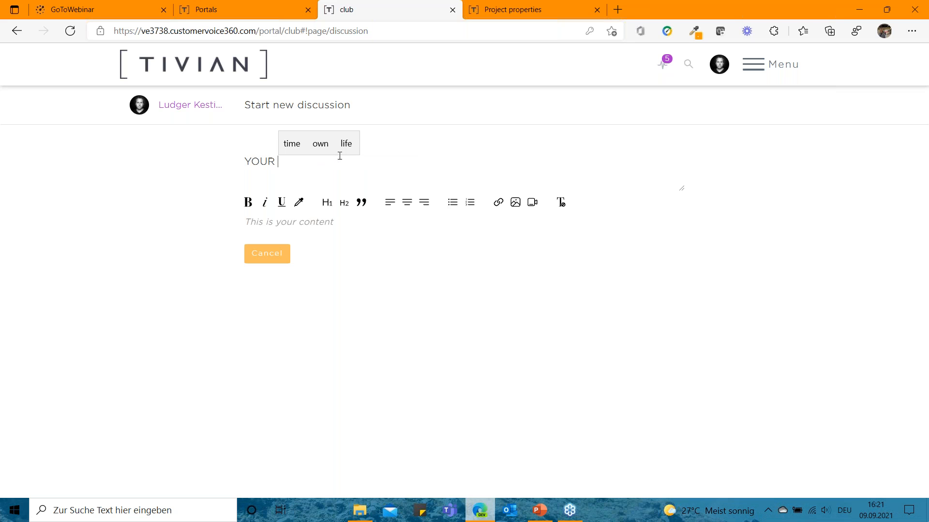
{"action": "key", "text": "BackSpace"}
{"action": "key", "text": "BackSpace"}
{"action": "key", "text": "BackSpace"}
{"action": "key", "text": "BackSpace"}
{"action": "key", "text": "BackSpace"}
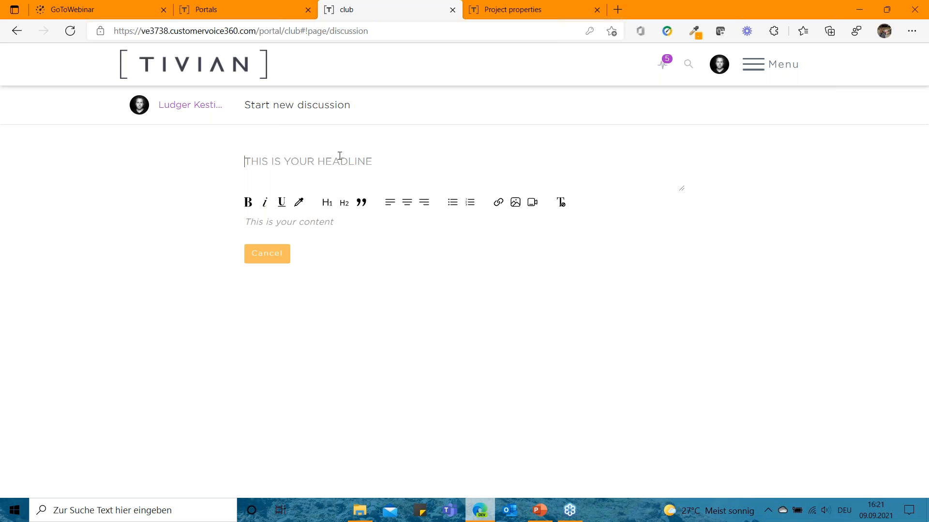
Give the discussion the headline "Tell us about your shopping experience" and the content "Please let us know how you like our new store !", and save it.
{"action": "type", "text": "TELL "}
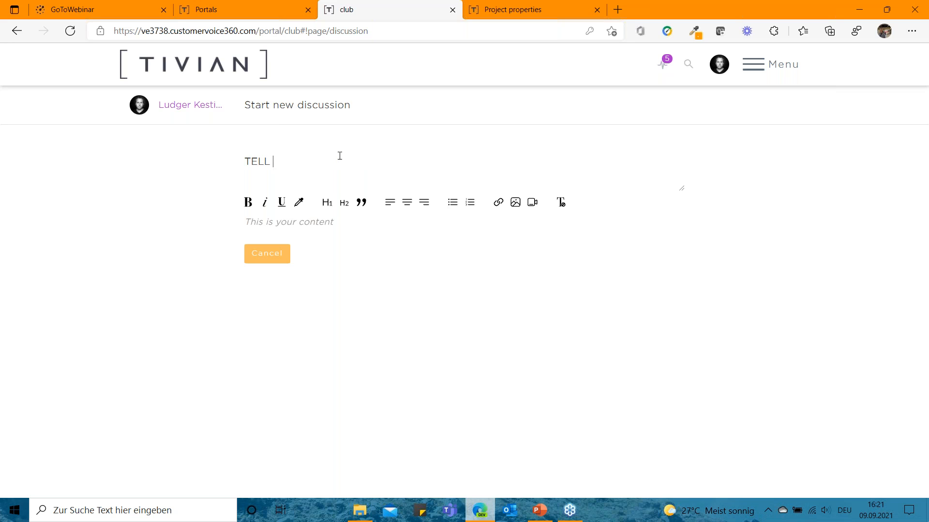
{"action": "type", "text": "US ABOUT YOUR SHOPPING EXPERIENCE"}
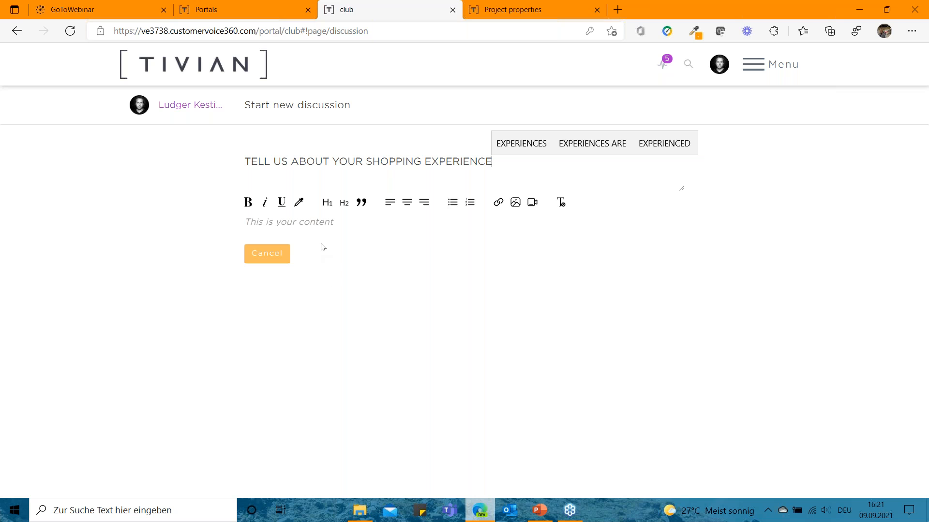
{"action": "left_click", "coordinate": [317, 224]}
{"action": "type", "text": "Please "}
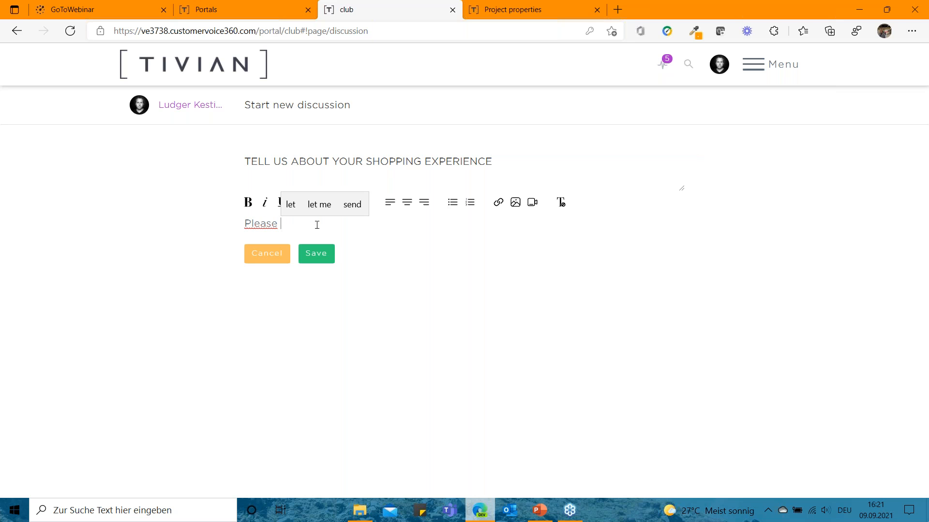
{"action": "type", "text": "let us "}
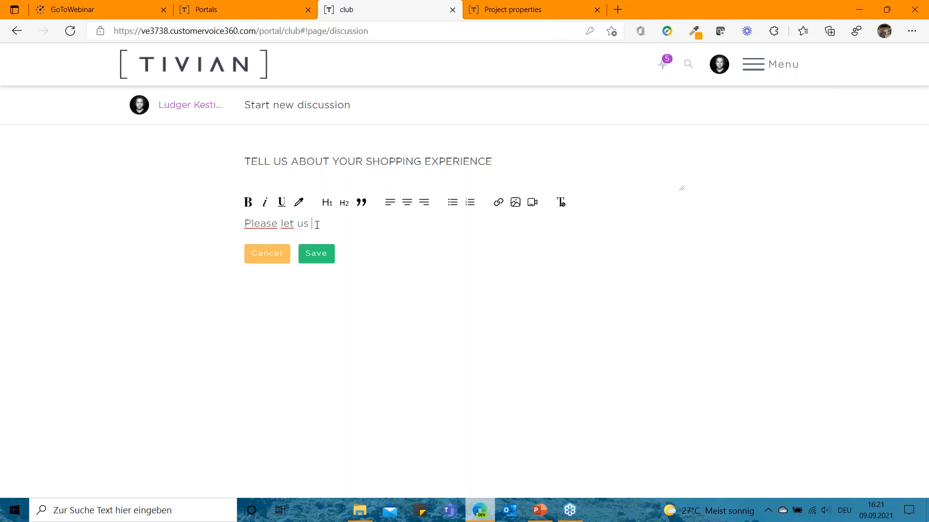
{"action": "type", "text": "know how you kike"}
{"action": "type", "text": "like ou"}
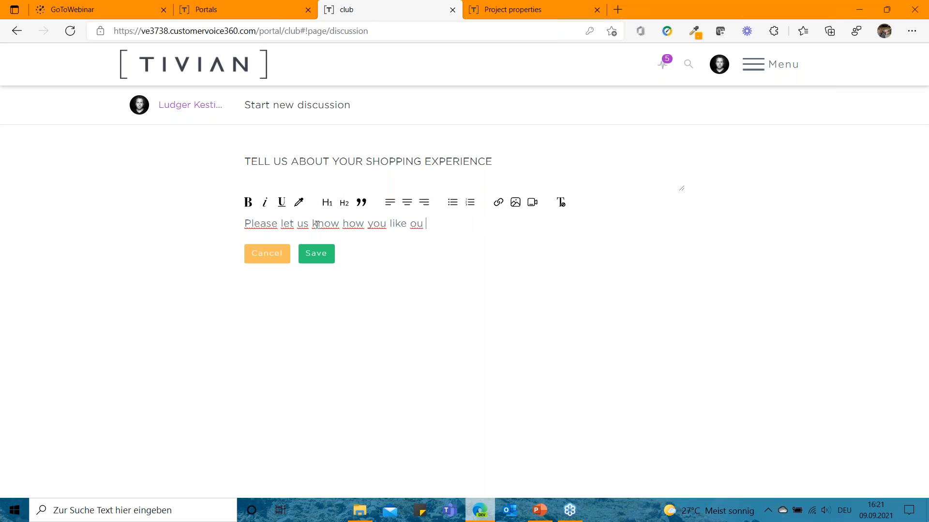
{"action": "type", "text": "r new store !"}
{"action": "left_click", "coordinate": [317, 256]}
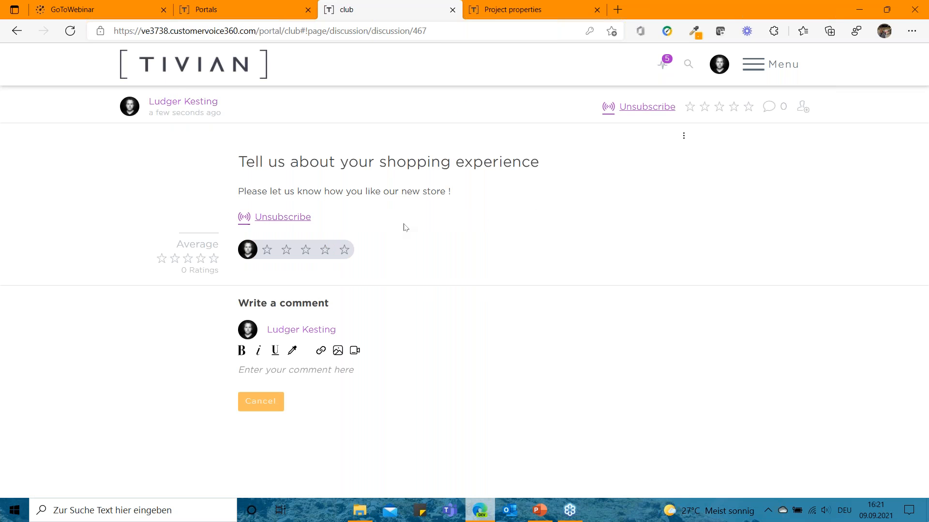
Select the Discussion board for display in the Cards module of the /myhome page and publish the page.
{"action": "left_click", "coordinate": [172, 64]}
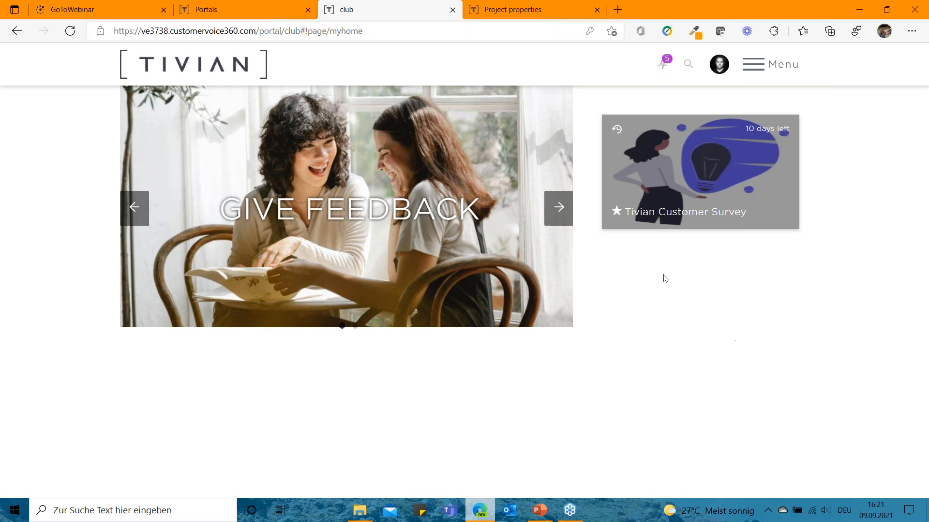
{"action": "left_click", "coordinate": [248, 7]}
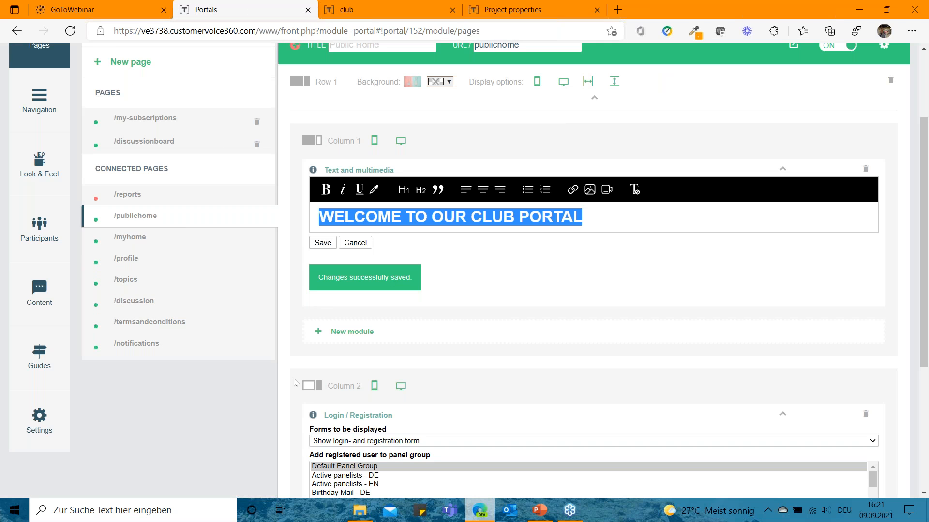
{"action": "left_click", "coordinate": [178, 239]}
{"action": "scroll", "coordinate": [724, 344], "scroll_direction": "down", "scroll_amount": 5}
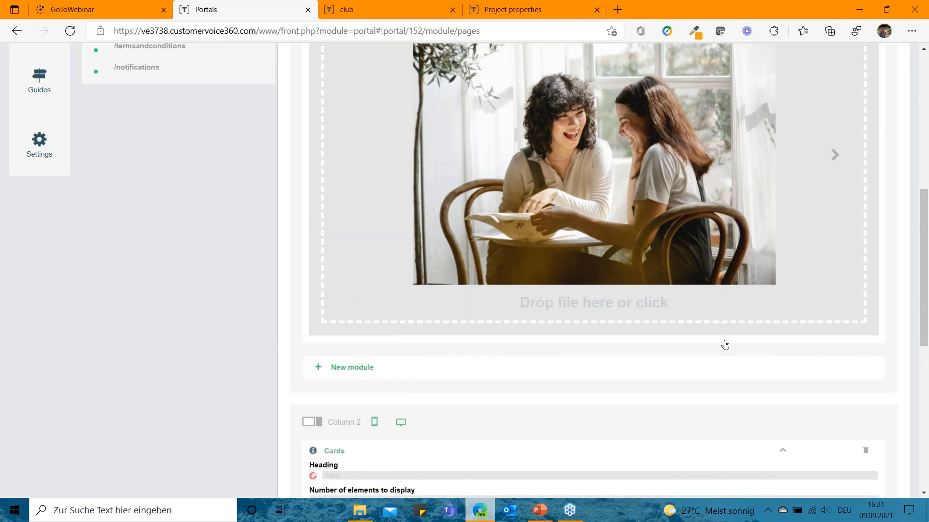
{"action": "scroll", "coordinate": [724, 345], "scroll_direction": "down", "scroll_amount": 6}
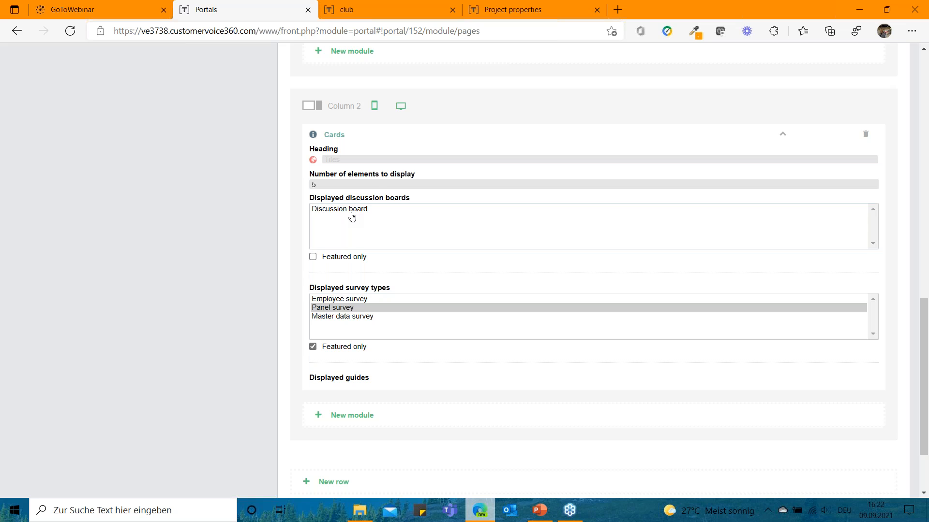
{"action": "left_click", "coordinate": [351, 213]}
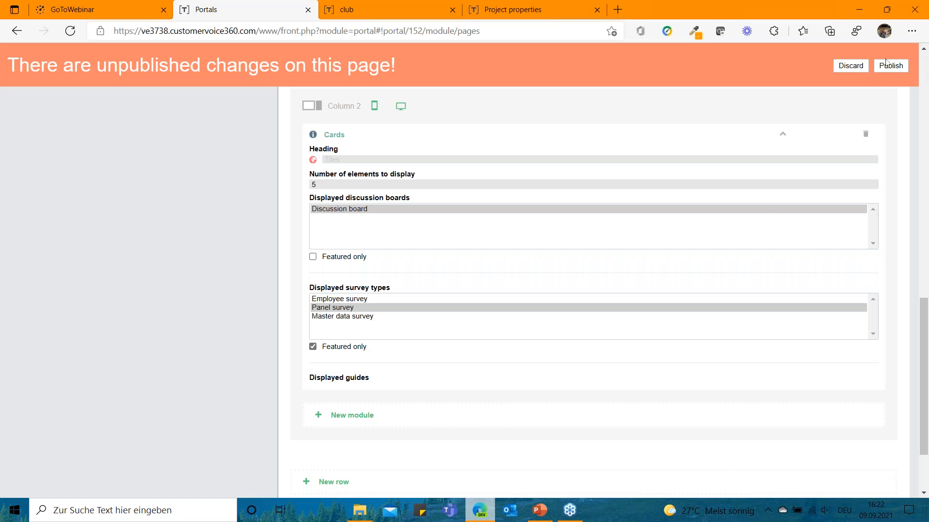
{"action": "left_click", "coordinate": [890, 65]}
Reload the live club portal's home page, check the new discussion card by opening it, and return to the home page.
{"action": "left_click", "coordinate": [368, 10]}
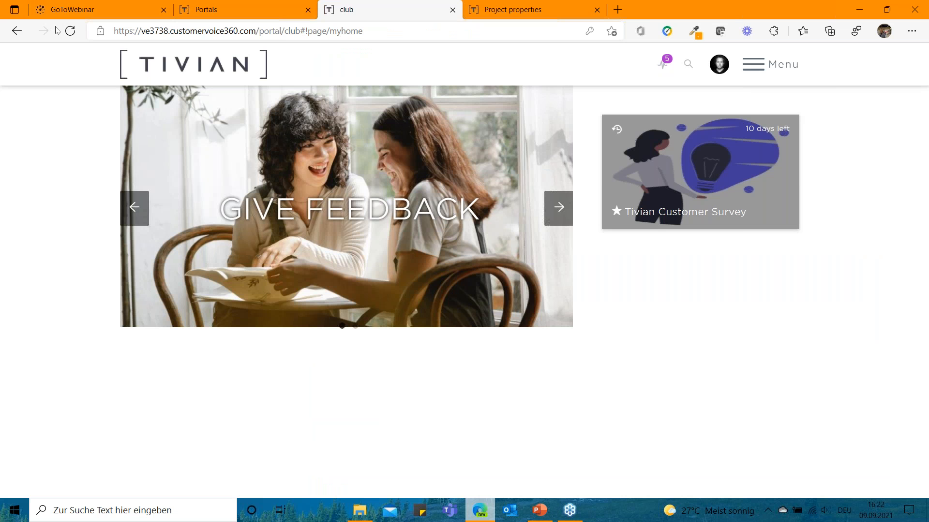
{"action": "left_click", "coordinate": [69, 30]}
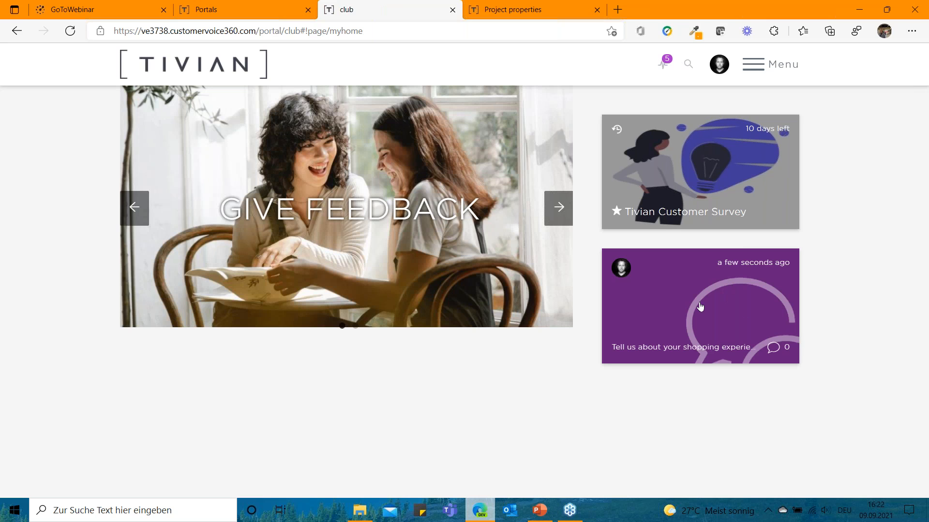
{"action": "left_click", "coordinate": [700, 307]}
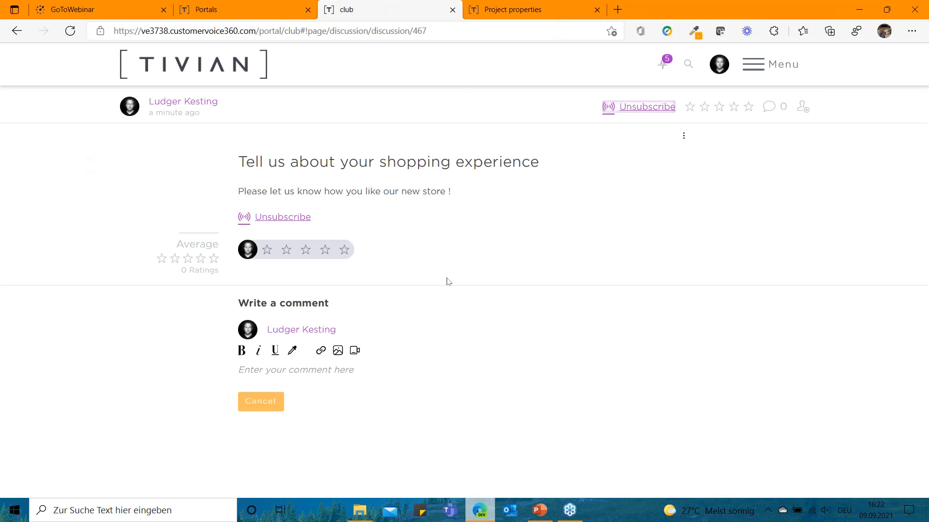
{"action": "left_click", "coordinate": [150, 69]}
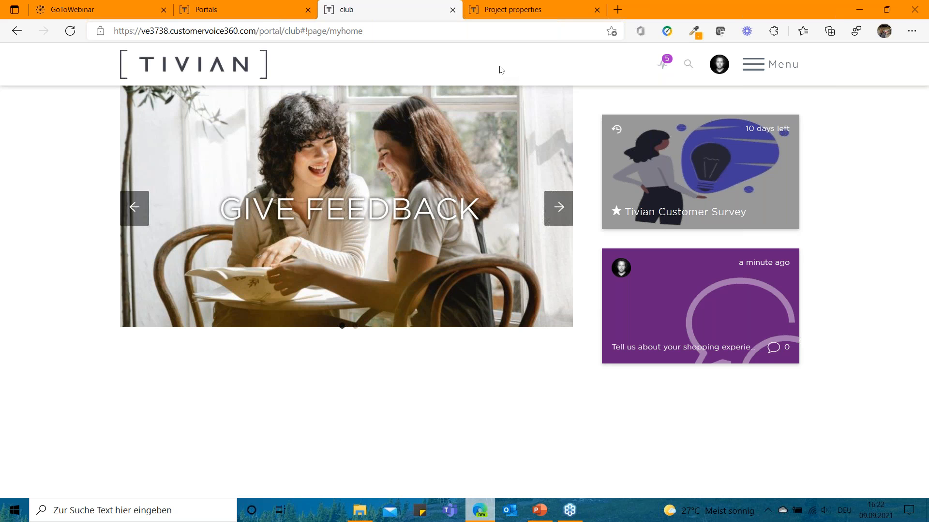
Create a new portal page with the title "Guide" and the URL "guide".
{"action": "left_click", "coordinate": [260, 18]}
{"action": "scroll", "coordinate": [390, 276], "scroll_direction": "up", "scroll_amount": 10}
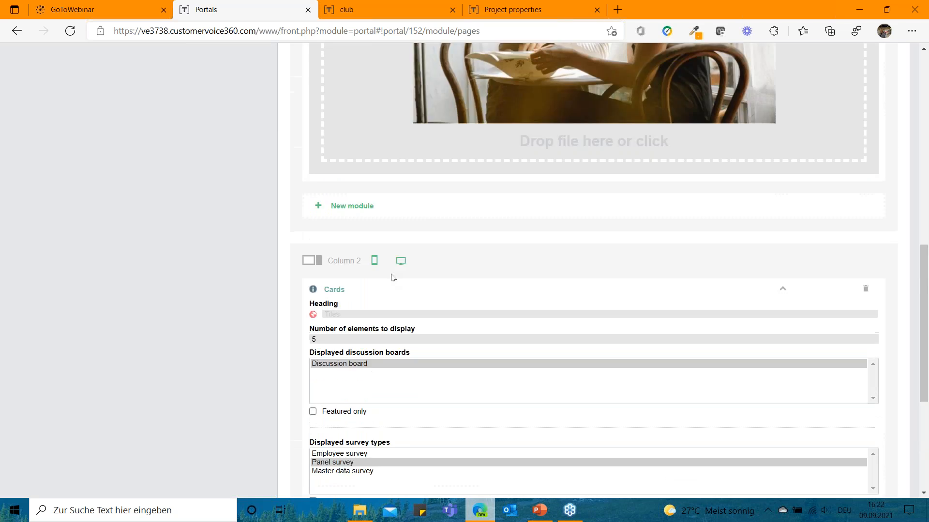
{"action": "scroll", "coordinate": [830, 244], "scroll_direction": "up", "scroll_amount": 5}
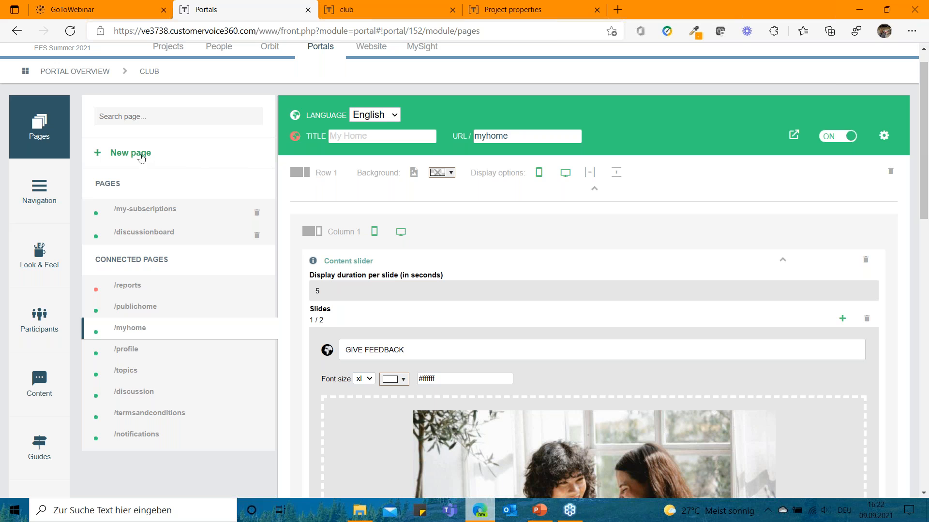
{"action": "left_click", "coordinate": [127, 154]}
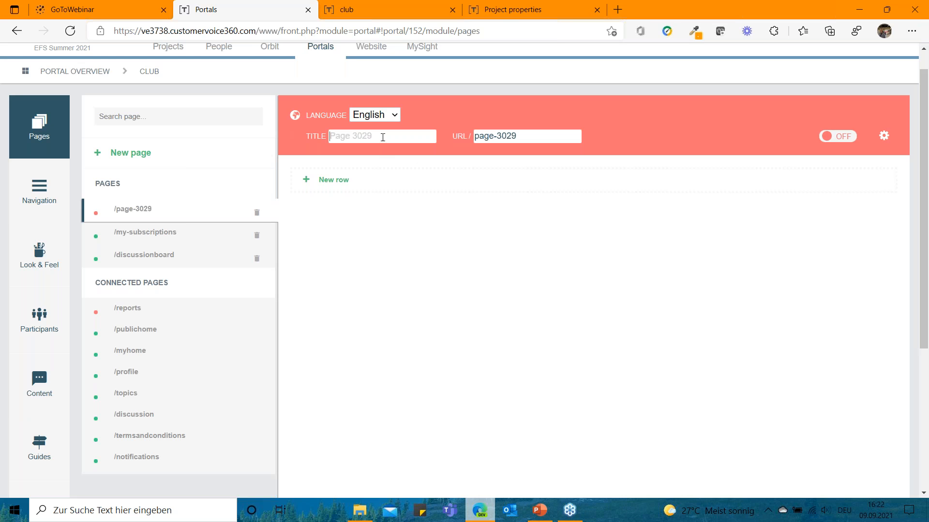
{"action": "type", "text": "G"}
{"action": "key", "text": "BackSpace"}
{"action": "type", "text": "Guide"}
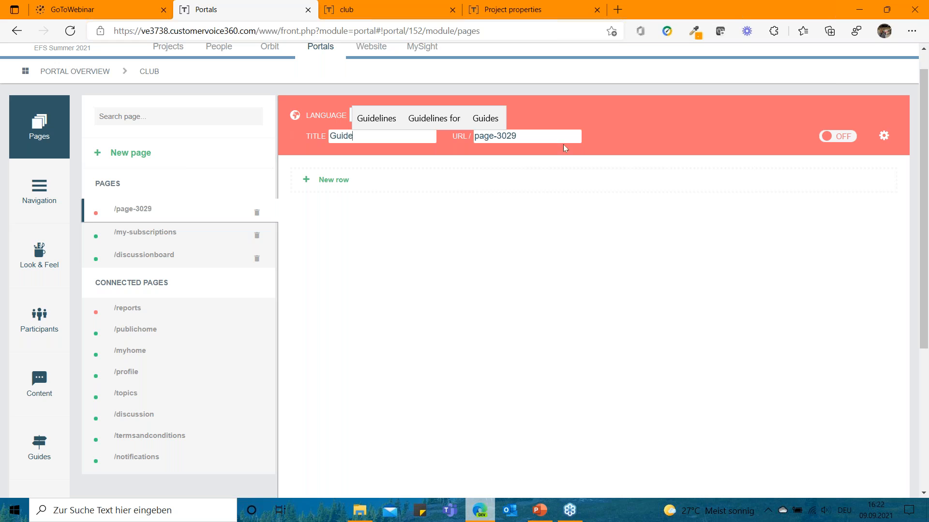
{"action": "left_click_drag", "start_coordinate": [525, 136], "coordinate": [470, 135]}
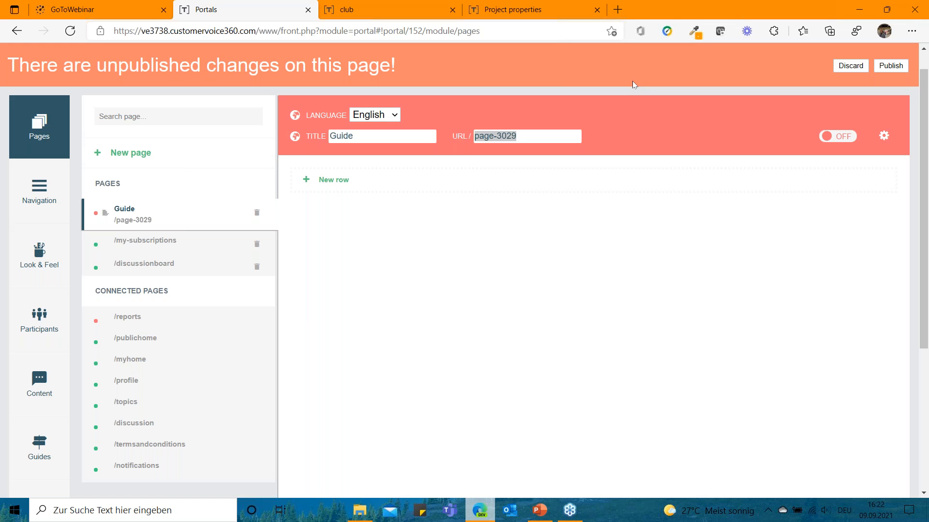
{"action": "type", "text": "guide"}
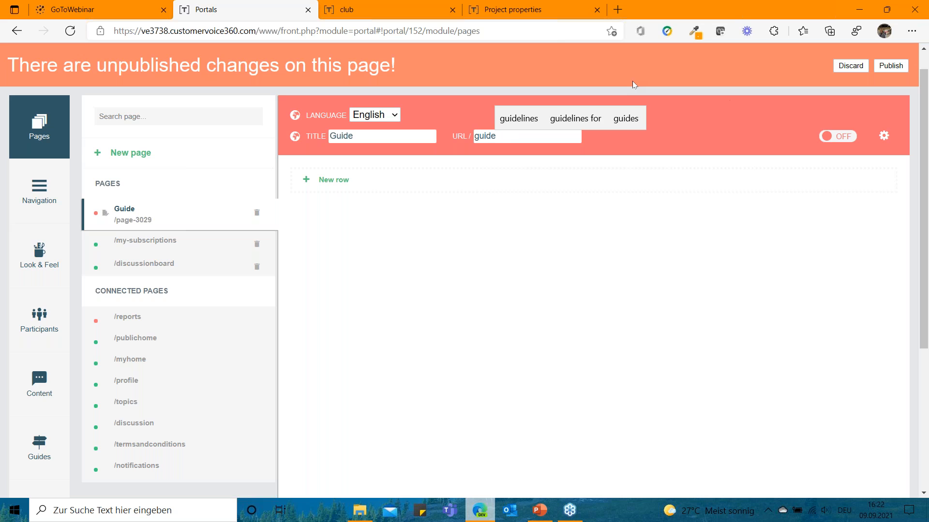
{"action": "left_click", "coordinate": [734, 105]}
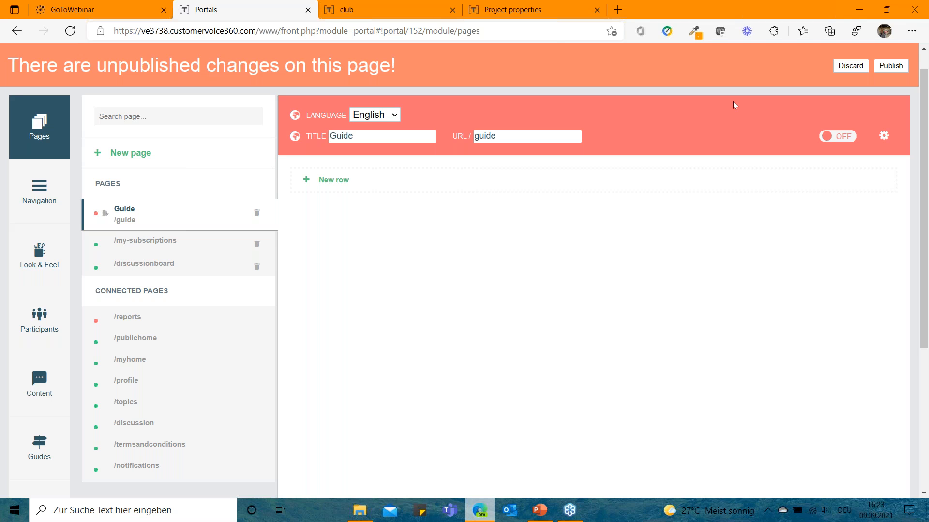
Add a single-column row to the Guide page and place the Guides module in it.
{"action": "left_click", "coordinate": [329, 184]}
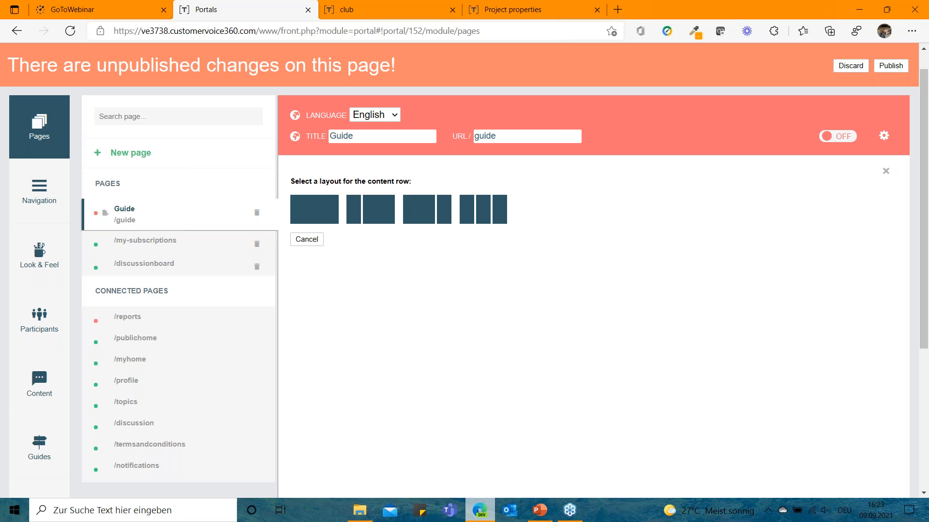
{"action": "left_click", "coordinate": [324, 208]}
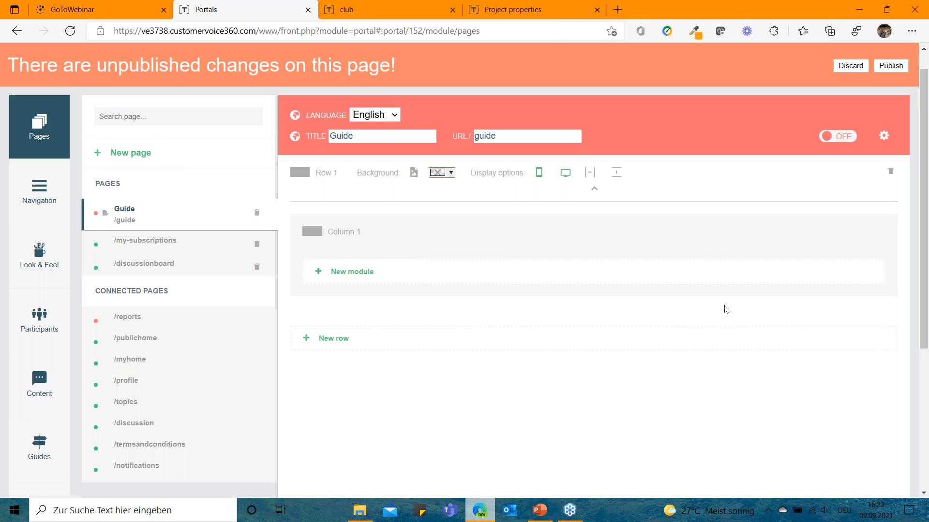
{"action": "scroll", "coordinate": [319, 193], "scroll_direction": "down", "scroll_amount": 2}
{"action": "left_click", "coordinate": [334, 184]}
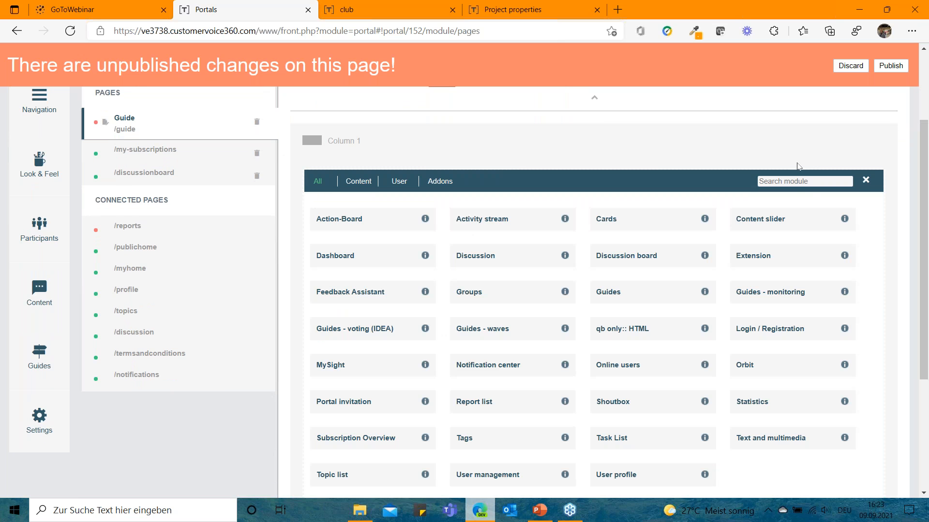
{"action": "type", "text": "guid"}
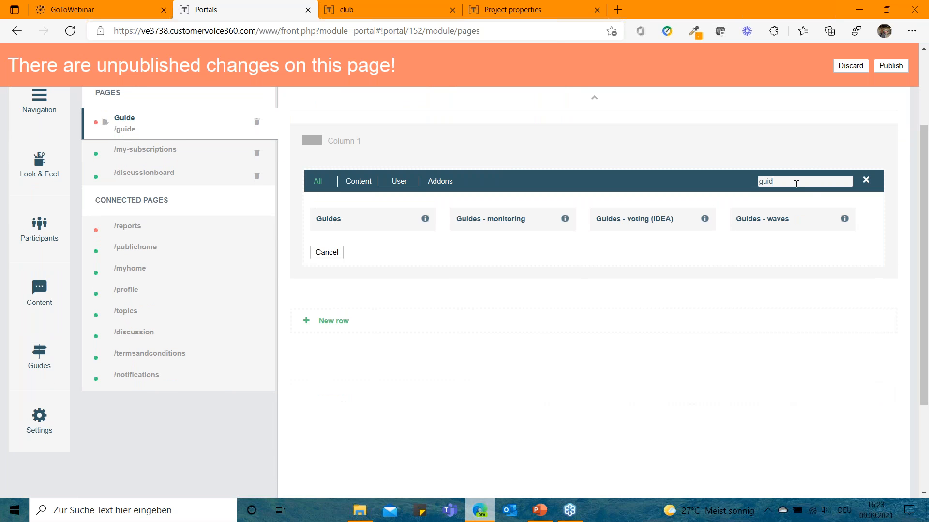
{"action": "left_click", "coordinate": [368, 223]}
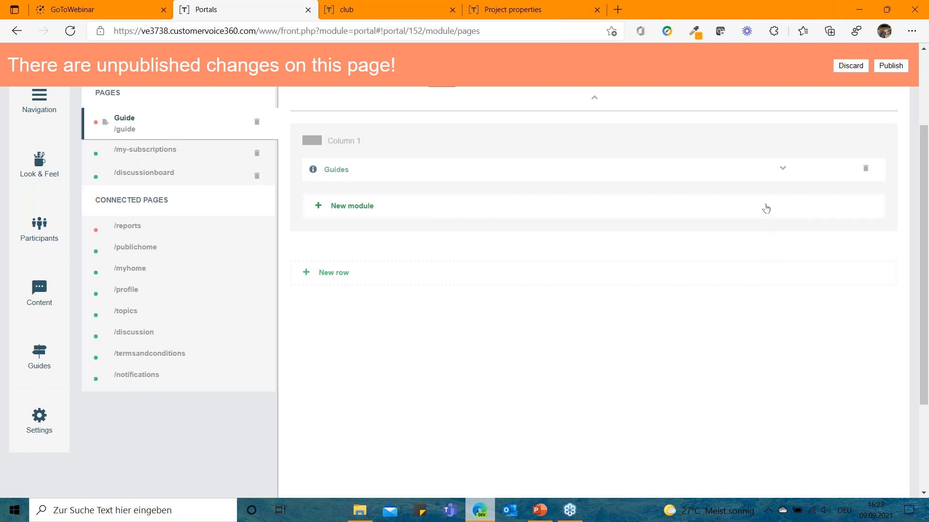
Switch the Guide page on, add it to the Sidebar navigation and publish it.
{"action": "scroll", "coordinate": [917, 135], "scroll_direction": "up", "scroll_amount": 2}
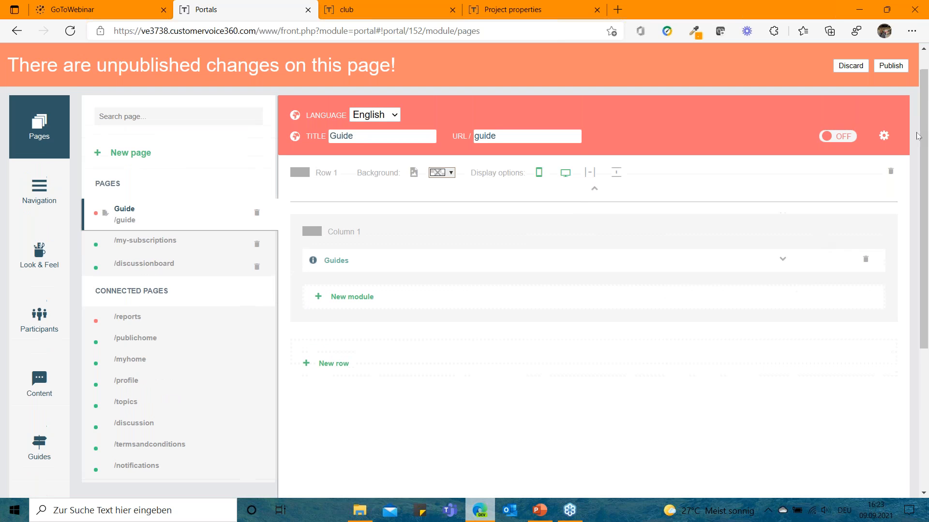
{"action": "left_click", "coordinate": [830, 138]}
{"action": "left_click", "coordinate": [883, 136]}
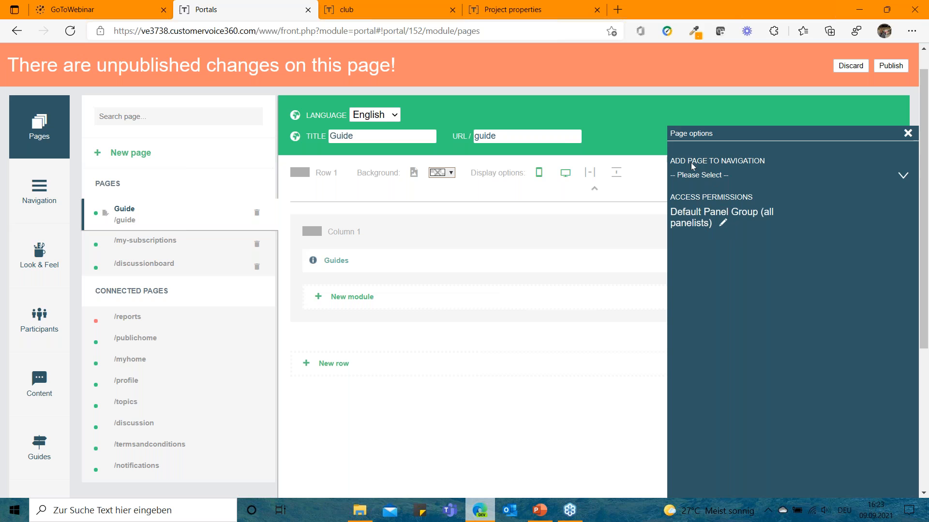
{"action": "left_click", "coordinate": [705, 177]}
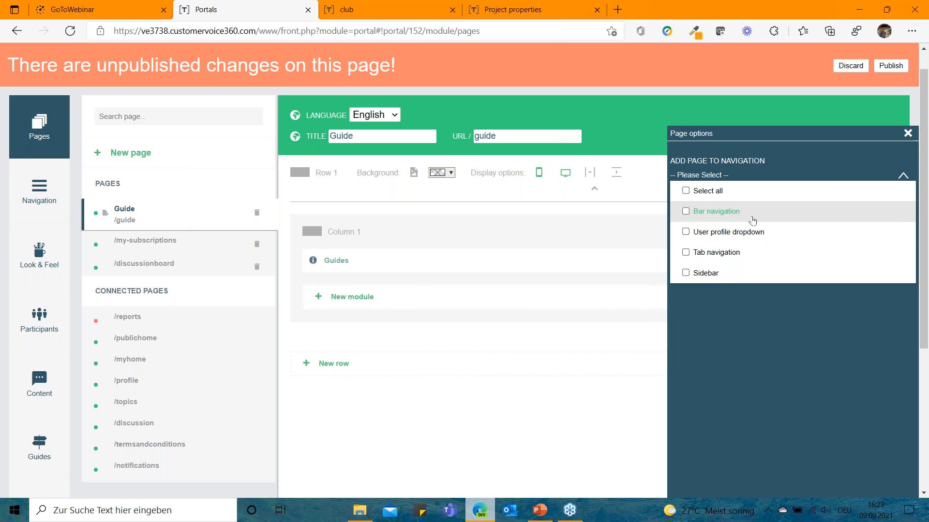
{"action": "left_click", "coordinate": [730, 274]}
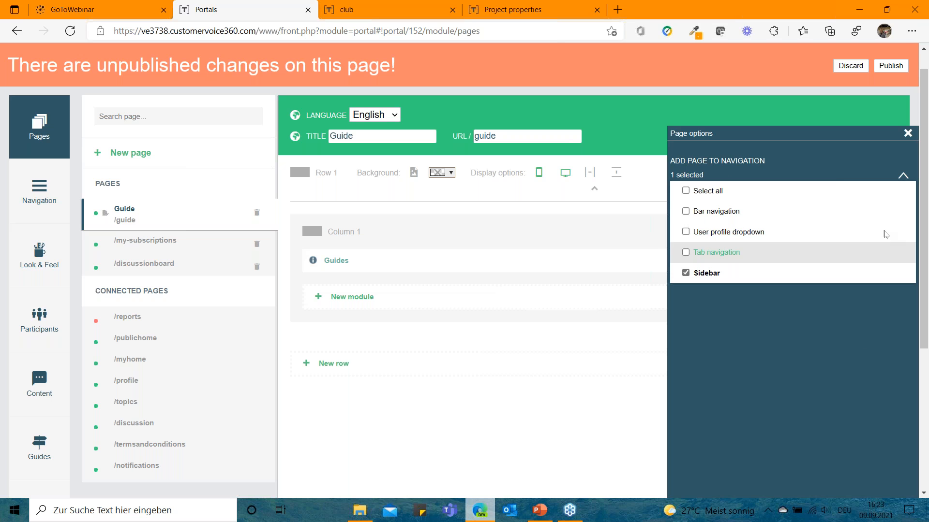
{"action": "left_click", "coordinate": [849, 106]}
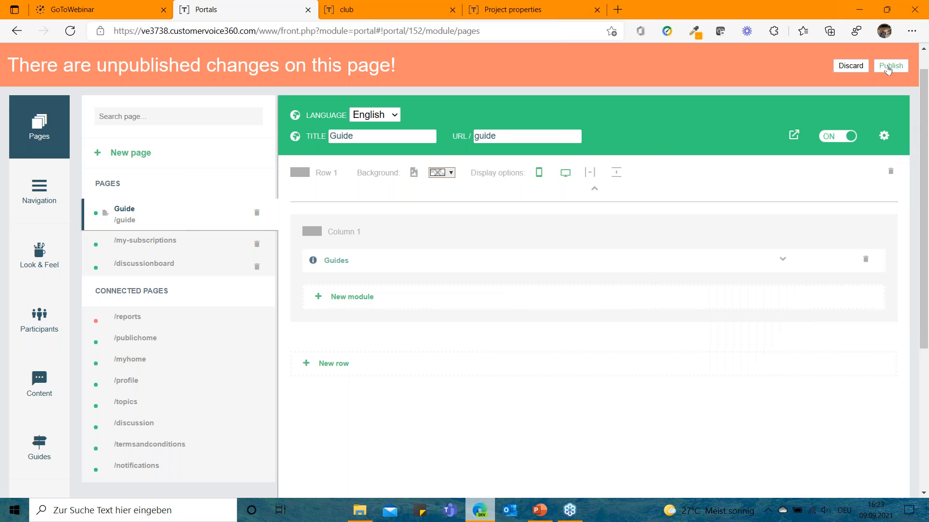
{"action": "left_click", "coordinate": [888, 67]}
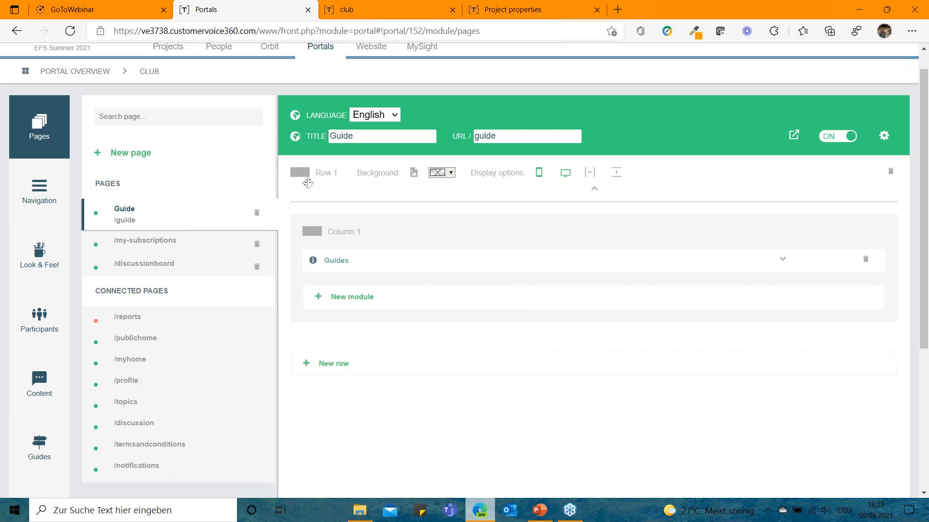
Move the myhome page from the Bar navigation to the Sidebar navigation in its page options.
{"action": "left_click", "coordinate": [148, 368]}
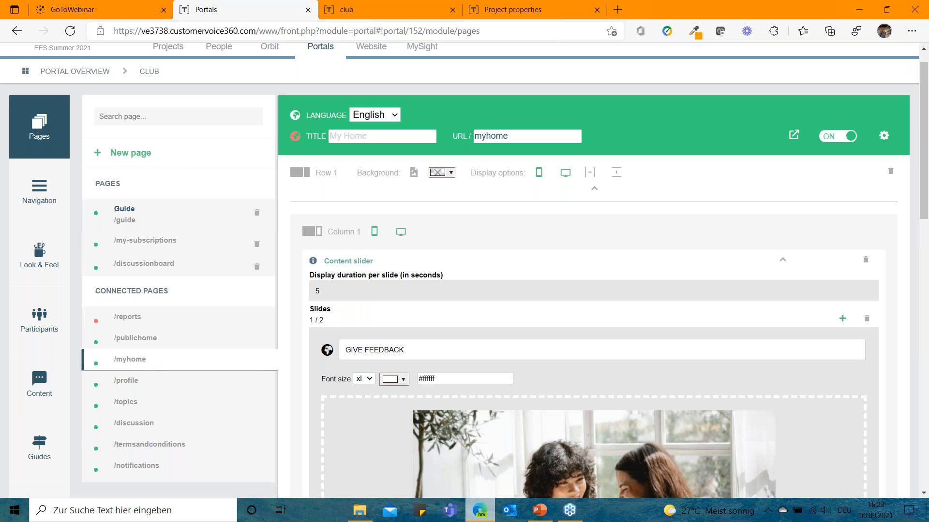
{"action": "left_click", "coordinate": [888, 139]}
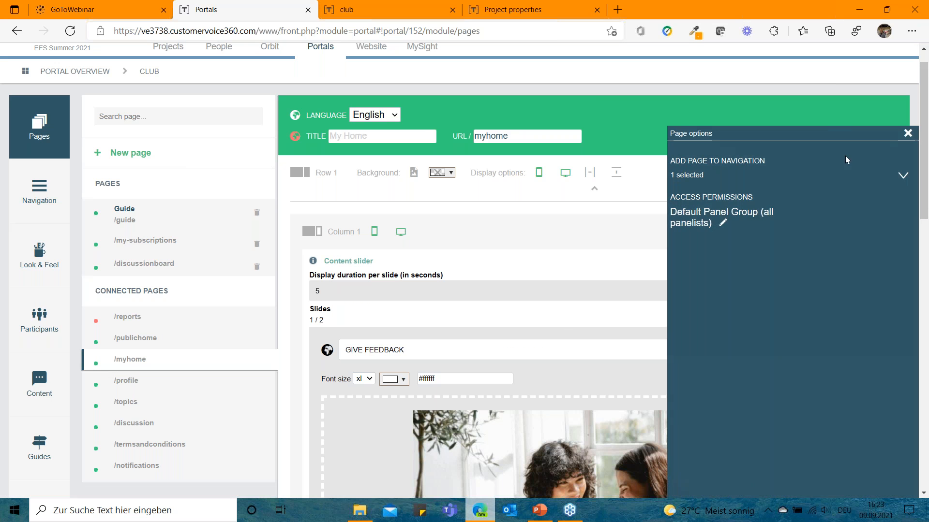
{"action": "left_click", "coordinate": [705, 179]}
{"action": "left_click", "coordinate": [710, 212]}
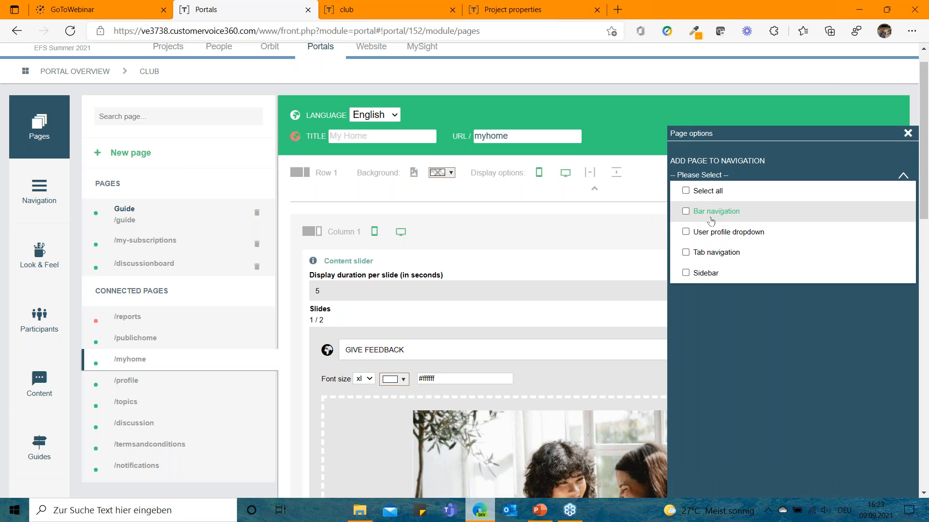
{"action": "left_click", "coordinate": [701, 273]}
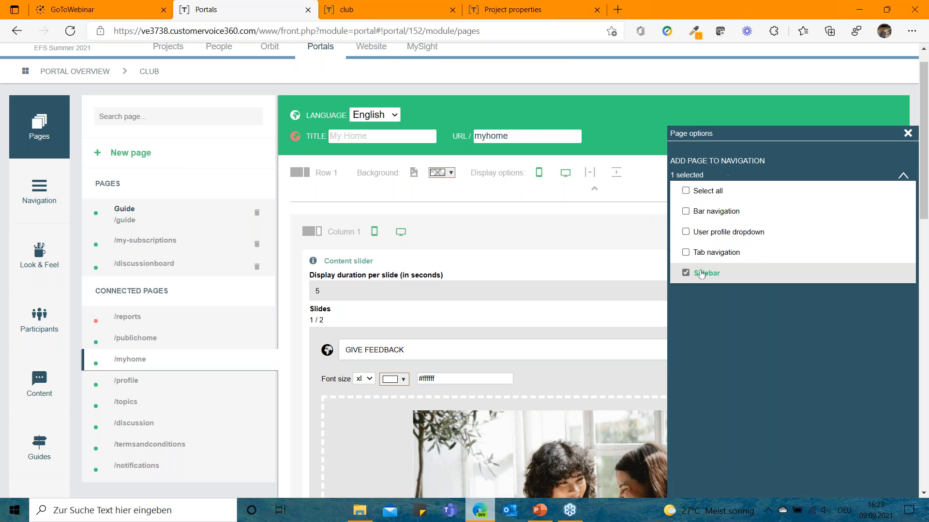
{"action": "left_click", "coordinate": [781, 110]}
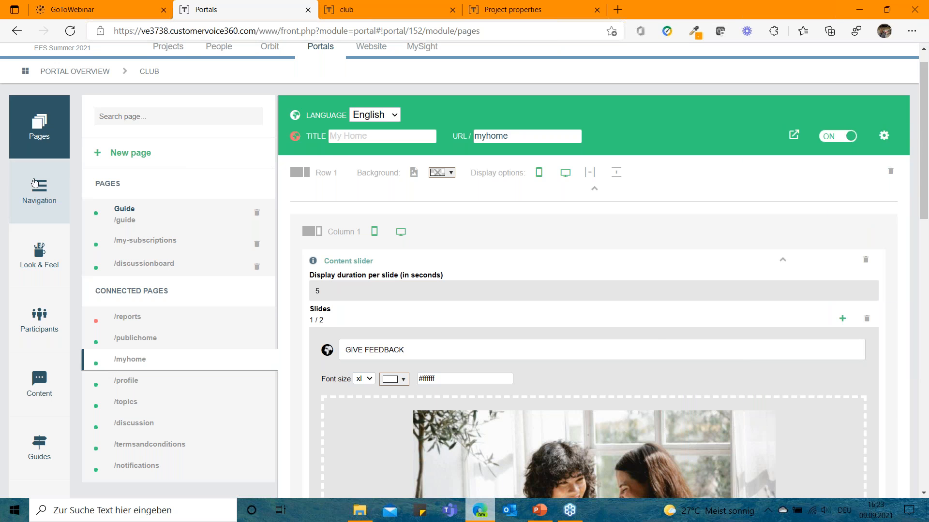
Set the Sidebar navigation's menu to be always visible on desktop browsers.
{"action": "left_click", "coordinate": [31, 193]}
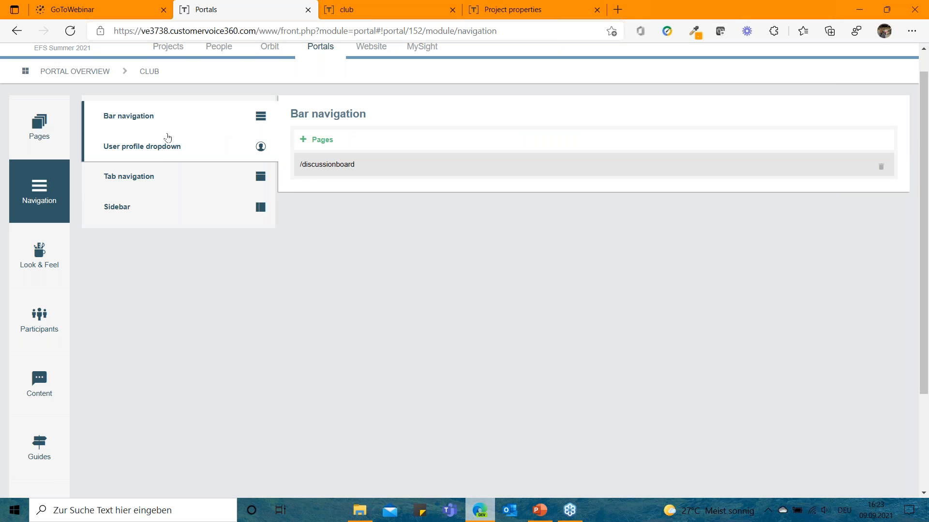
{"action": "left_click", "coordinate": [139, 210]}
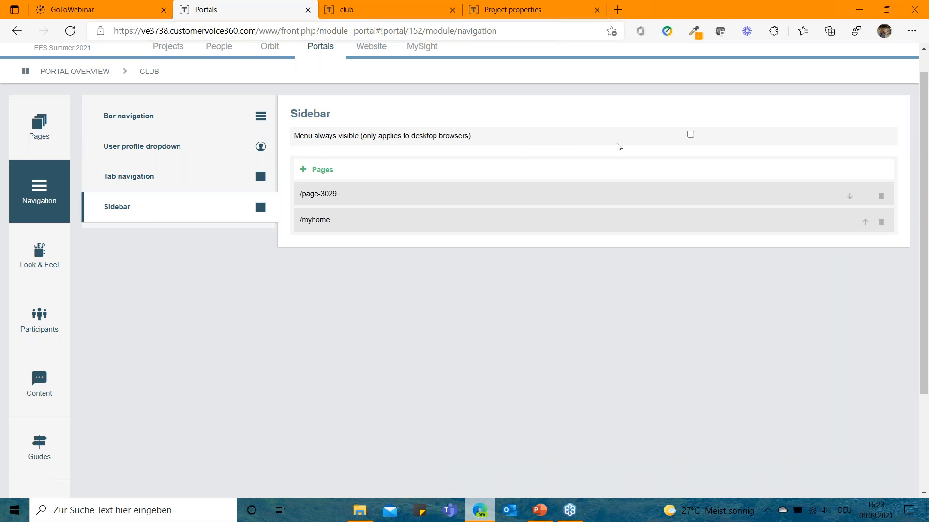
{"action": "left_click", "coordinate": [691, 138]}
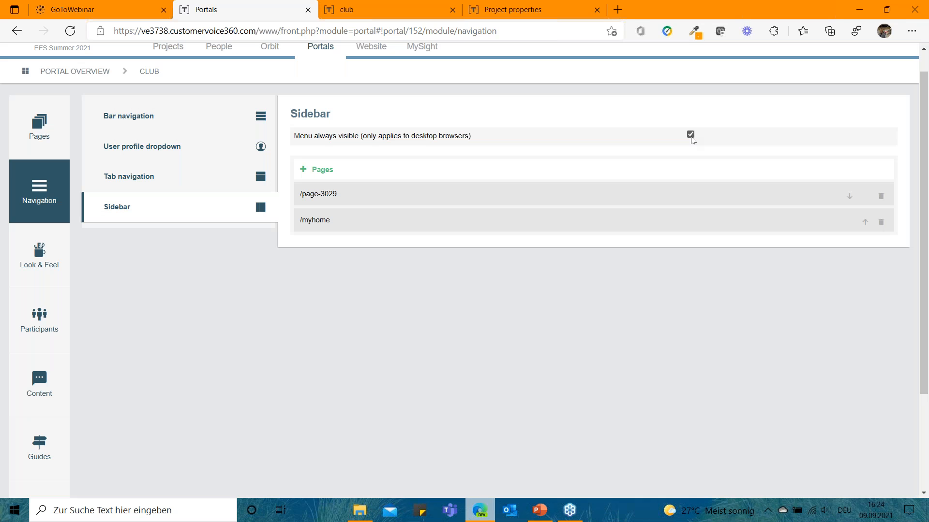
Reload the live club portal and check the sidebar by opening the Guide page and returning to myhome.
{"action": "left_click", "coordinate": [370, 9]}
{"action": "left_click", "coordinate": [70, 31]}
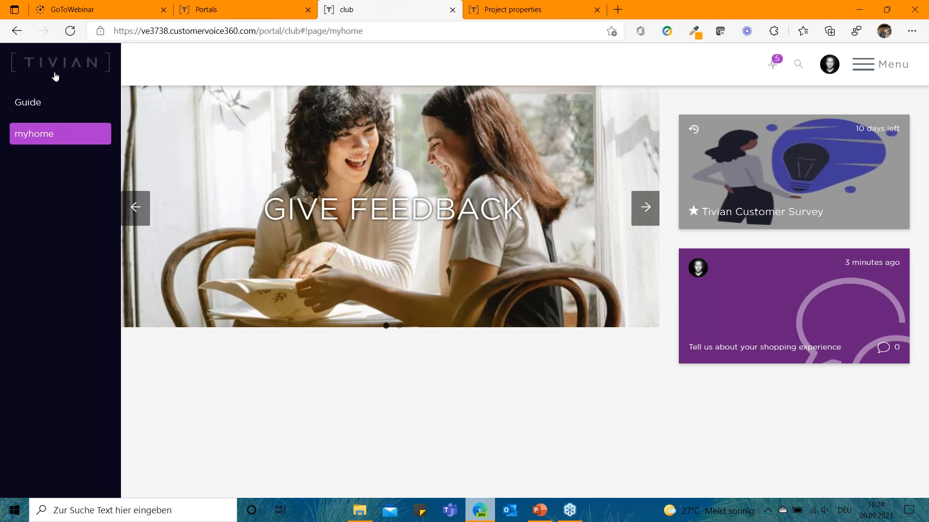
{"action": "left_click", "coordinate": [65, 106]}
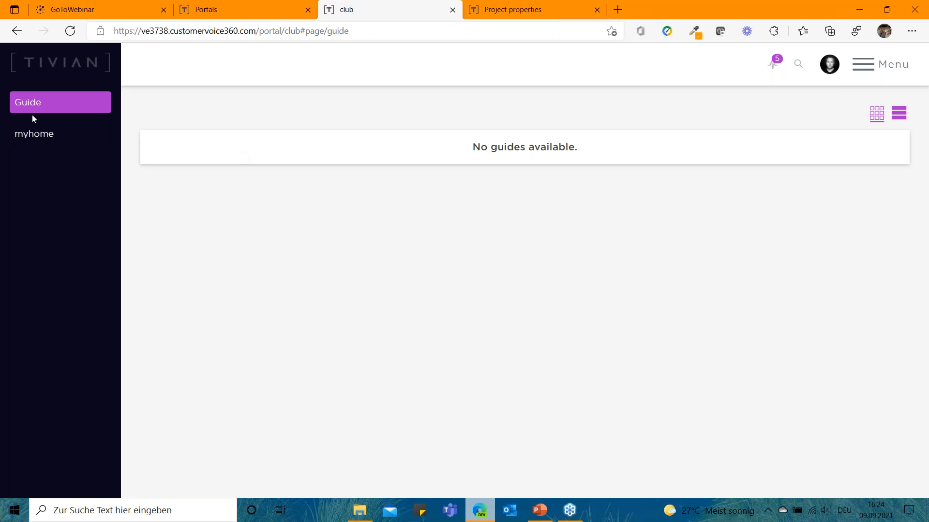
{"action": "left_click", "coordinate": [34, 142]}
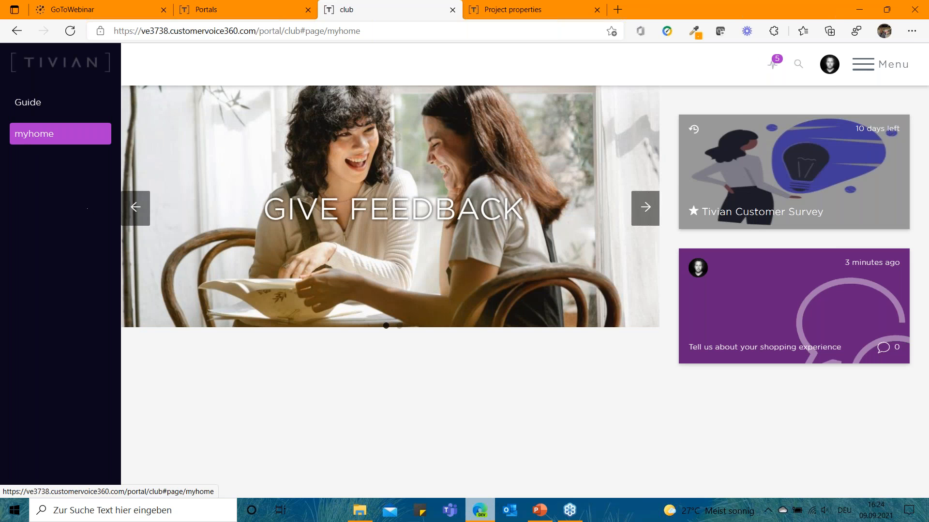
Reorder the portal's Sidebar navigation so myhome comes before the Guide page, and reload the live club portal.
{"action": "left_click", "coordinate": [233, 12]}
{"action": "left_click_drag", "start_coordinate": [358, 225], "coordinate": [360, 191]}
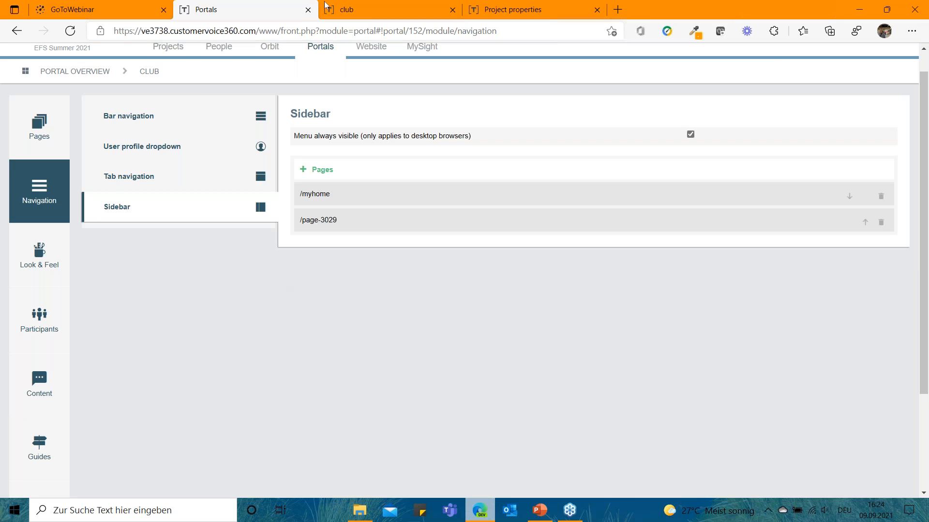
{"action": "left_click", "coordinate": [347, 9]}
{"action": "key", "text": "F5"}
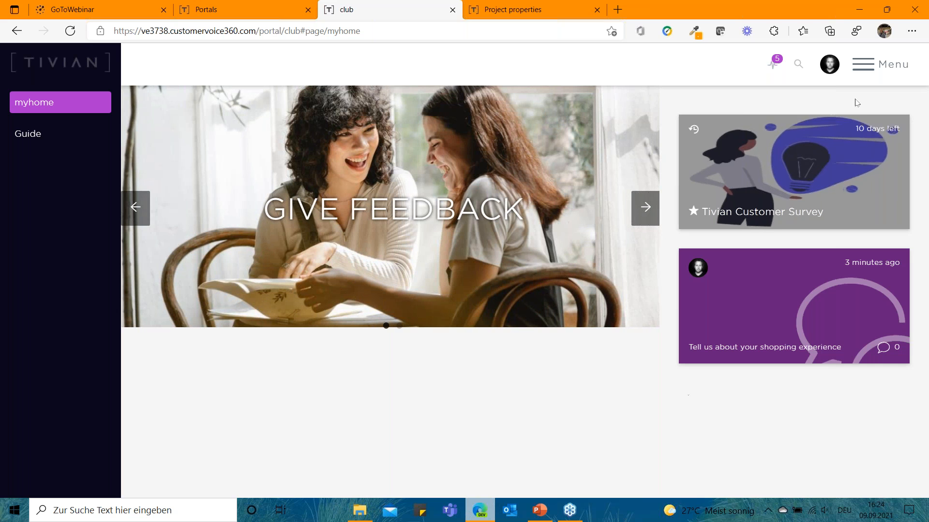
Log out of the live club portal to view the login page, and sign in again with the prefilled credentials.
{"action": "left_click", "coordinate": [830, 70]}
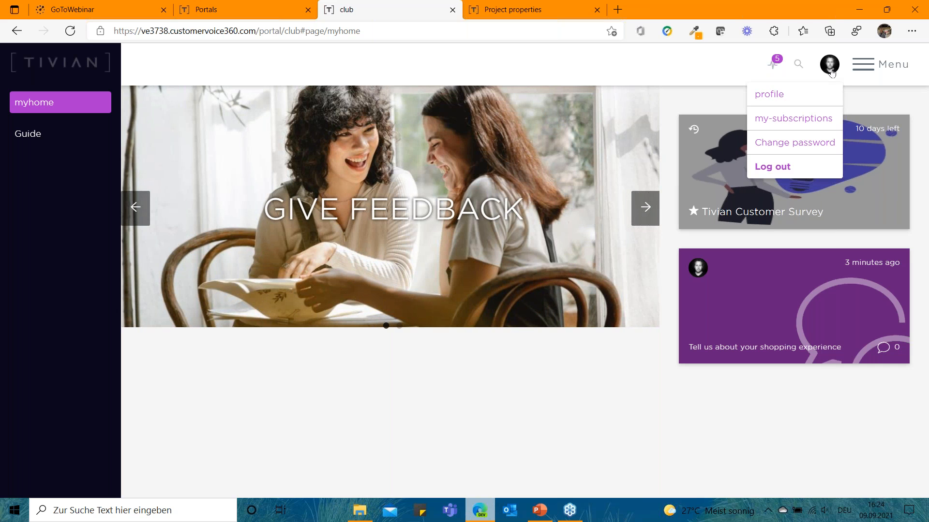
{"action": "left_click", "coordinate": [786, 164]}
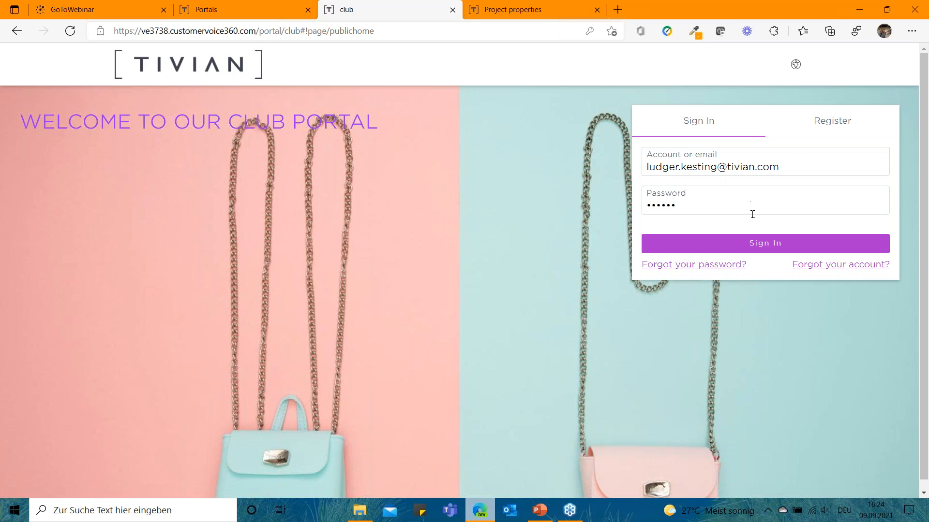
{"action": "left_click", "coordinate": [773, 250]}
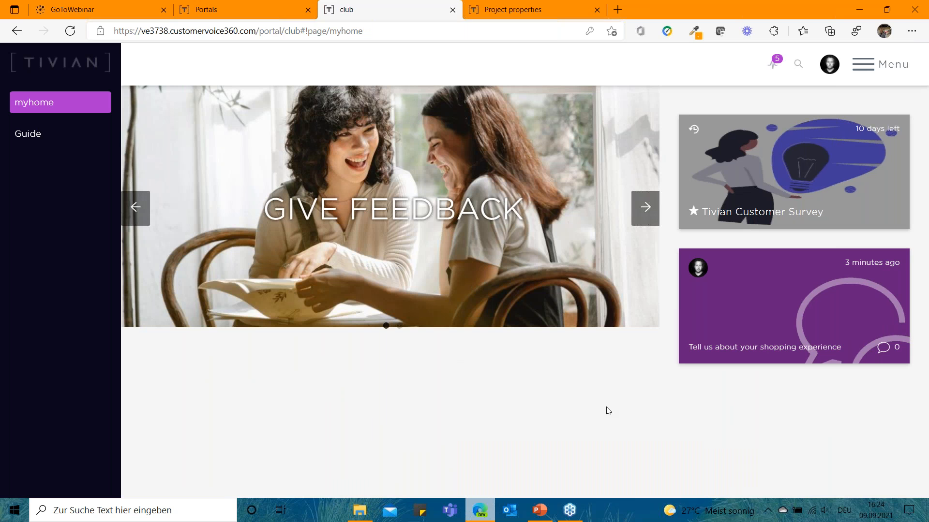
Go through the home page's content slider to check the "ASK FOR FEEDBACK" and "GIVE FEEDBACK" slides.
{"action": "left_click", "coordinate": [646, 208]}
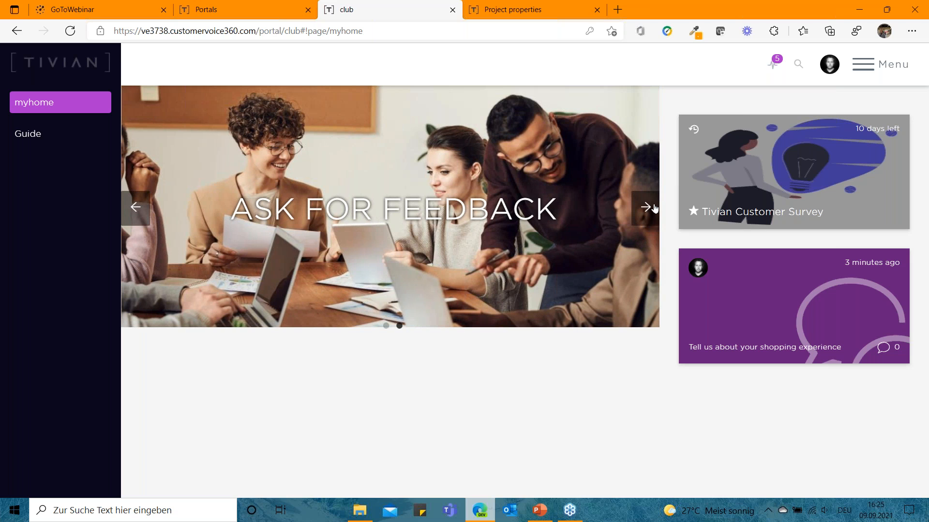
{"action": "left_click", "coordinate": [654, 209]}
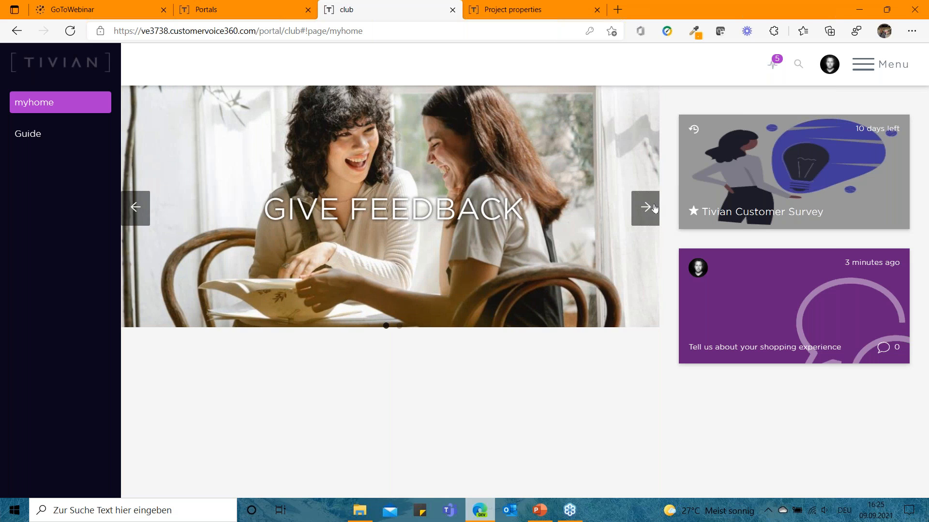
{"action": "left_click", "coordinate": [654, 208]}
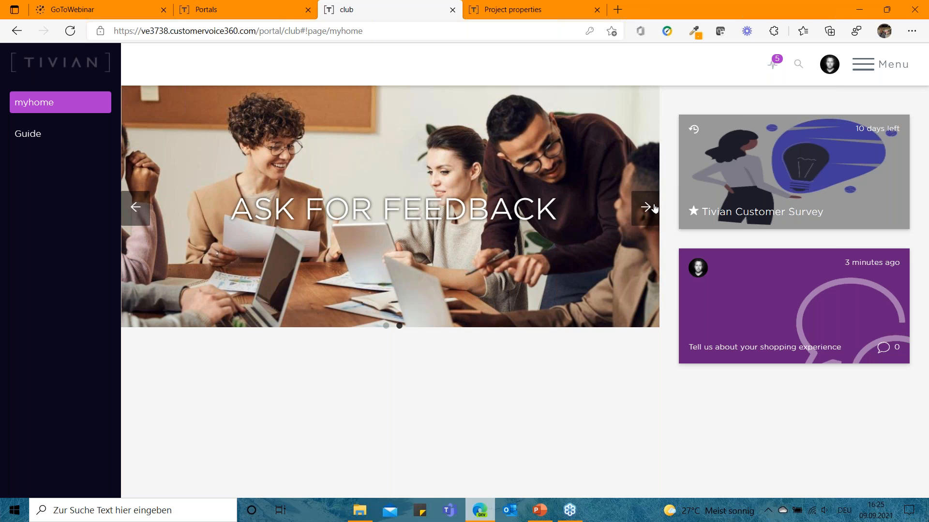
{"action": "left_click", "coordinate": [654, 208]}
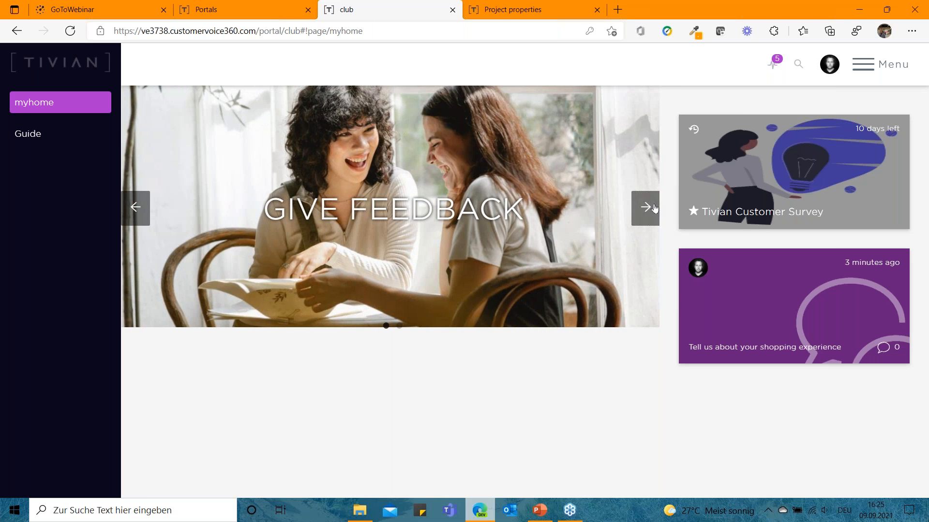